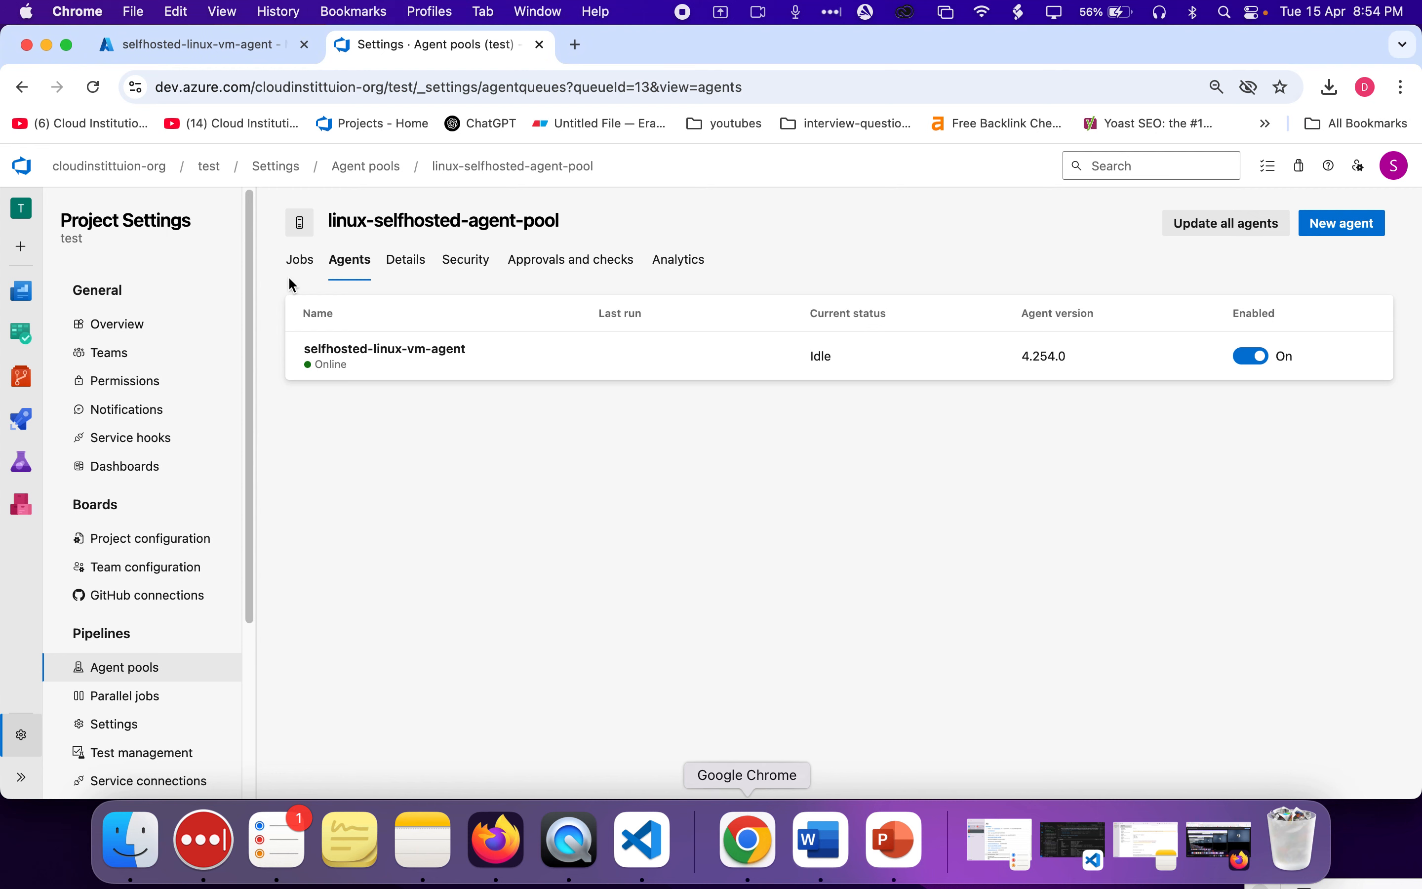
- Check the overview of the selfhosted-linux-vm-agent virtual machine in the Azure portal
click(180, 49)
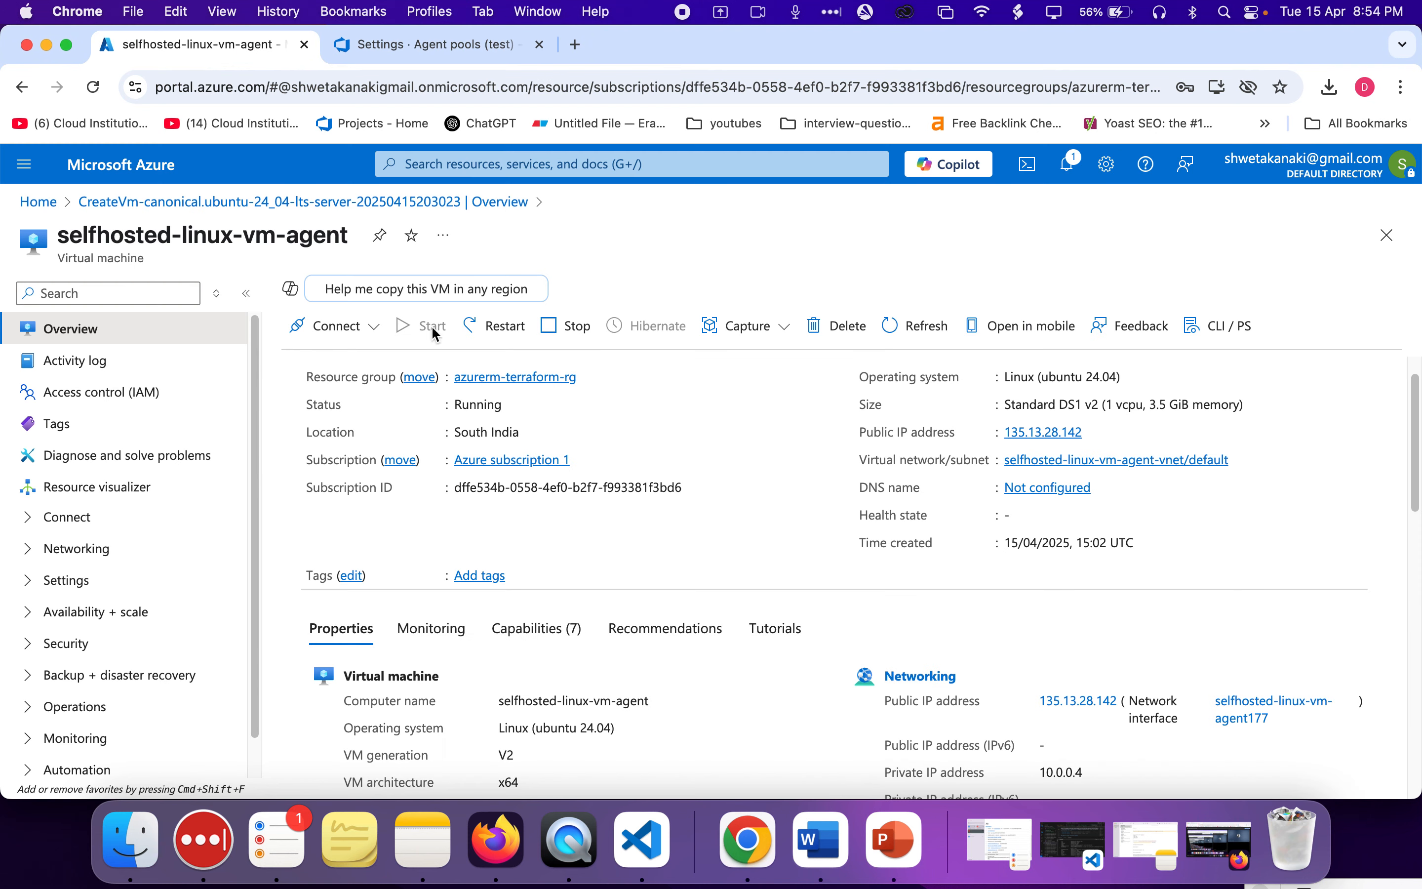
mouse_move(115, 238)
mouse_down()
mouse_move(303, 240)
mouse_move(108, 244)
mouse_up()
click(303, 240)
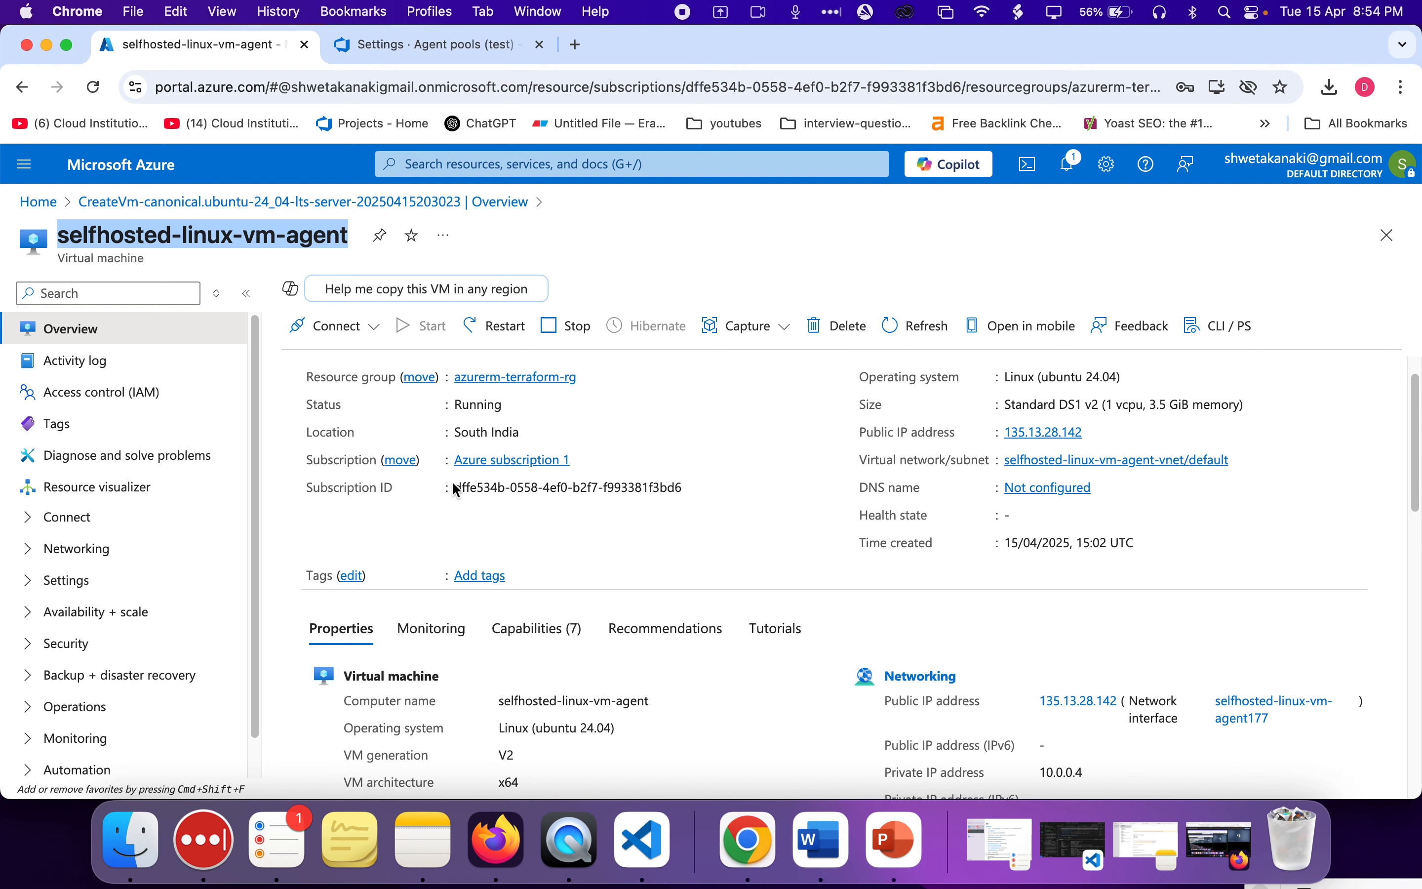
- Switch to VS Code and review the terminal output of ./run.sh on the agent virtual machine
click(646, 834)
double_click(174, 410)
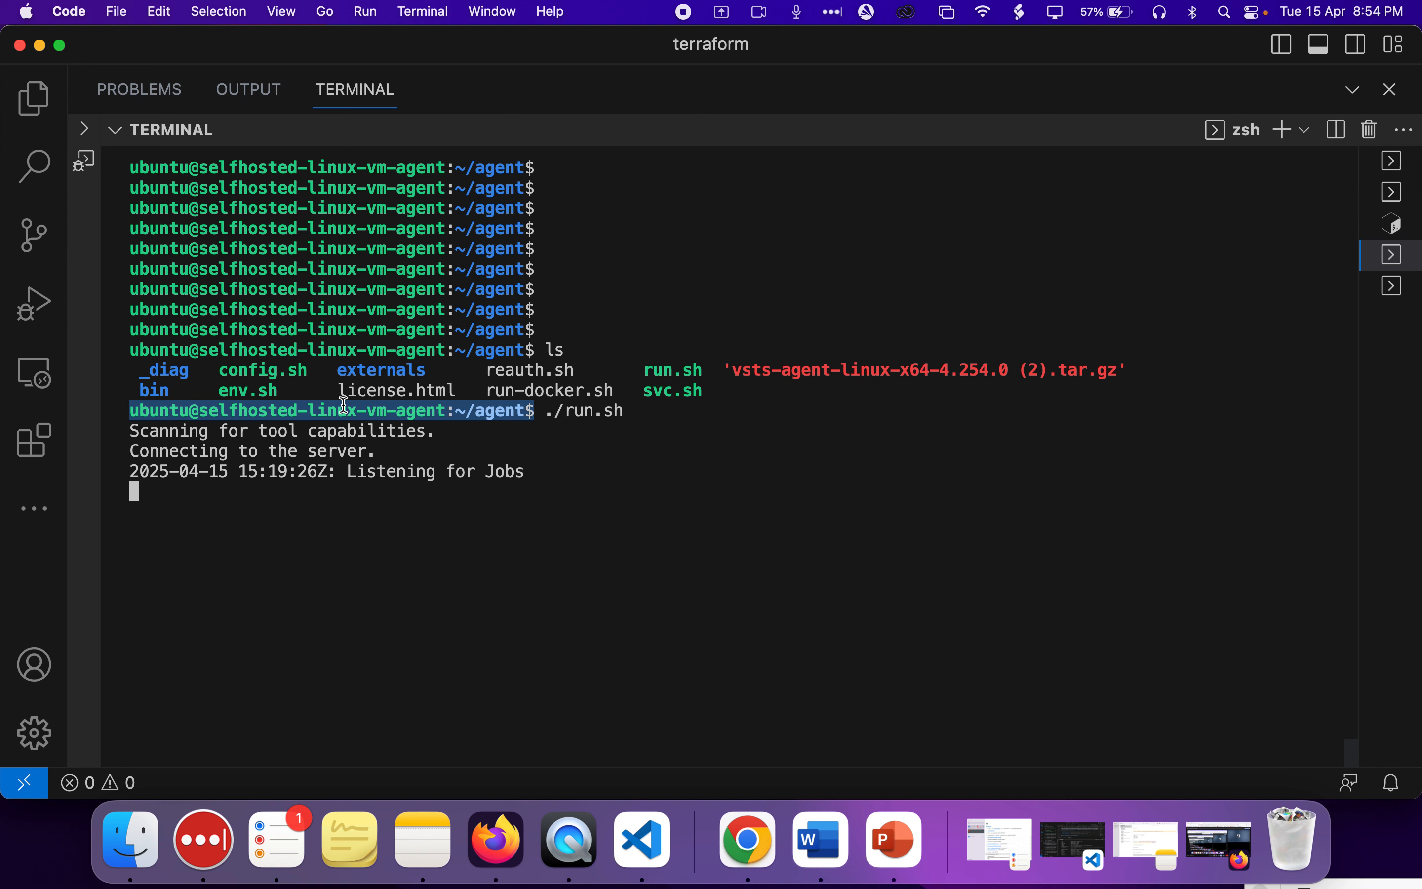
scroll(621, 454, up, 3)
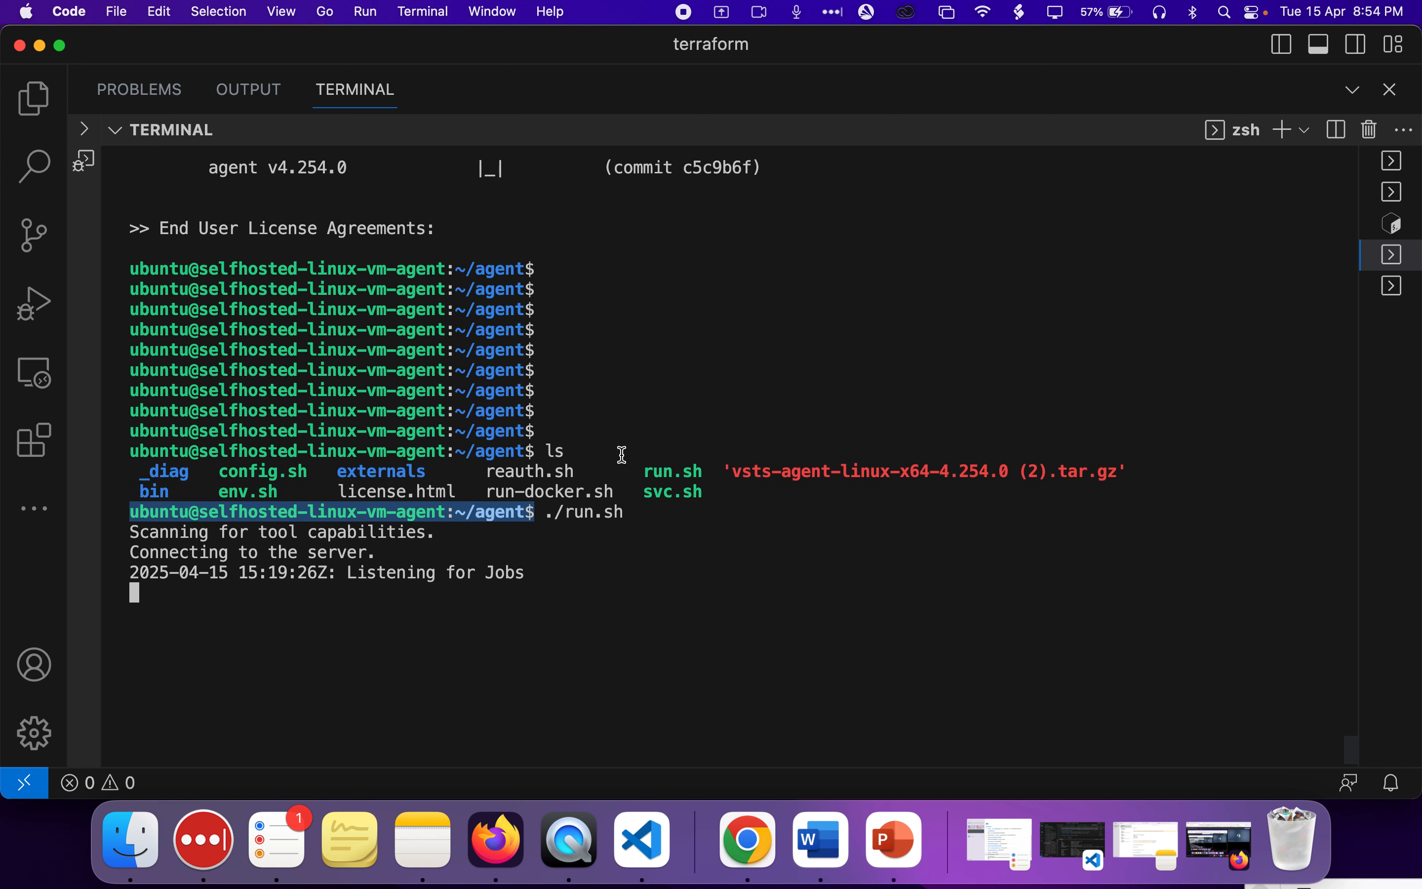
scroll(621, 454, down, 3)
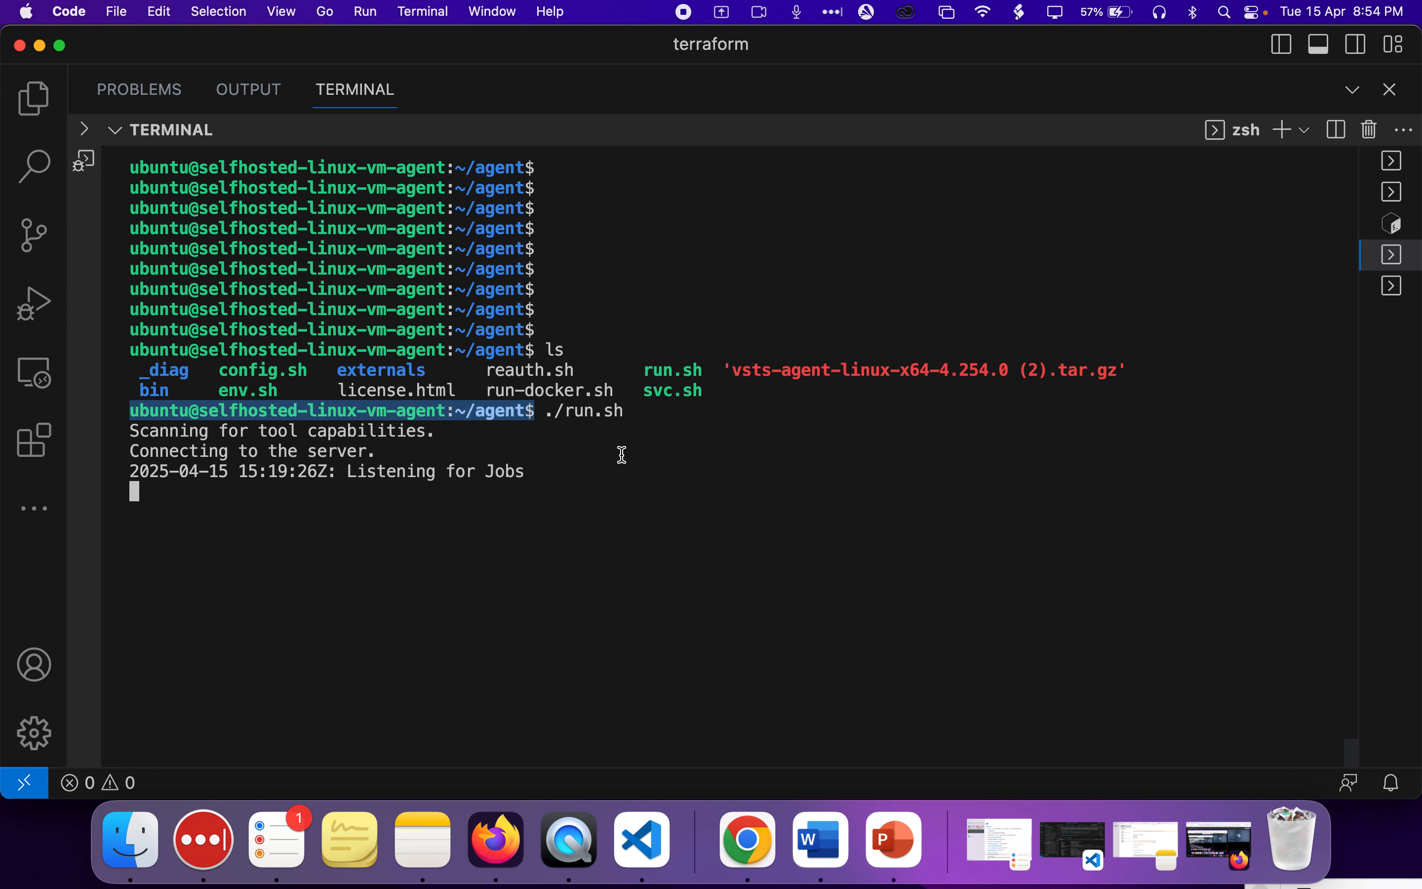
triple_click(577, 409)
double_click(584, 424)
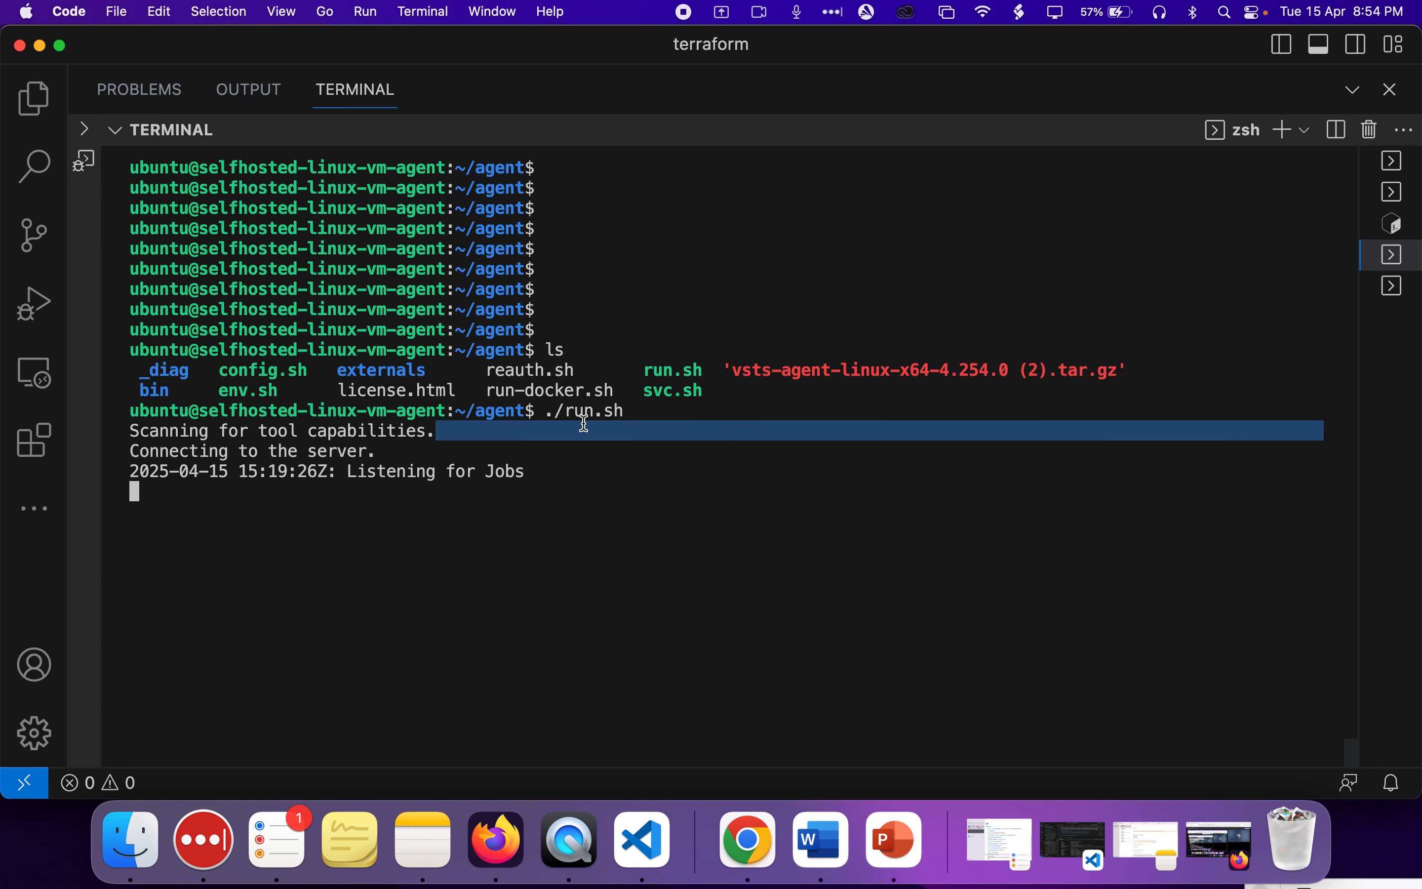
click(623, 503)
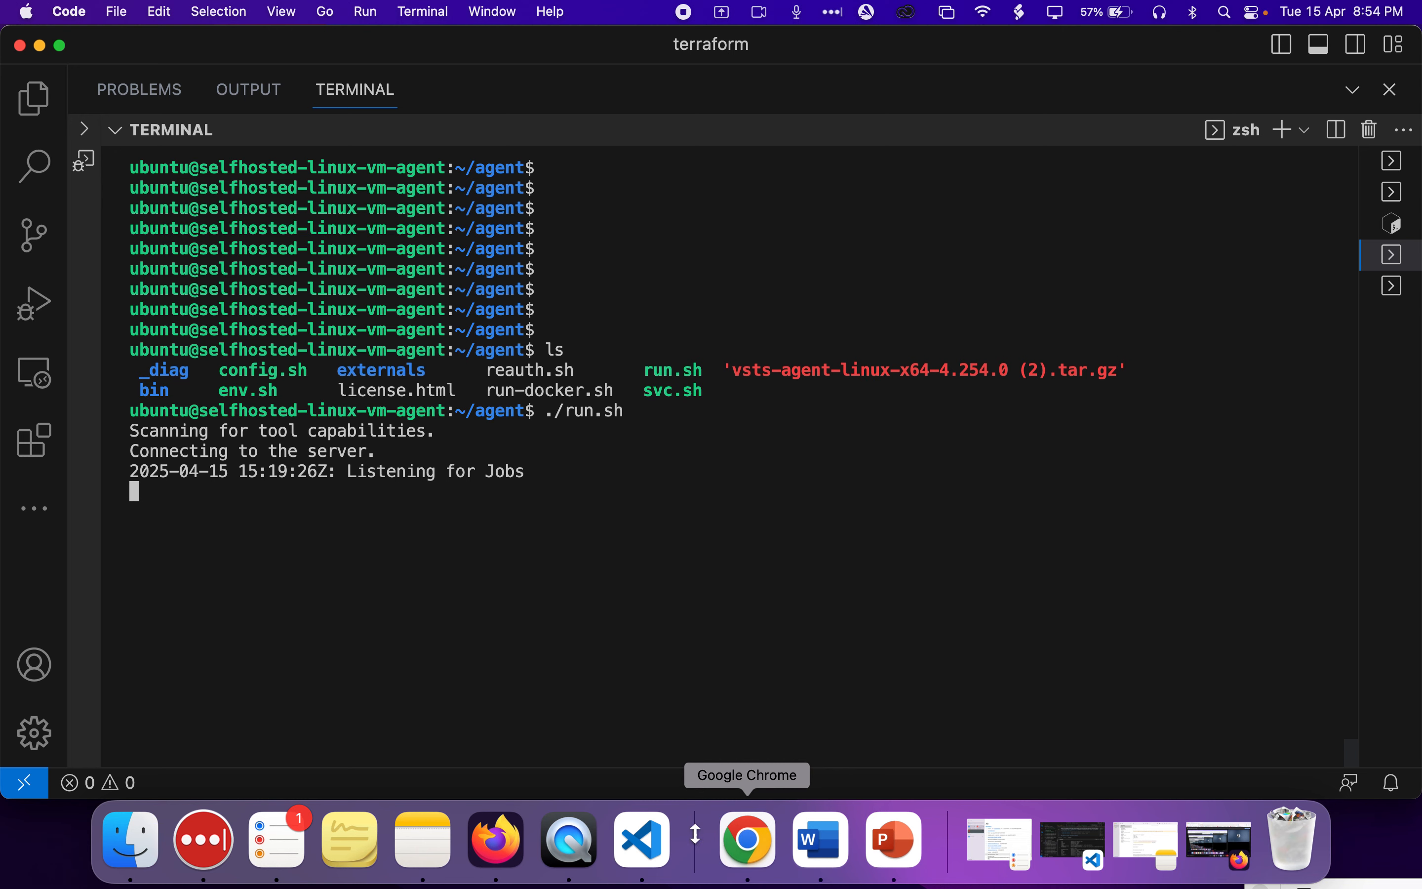
- Switch back to Chrome and open the test project from the agent pool page in a new browser tab
click(760, 838)
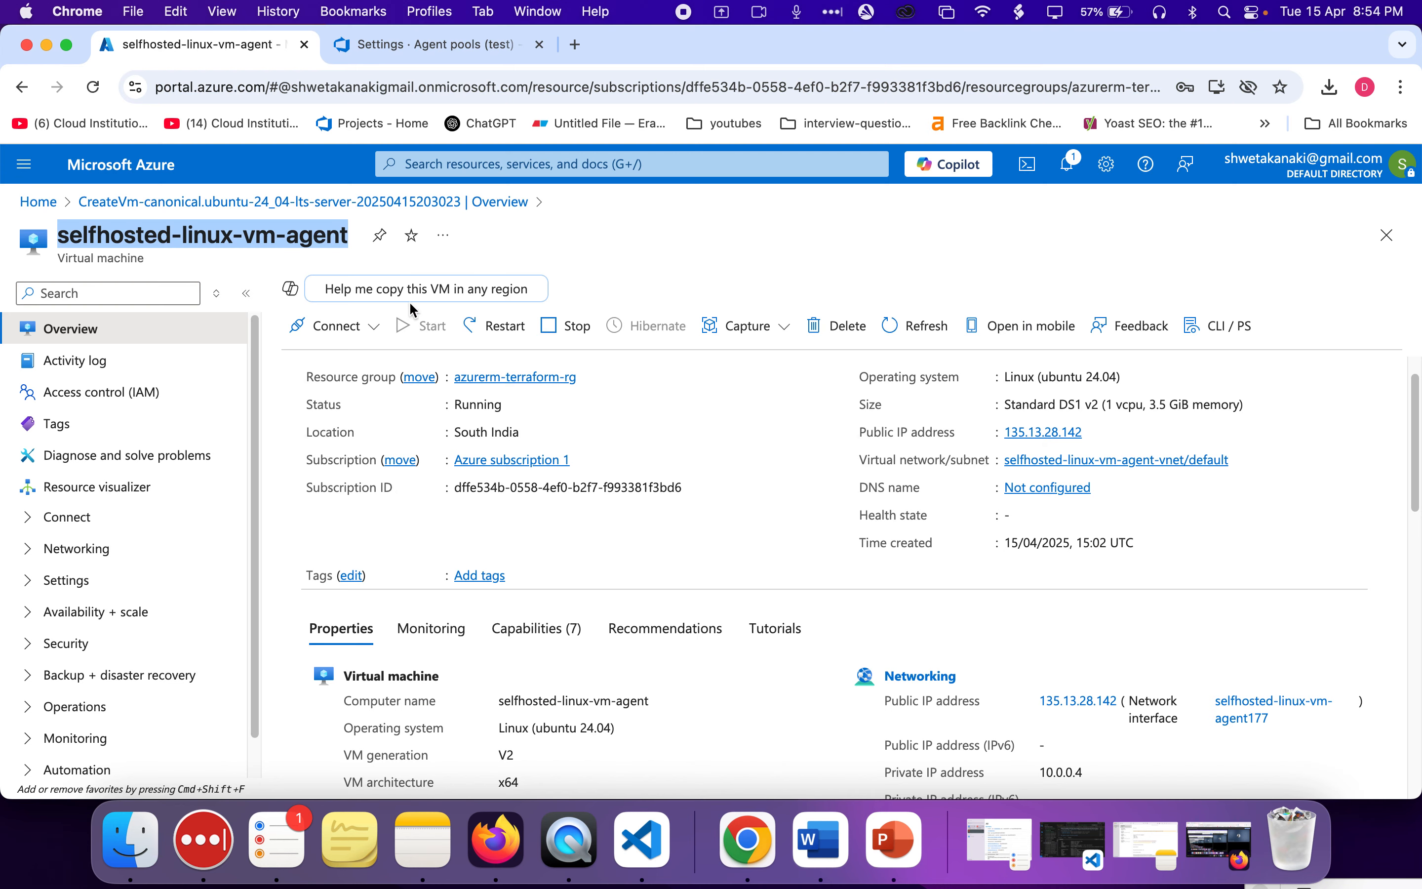
click(529, 259)
click(412, 45)
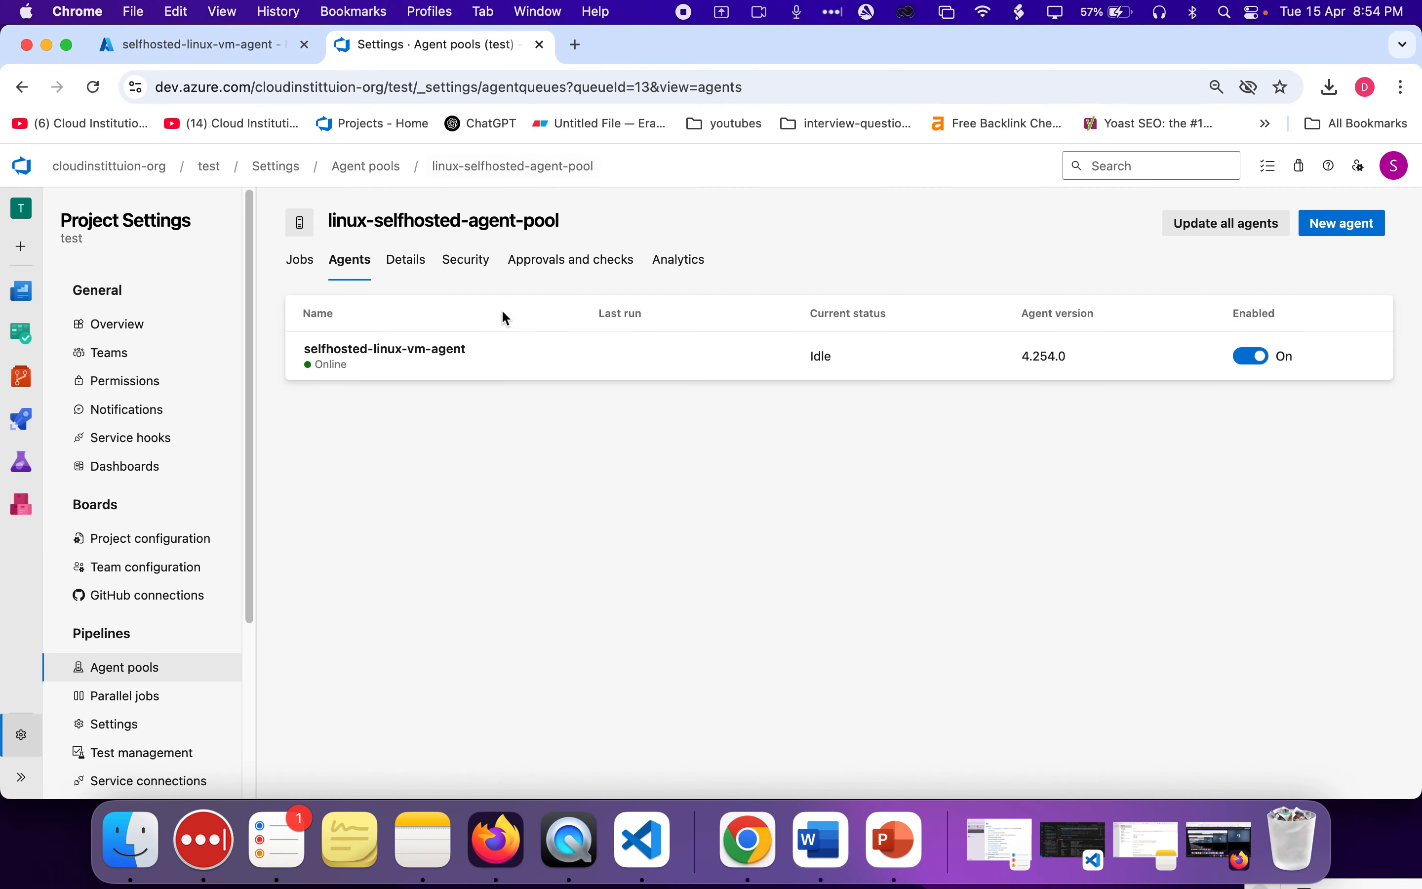
super+click(208, 166)
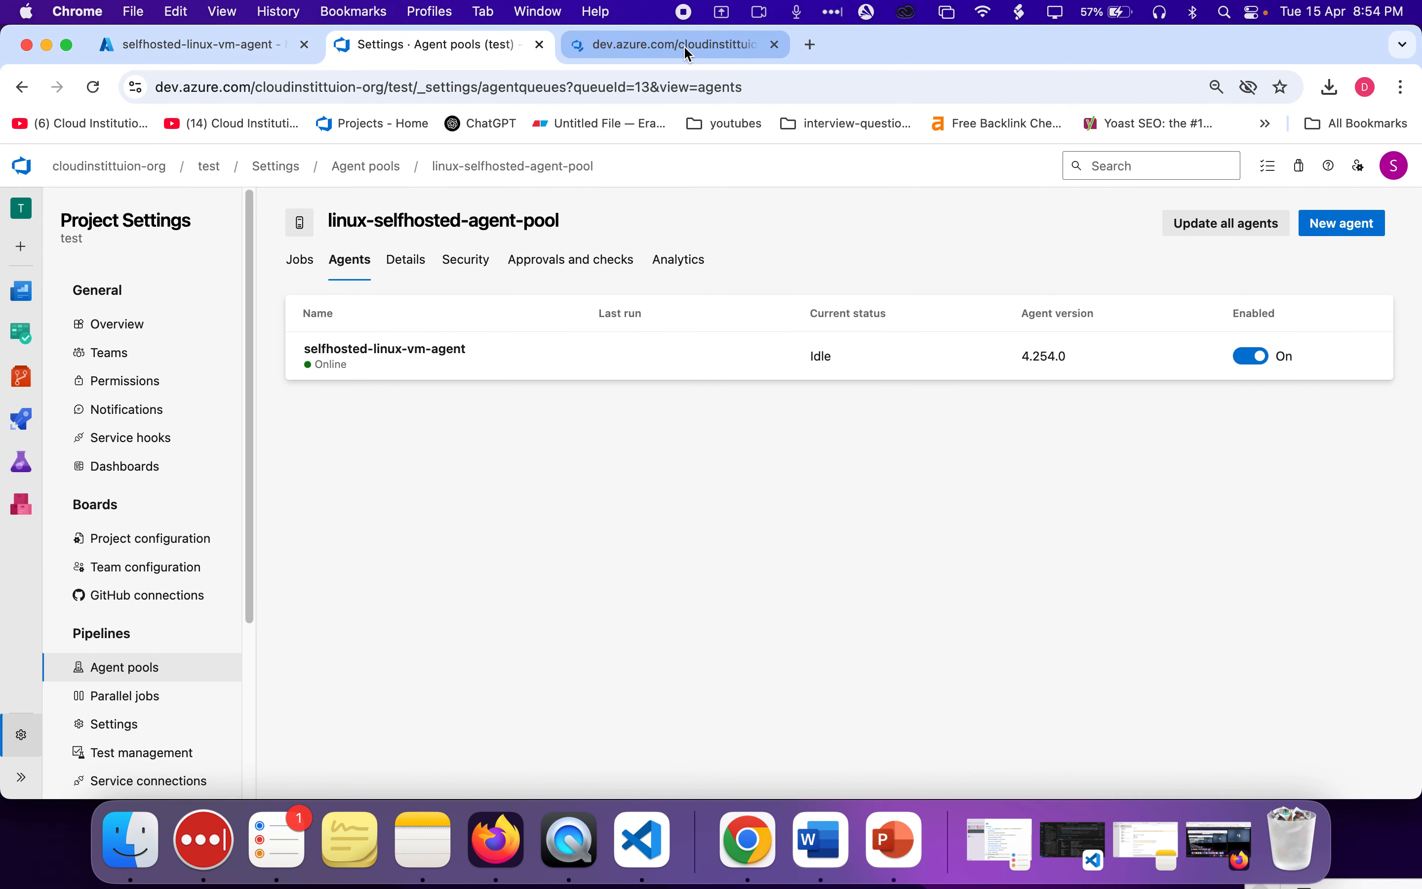
click(684, 46)
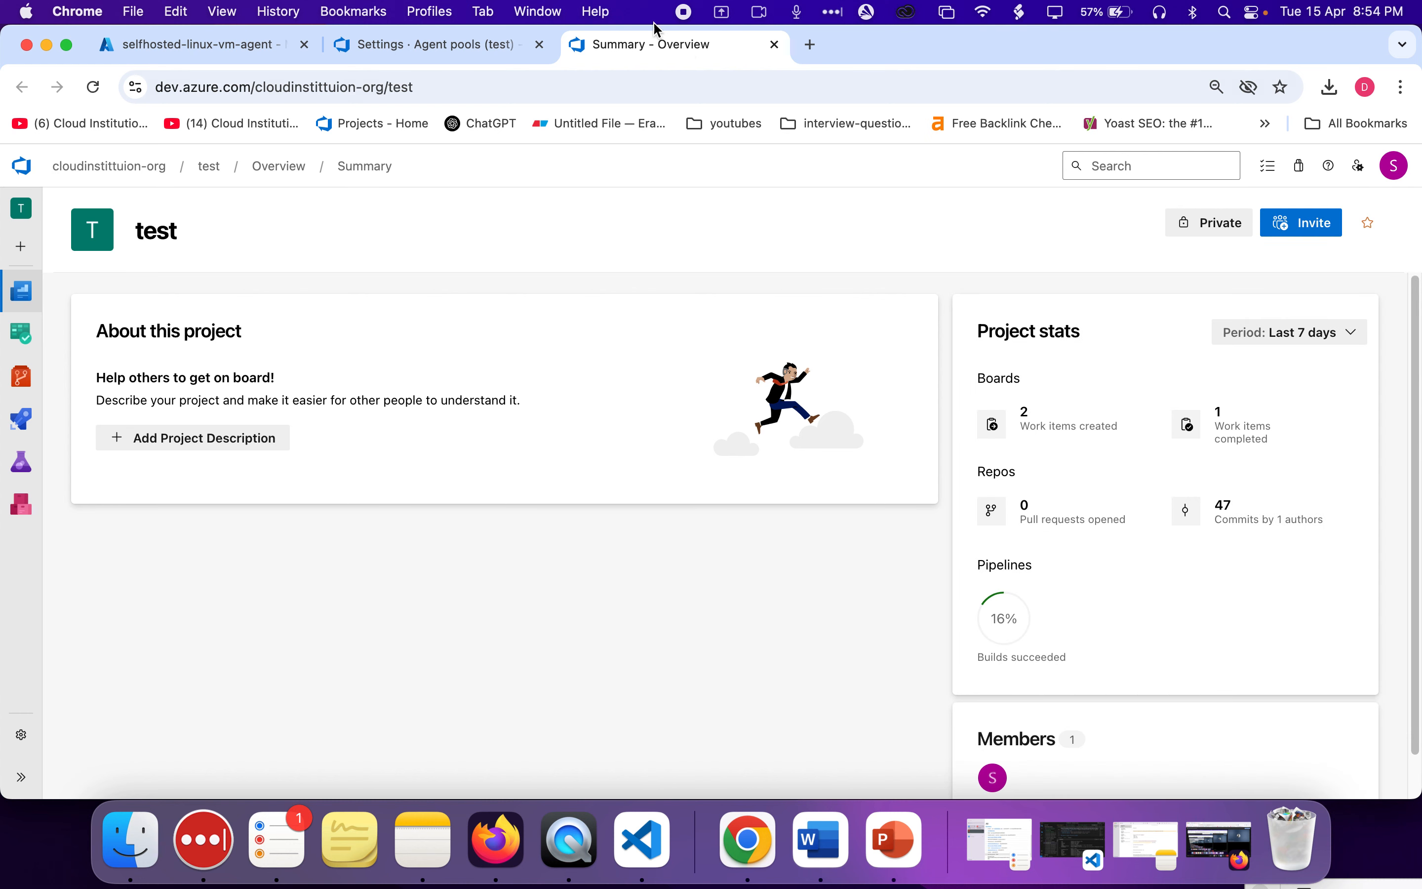
- Open pipeline.yaml from terraform-repository in the project's Repos, widening the file tree to show full names
click(22, 379)
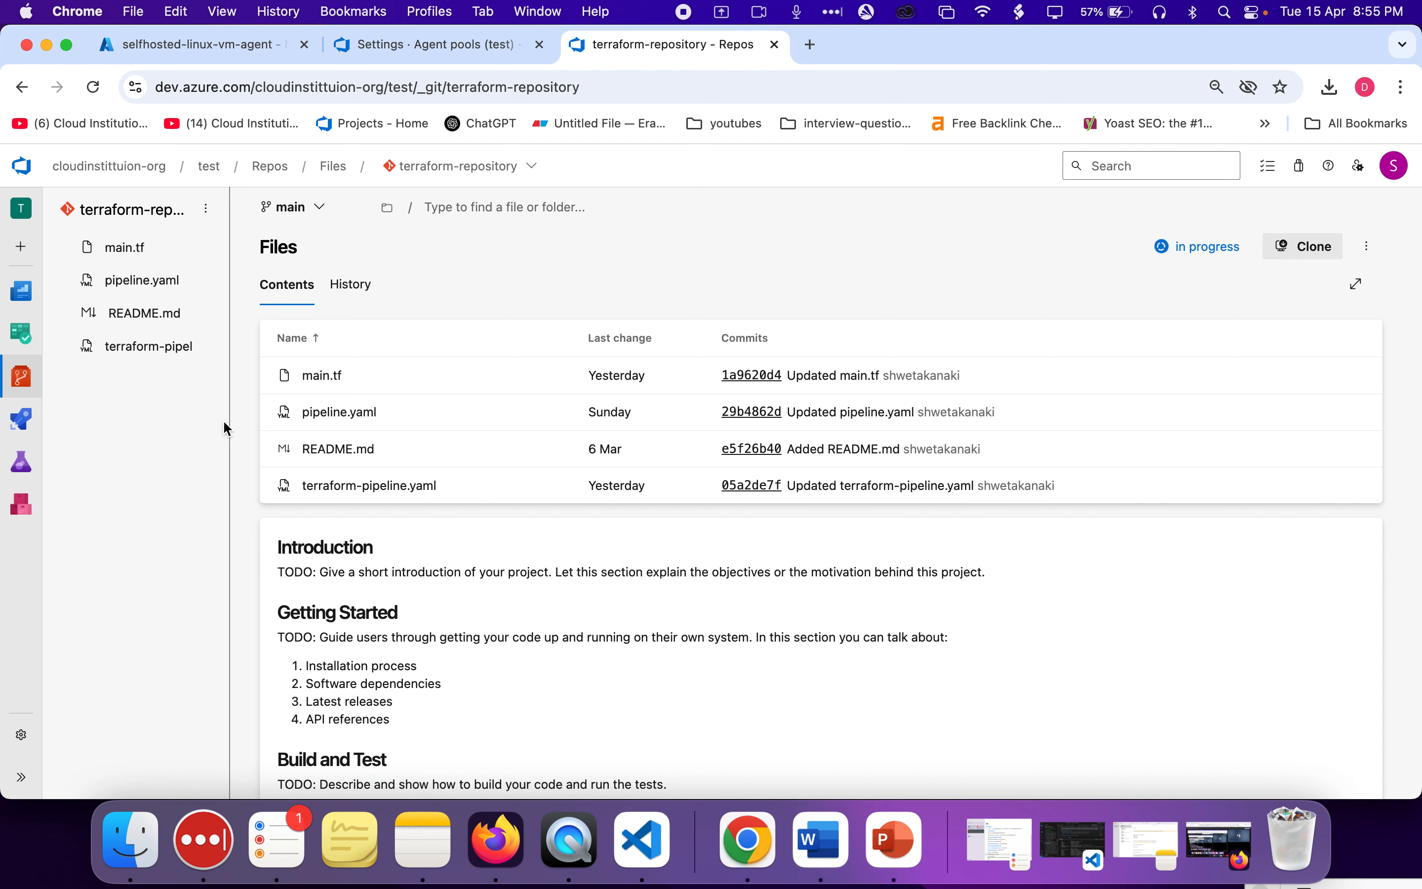
drag(229, 423, 285, 422)
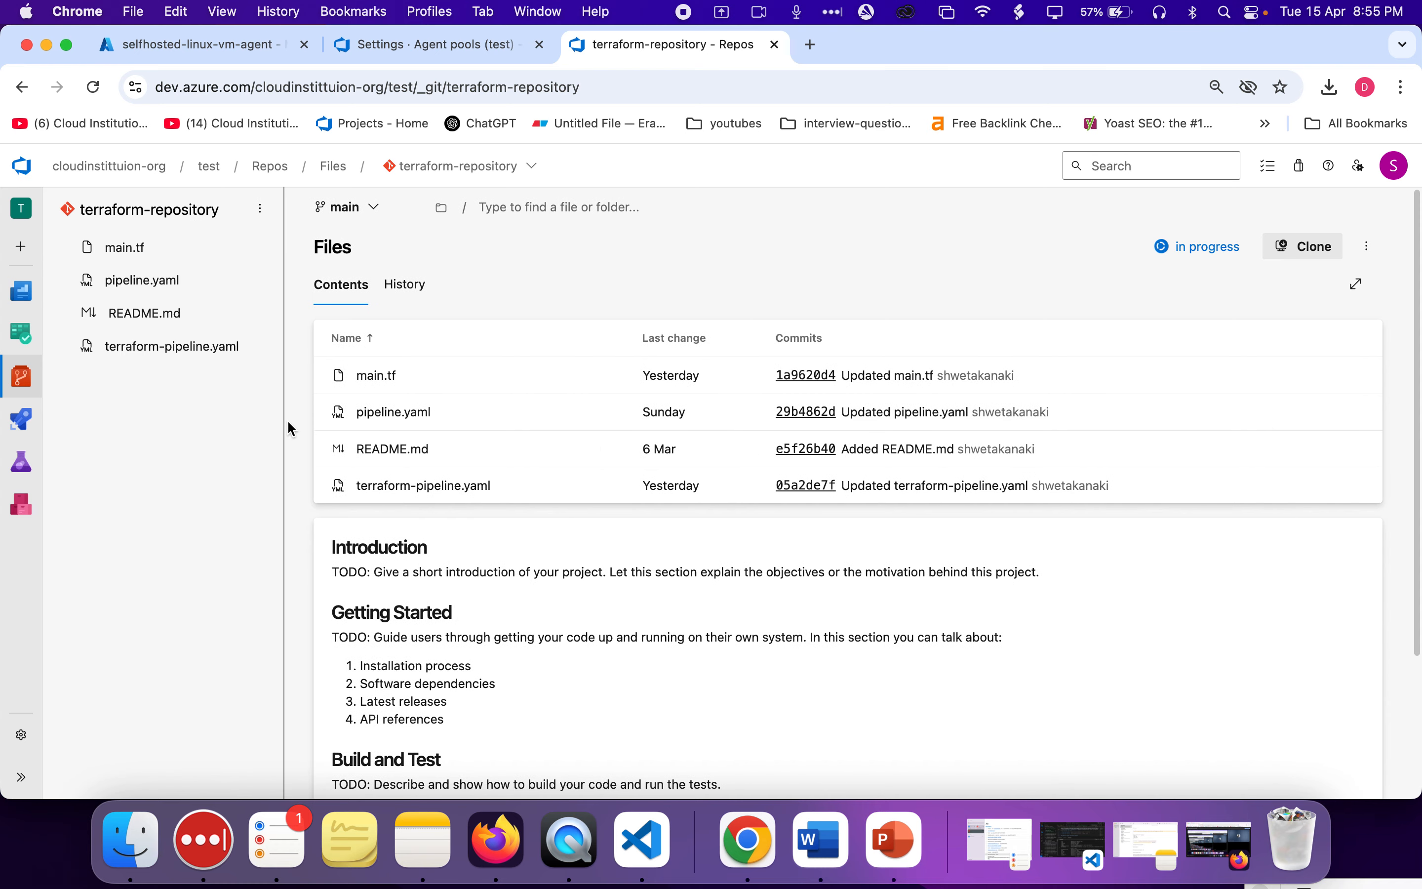
click(158, 282)
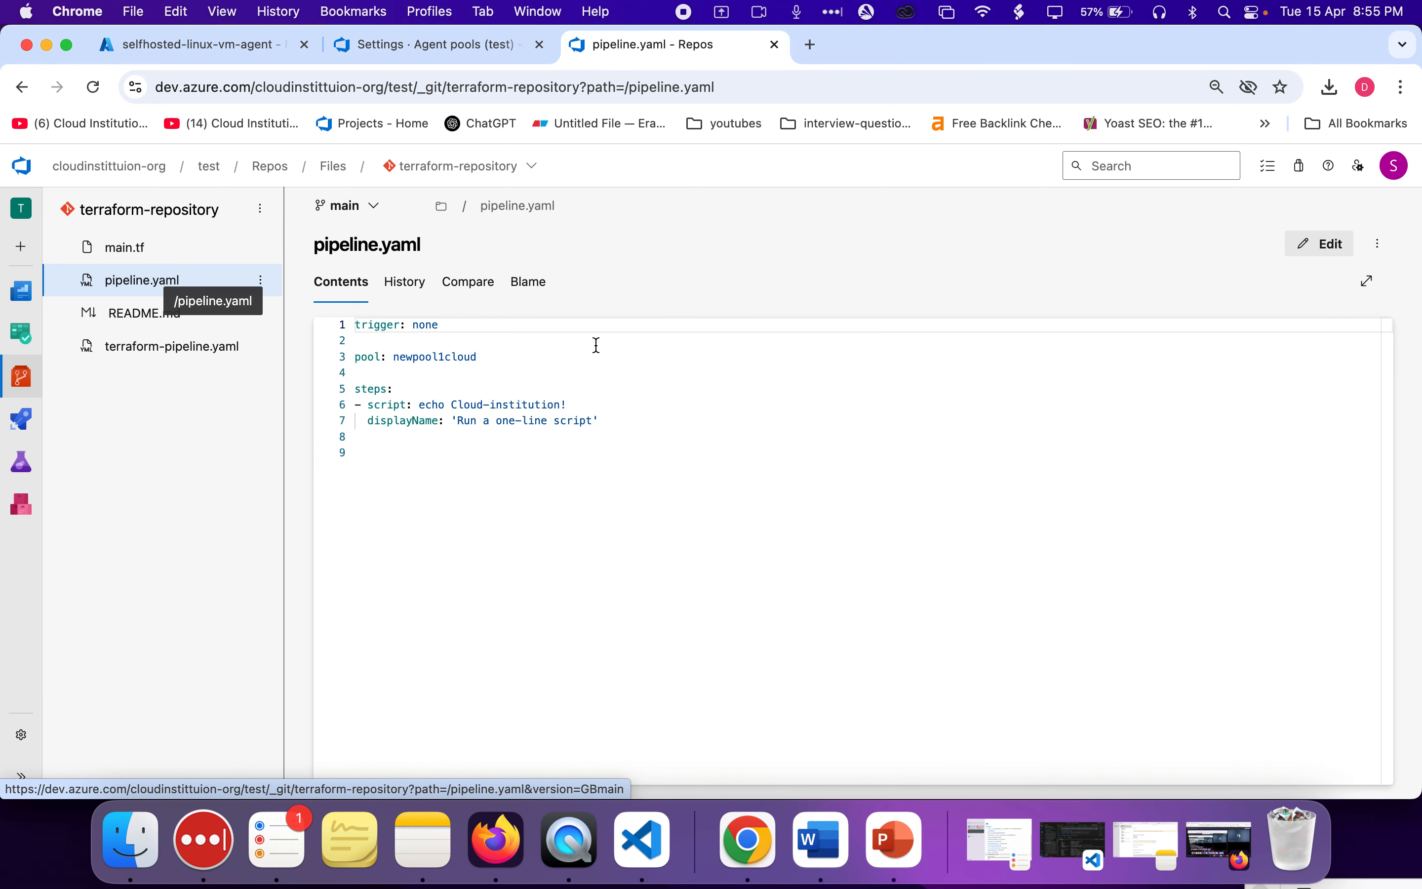
- Examine the trigger, pool, script and displayName entries in pipeline.yaml
scroll(500, 429, up, 10)
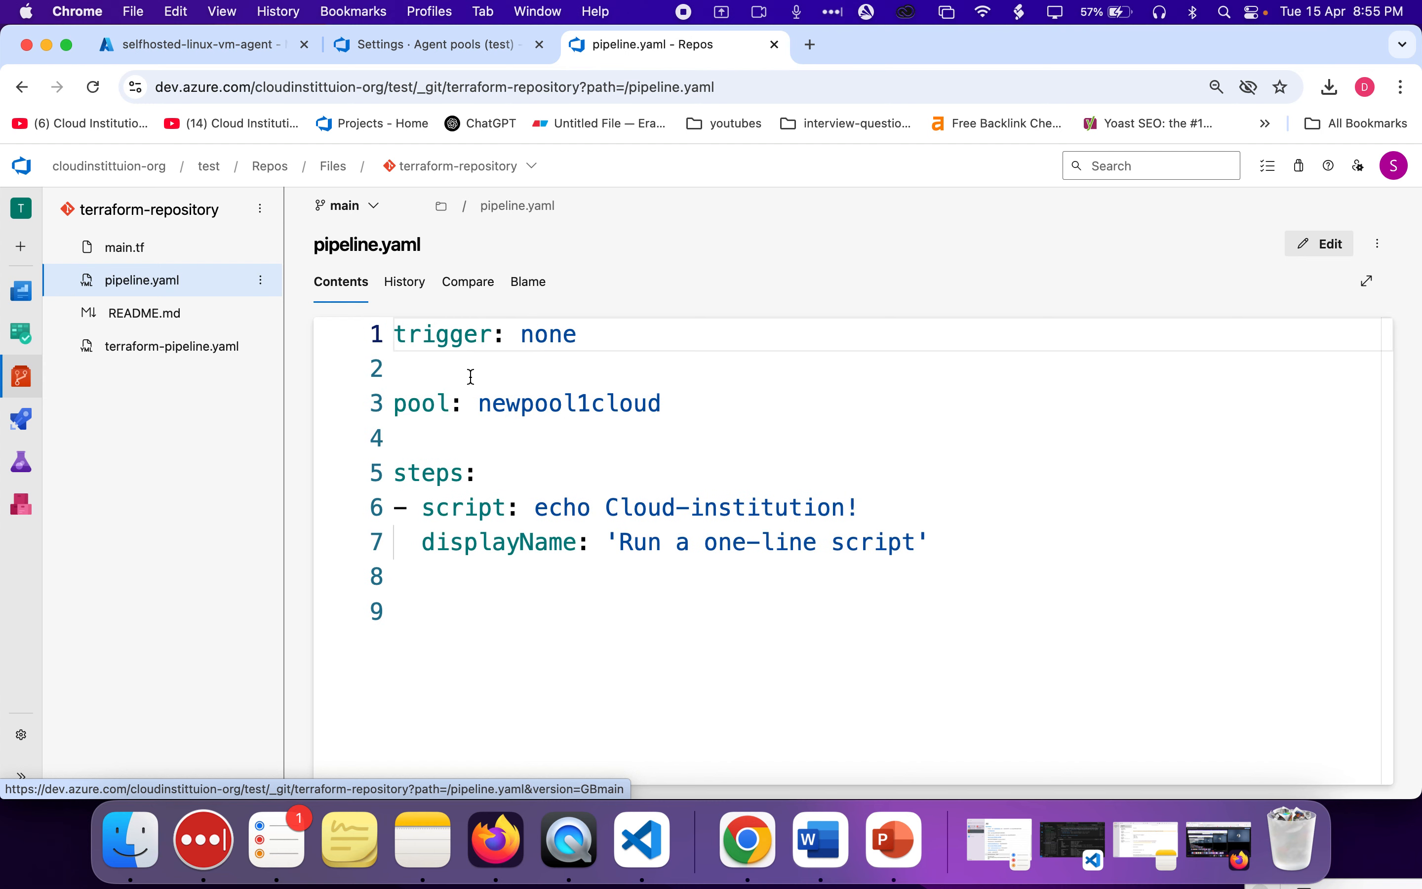
double_click(445, 338)
double_click(558, 347)
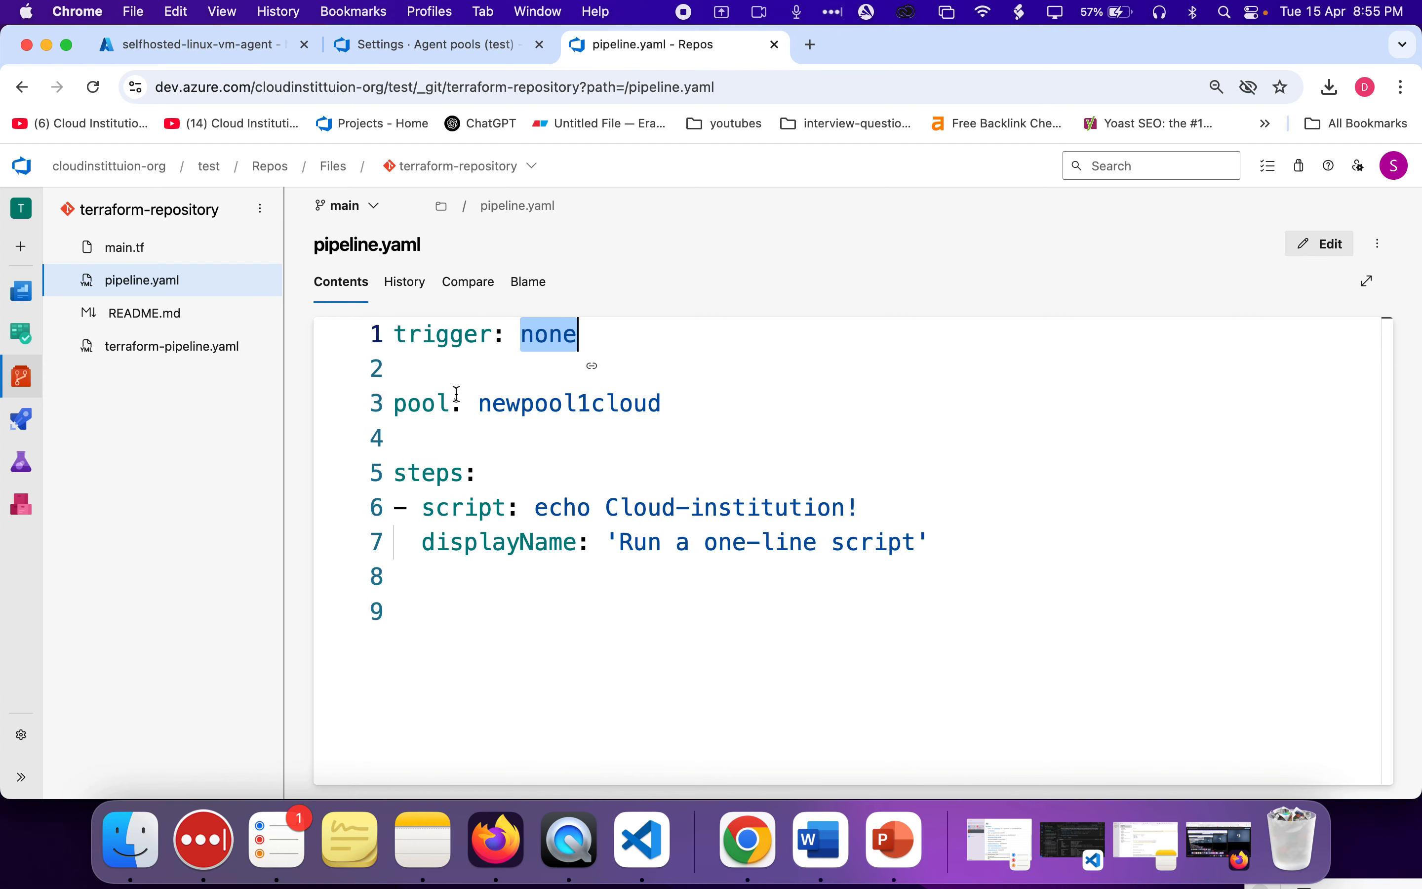
double_click(502, 401)
scroll(502, 400, down, 5)
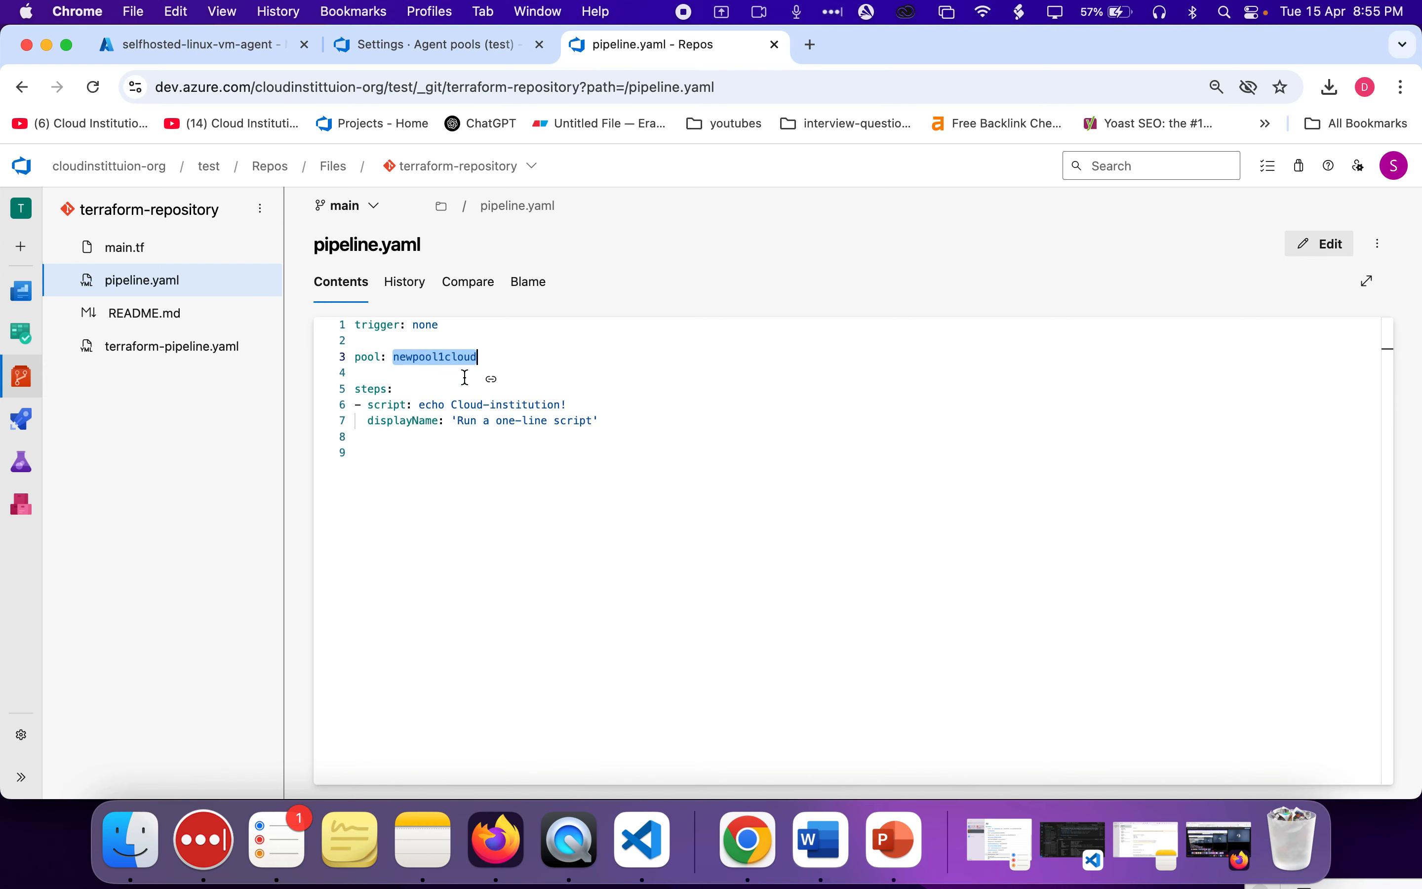
scroll(465, 375, up, 4)
drag(908, 533, 377, 475)
scroll(631, 465, down, 2)
double_click(618, 465)
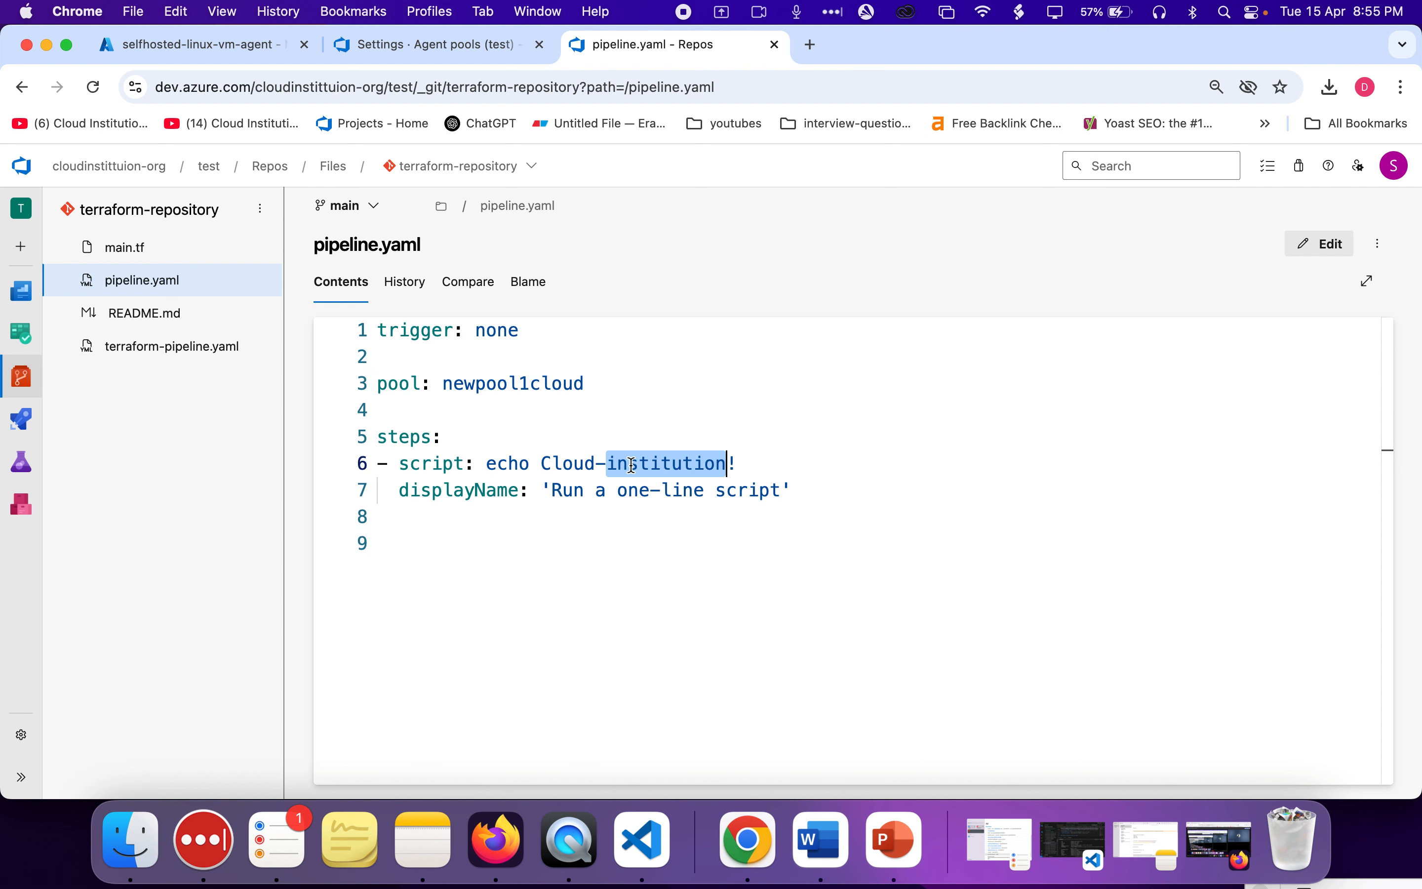
drag(290, 441, 249, 422)
triple_click(589, 432)
drag(588, 432, 593, 501)
click(593, 501)
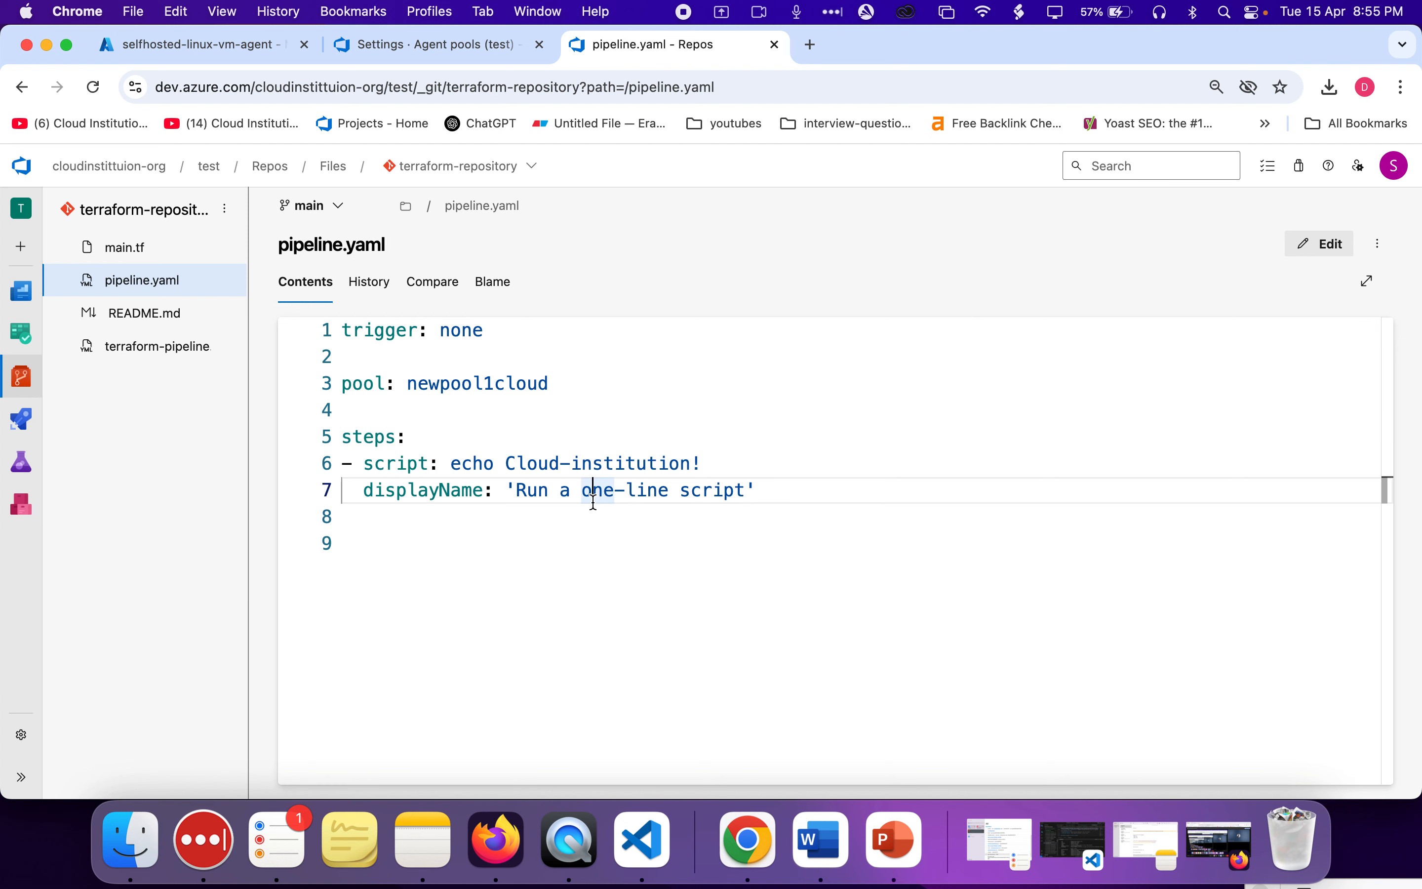
click(843, 492)
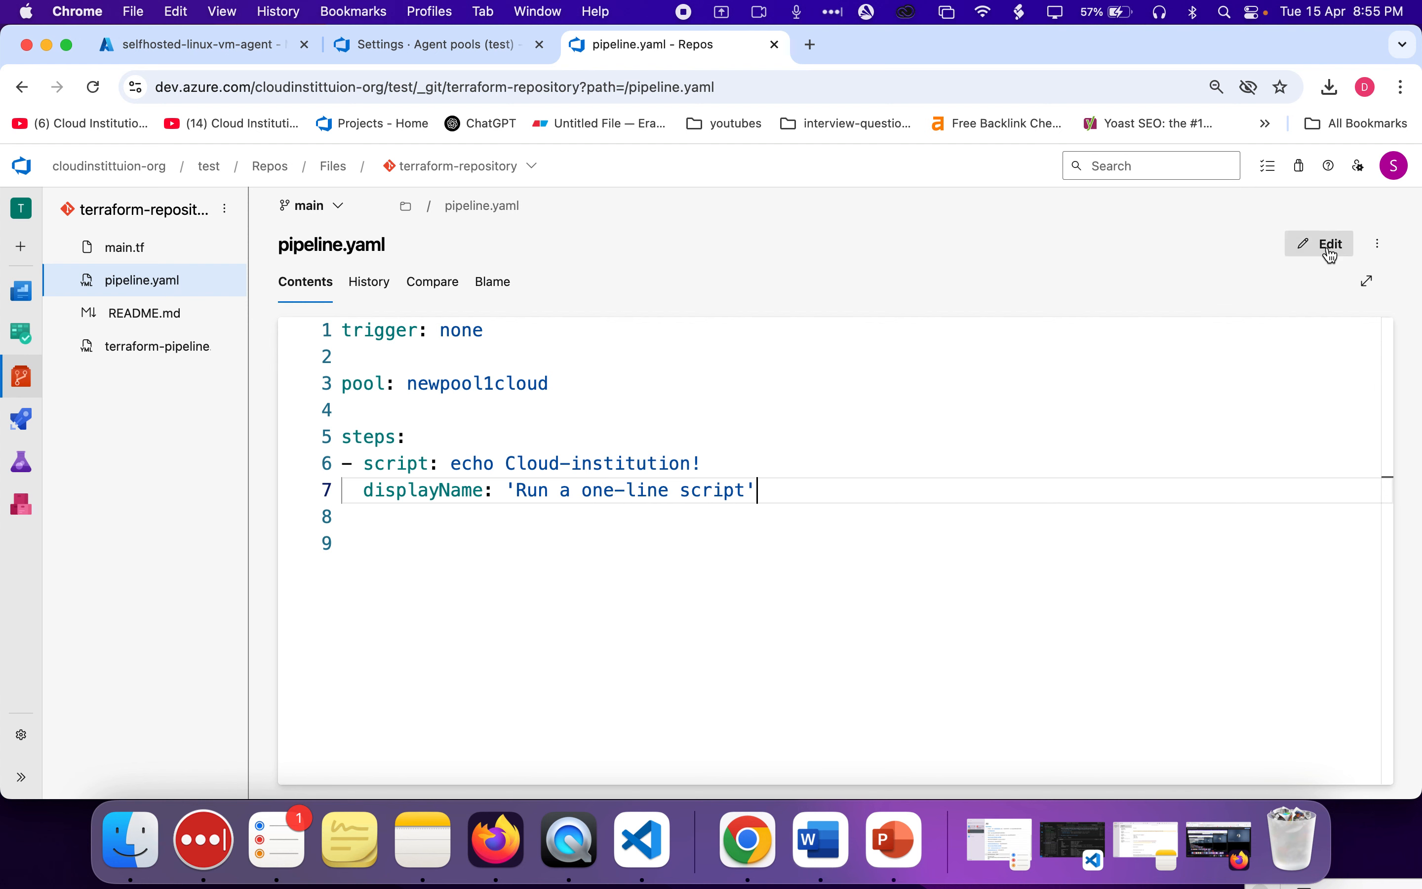
- Copy the agent pool's name from project settings and set the pool in pipeline.yaml to linux-selfhosted-agent-pool
click(463, 56)
drag(332, 219, 549, 219)
key(super+c)
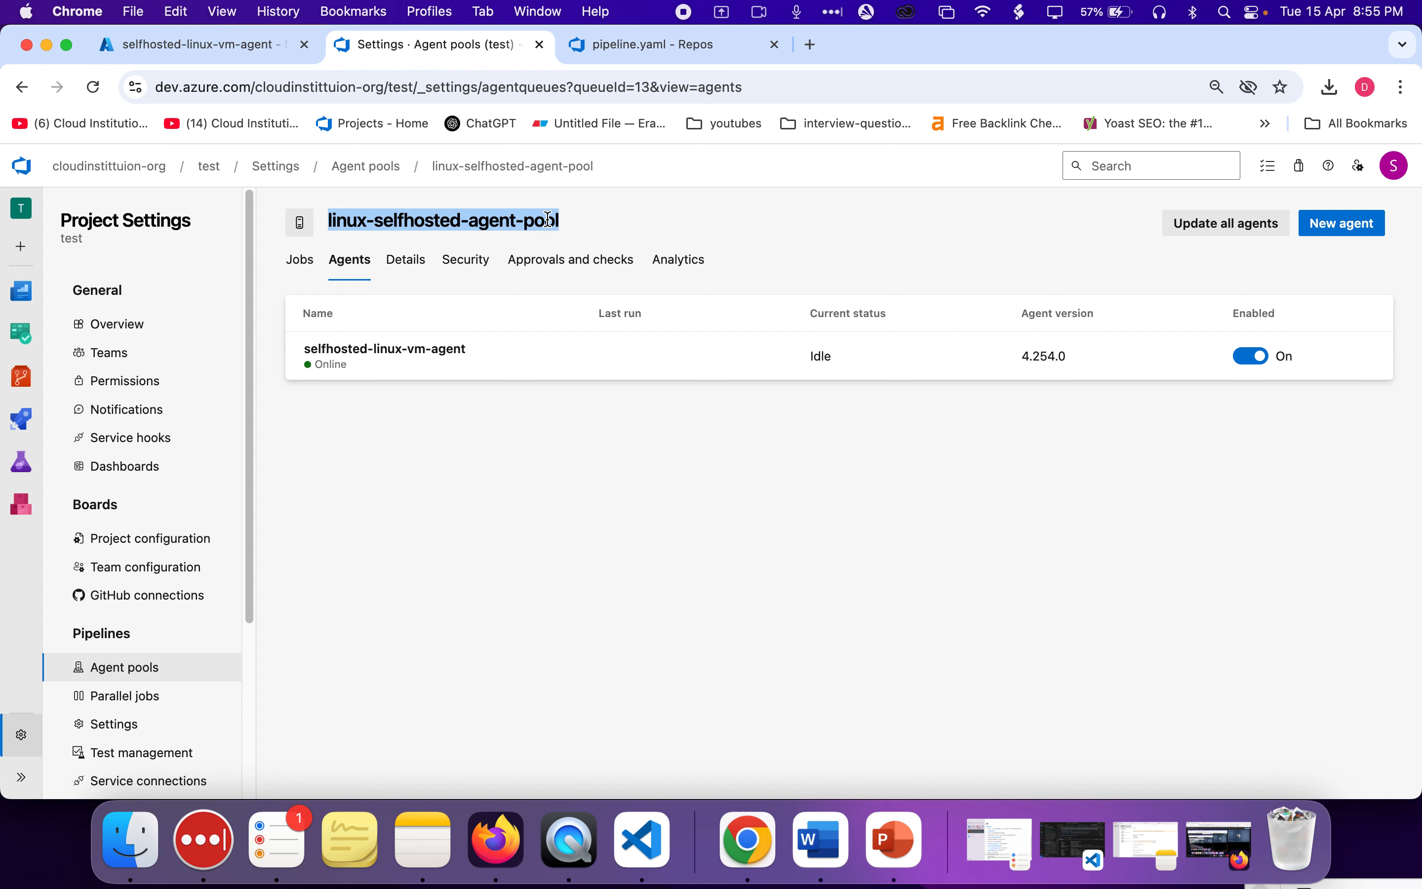
click(621, 47)
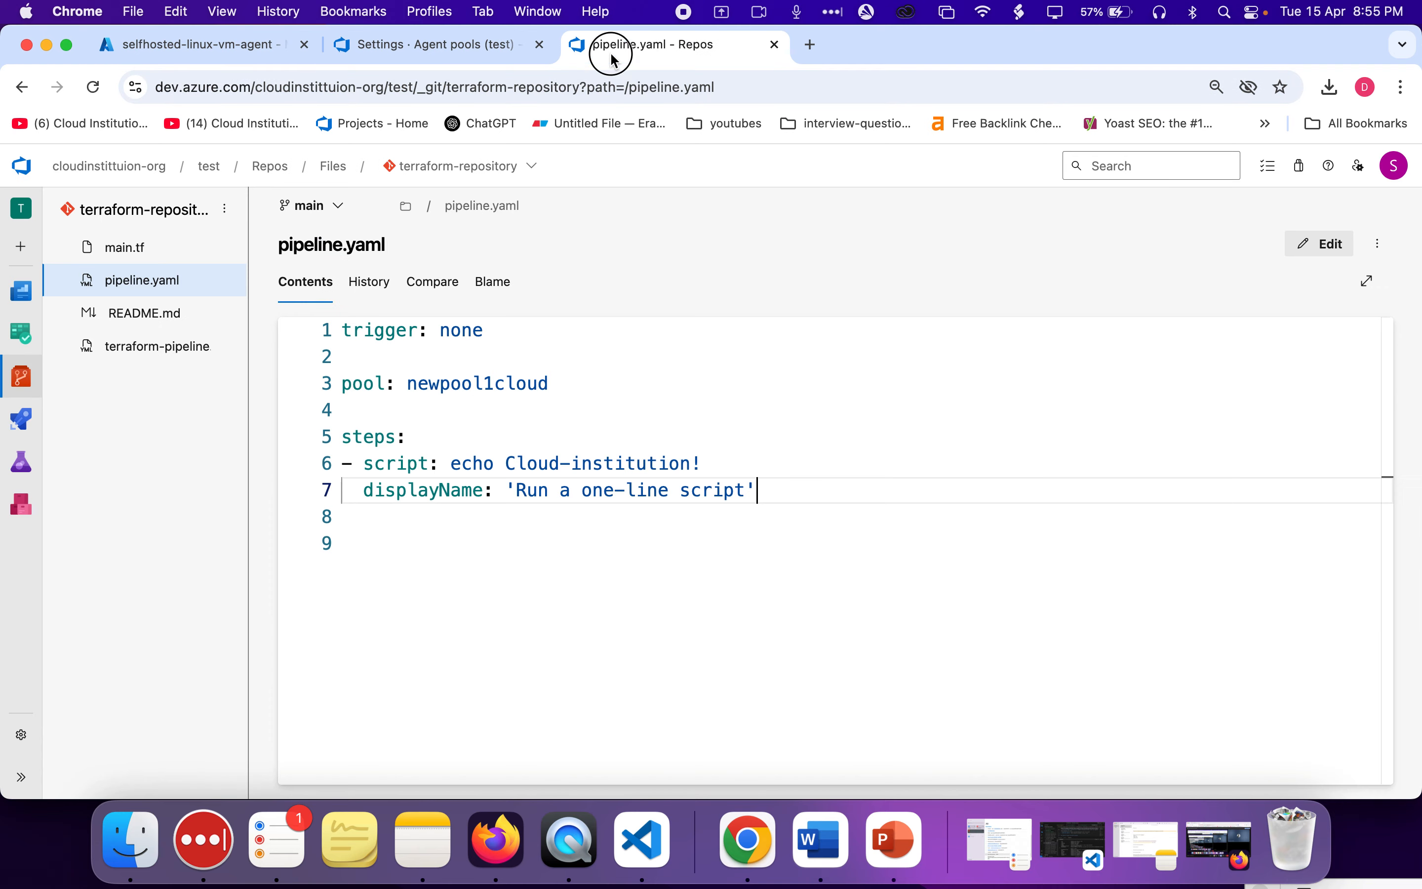
double_click(444, 381)
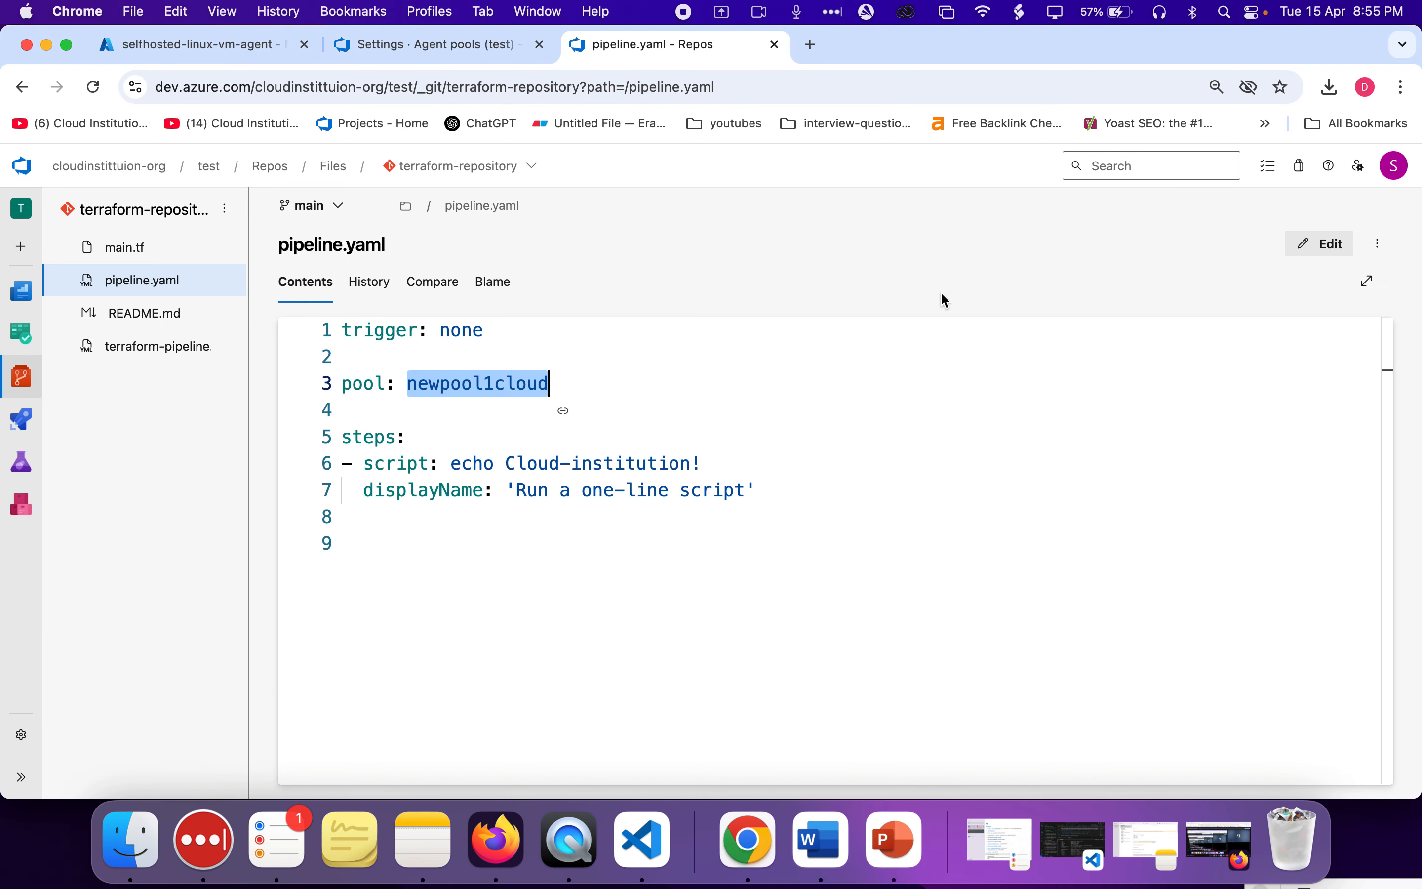
click(1319, 246)
key(super+v)
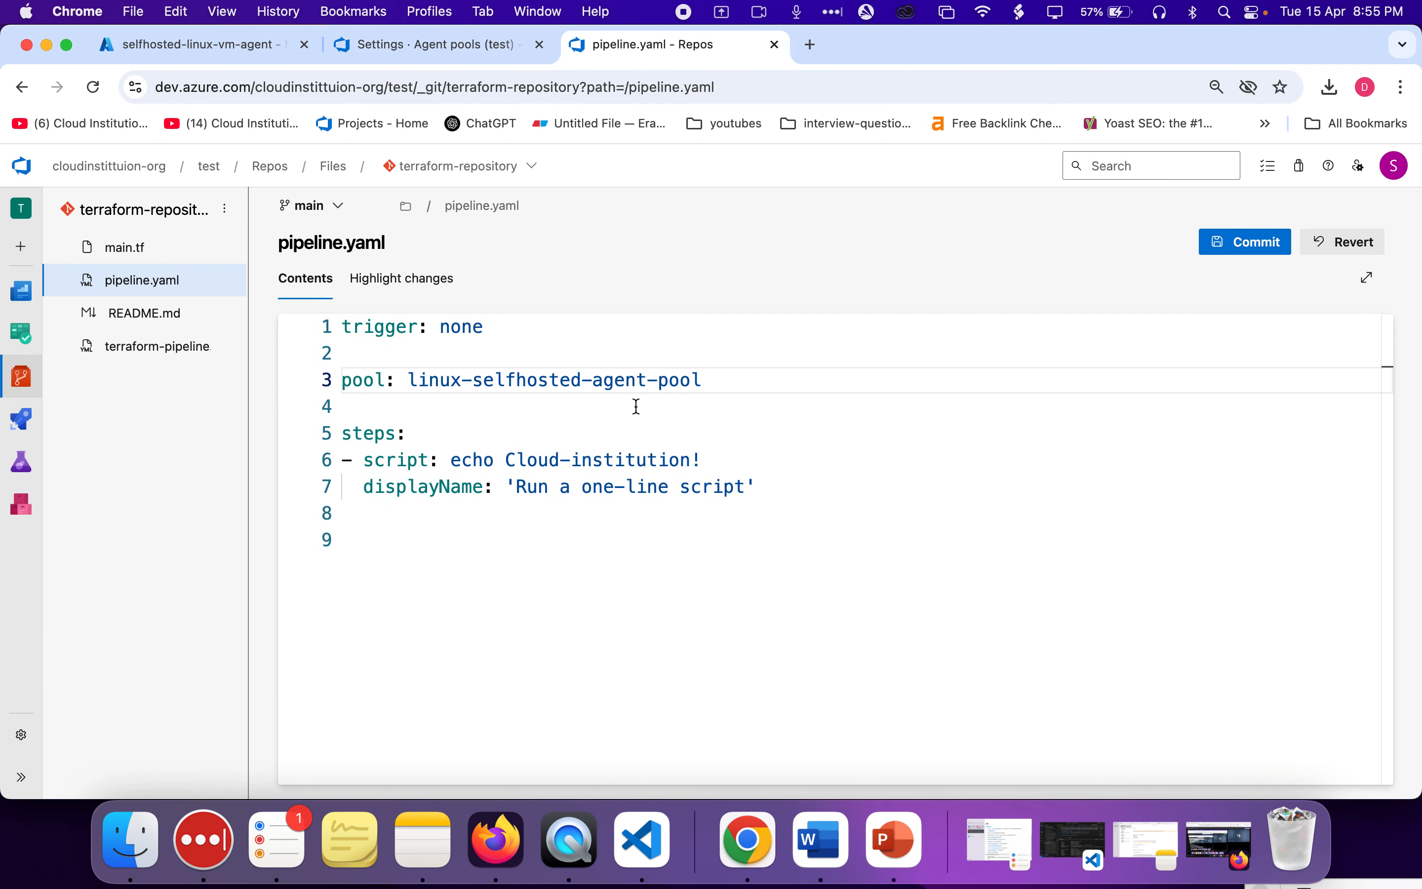
- Review the steps section of pipeline.yaml, including its echo script and display name
double_click(370, 435)
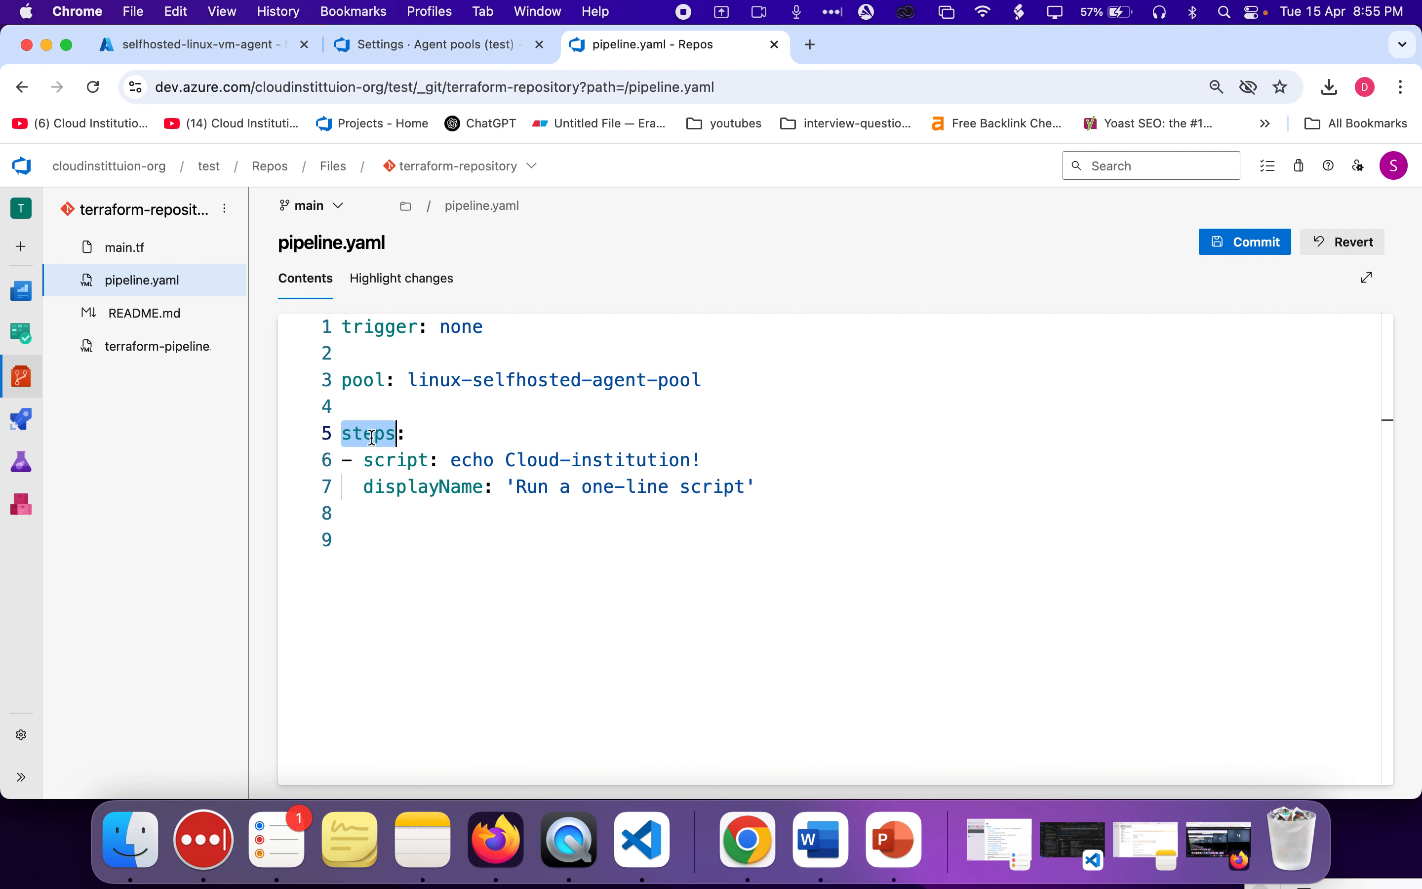
double_click(397, 460)
drag(444, 460, 705, 460)
click(705, 461)
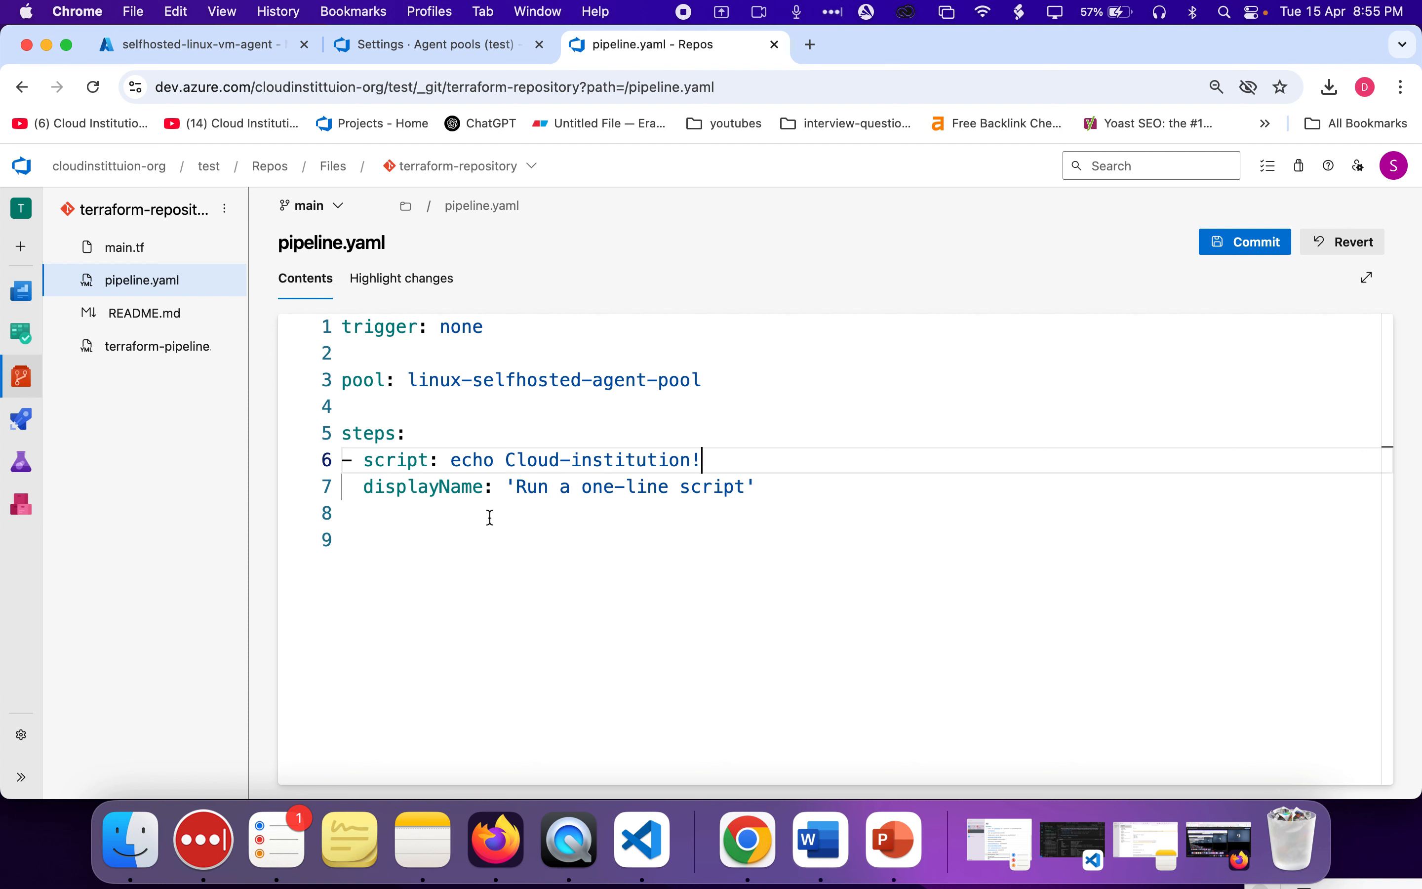
click(435, 499)
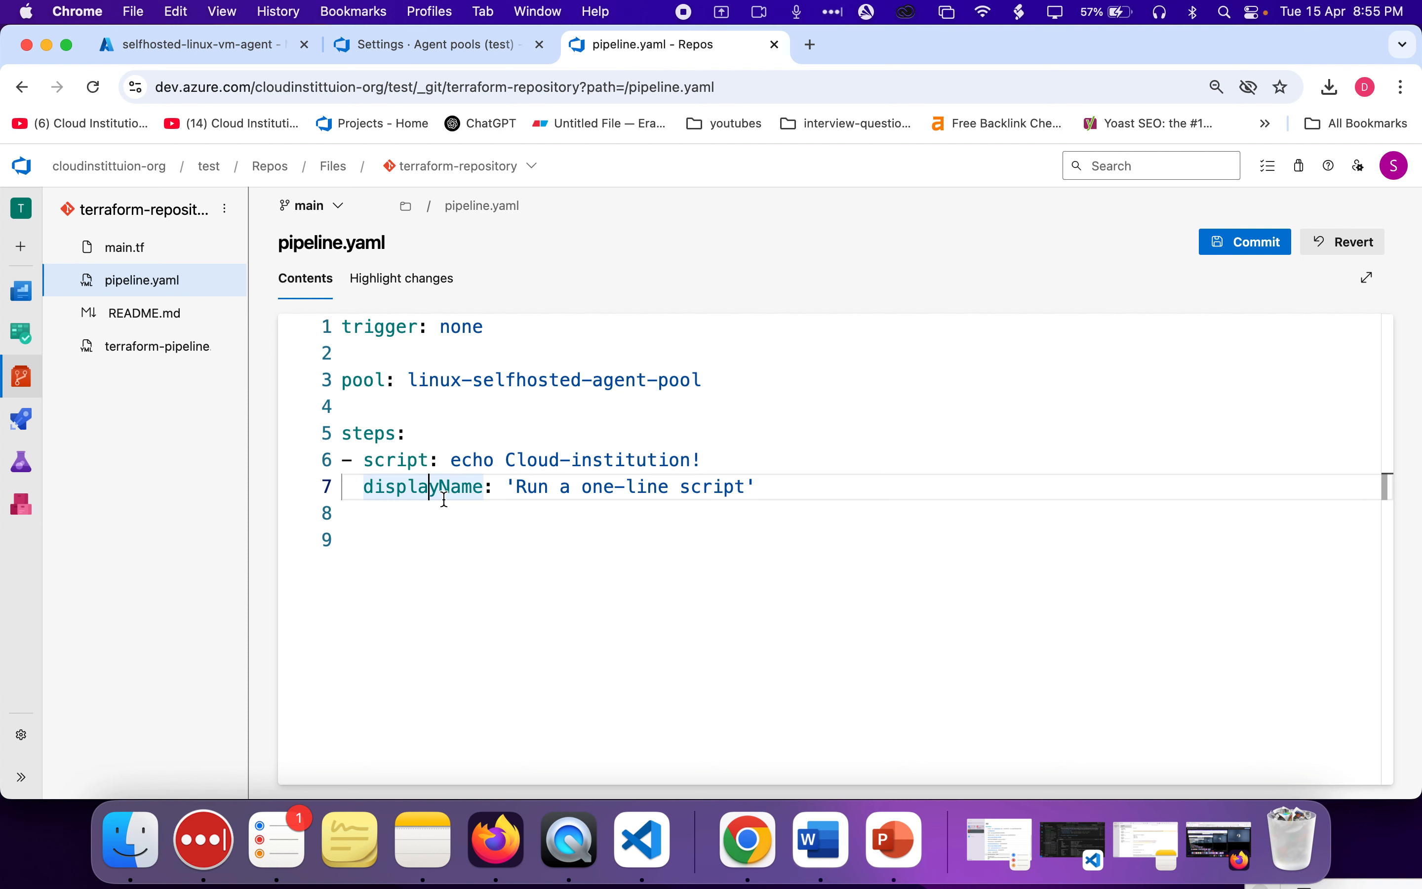
click(746, 485)
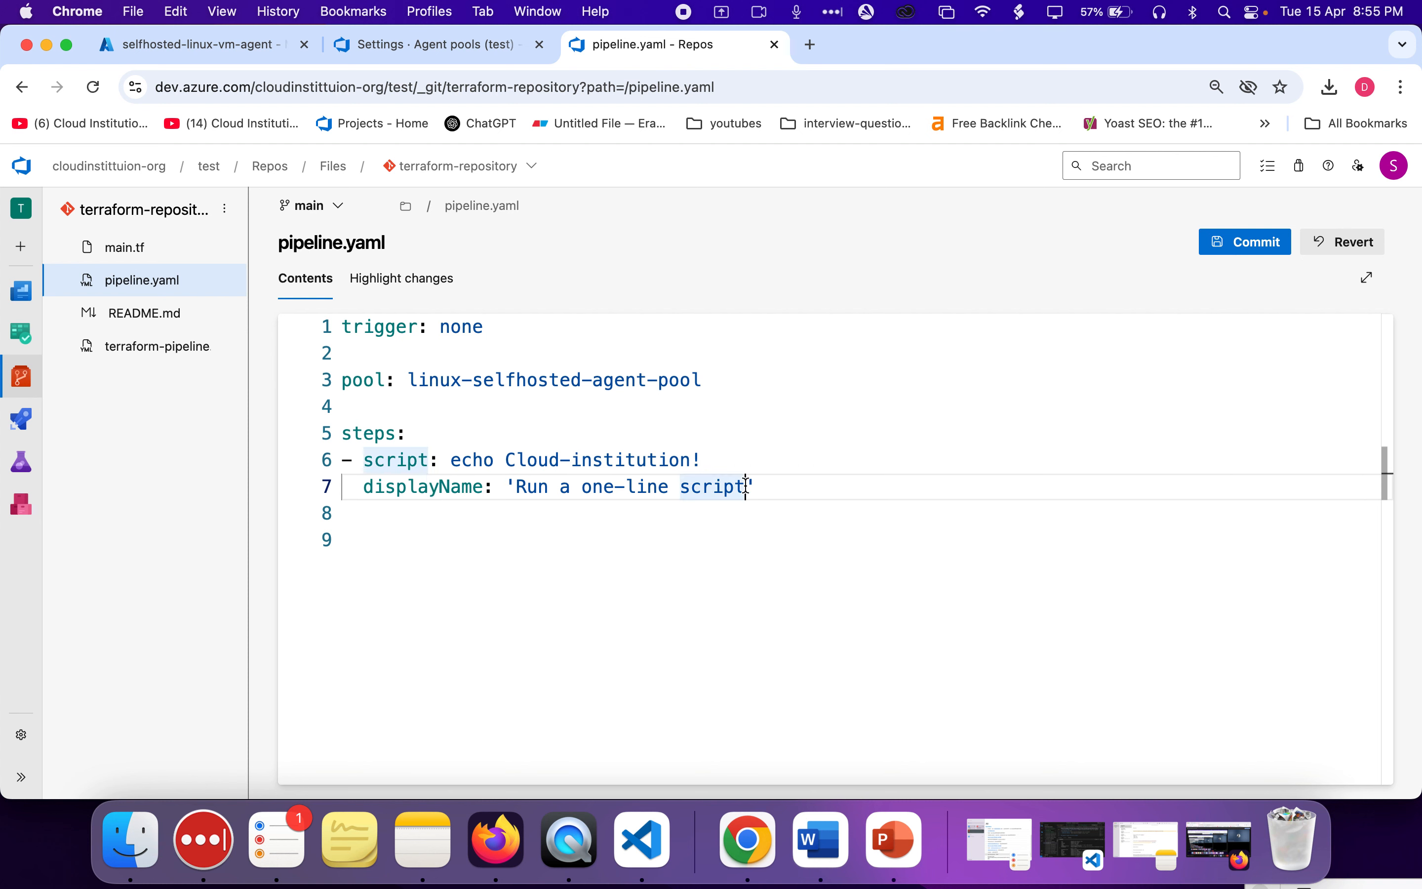
click(760, 510)
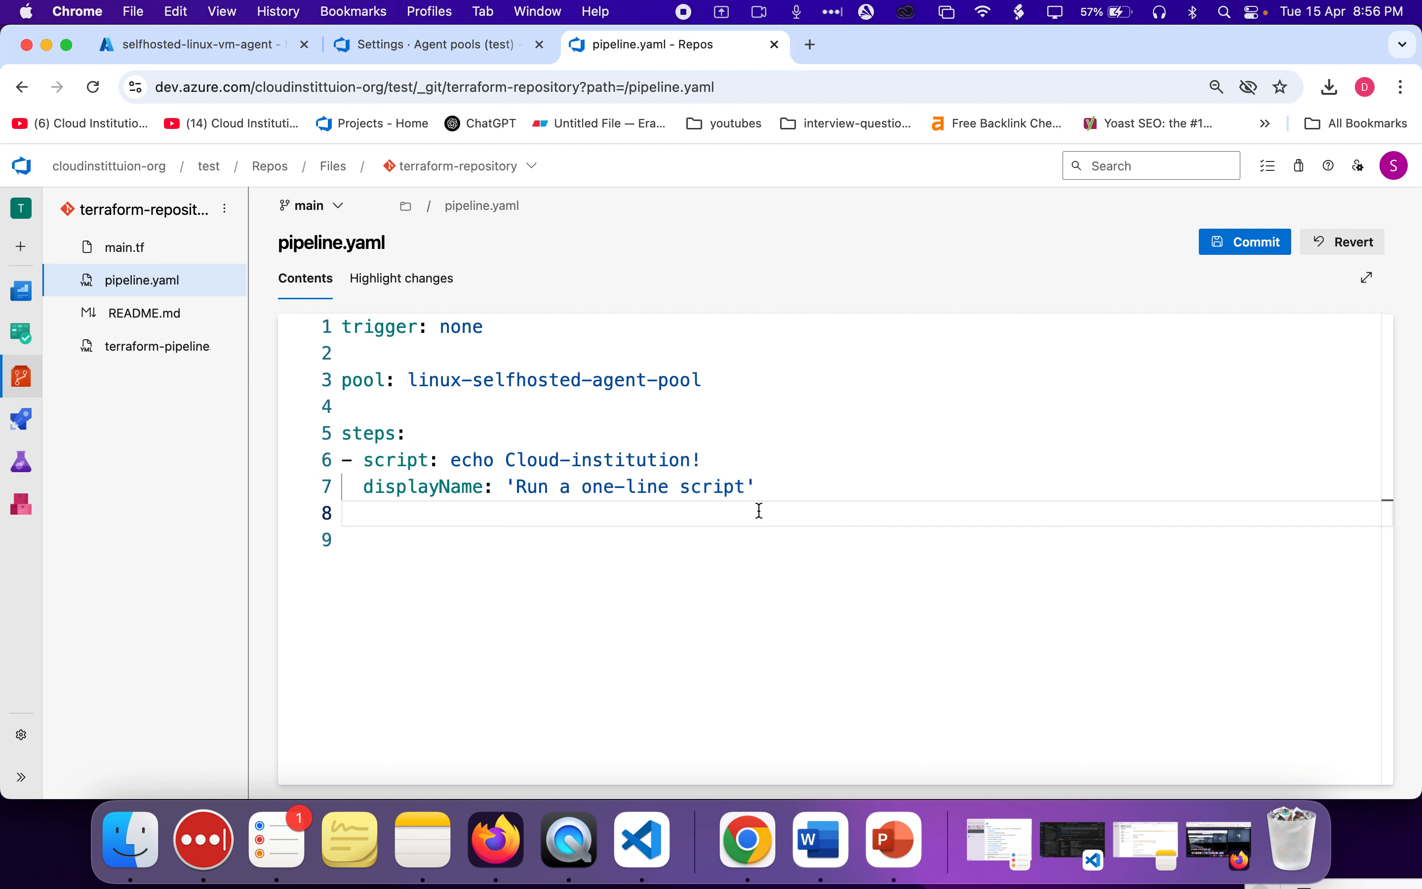
- Remove the extra blank line at the end of pipeline.yaml and commit the file to main
scroll(759, 510, down, 3)
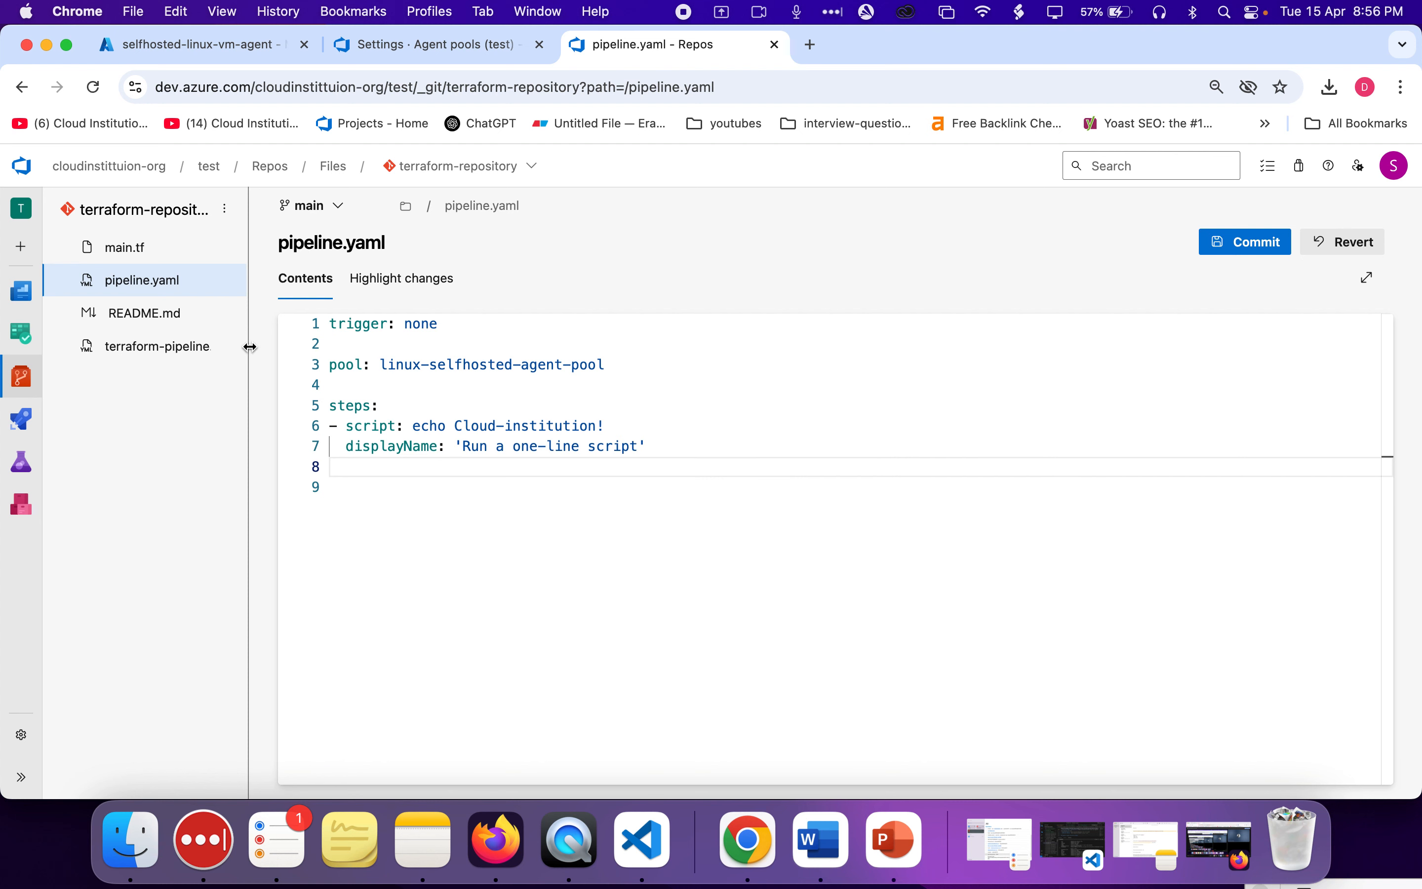
drag(249, 347, 281, 347)
key(BackSpace)
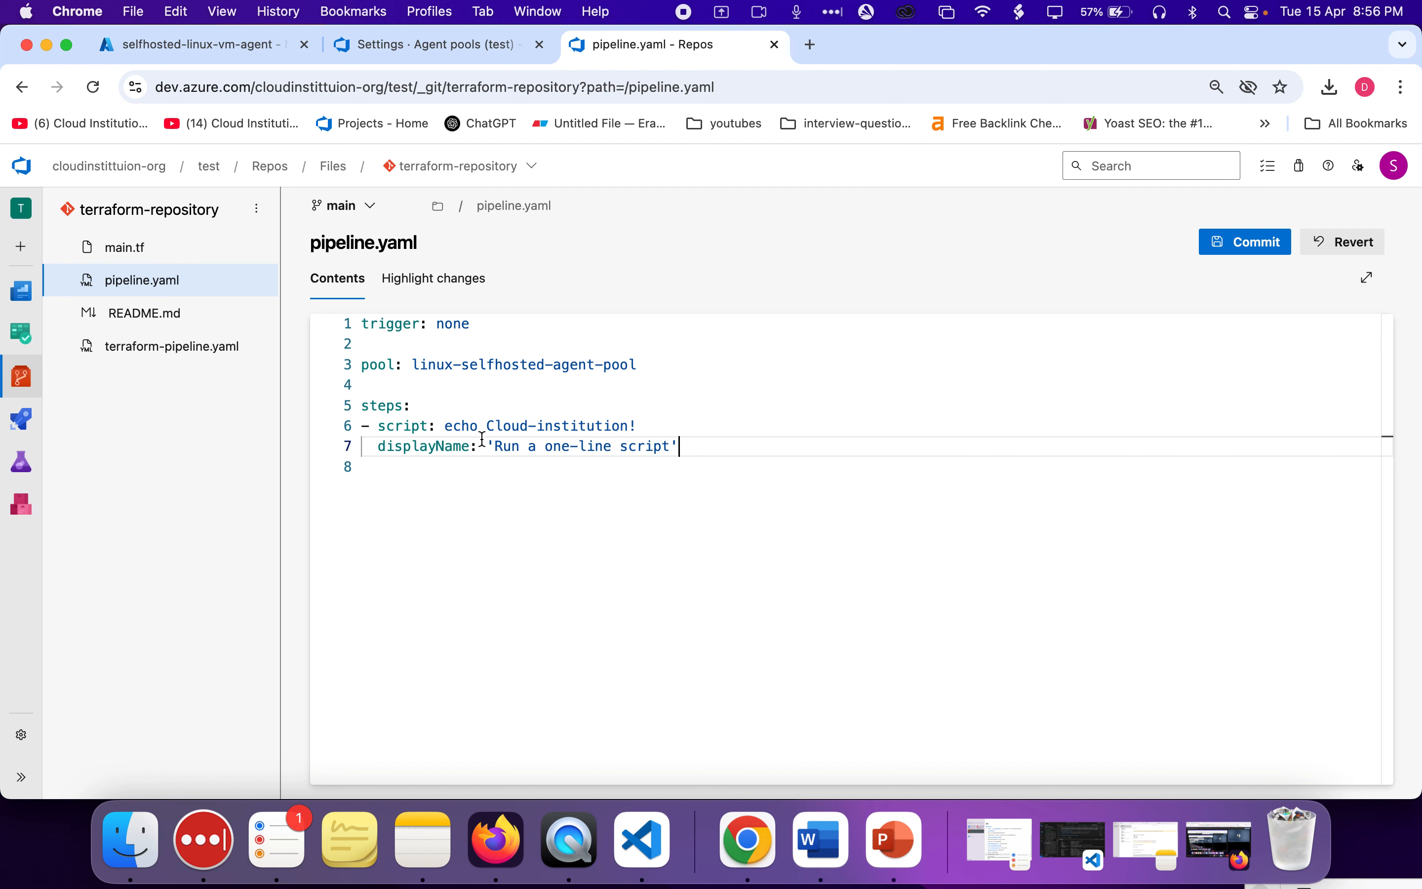
click(1258, 246)
click(1349, 771)
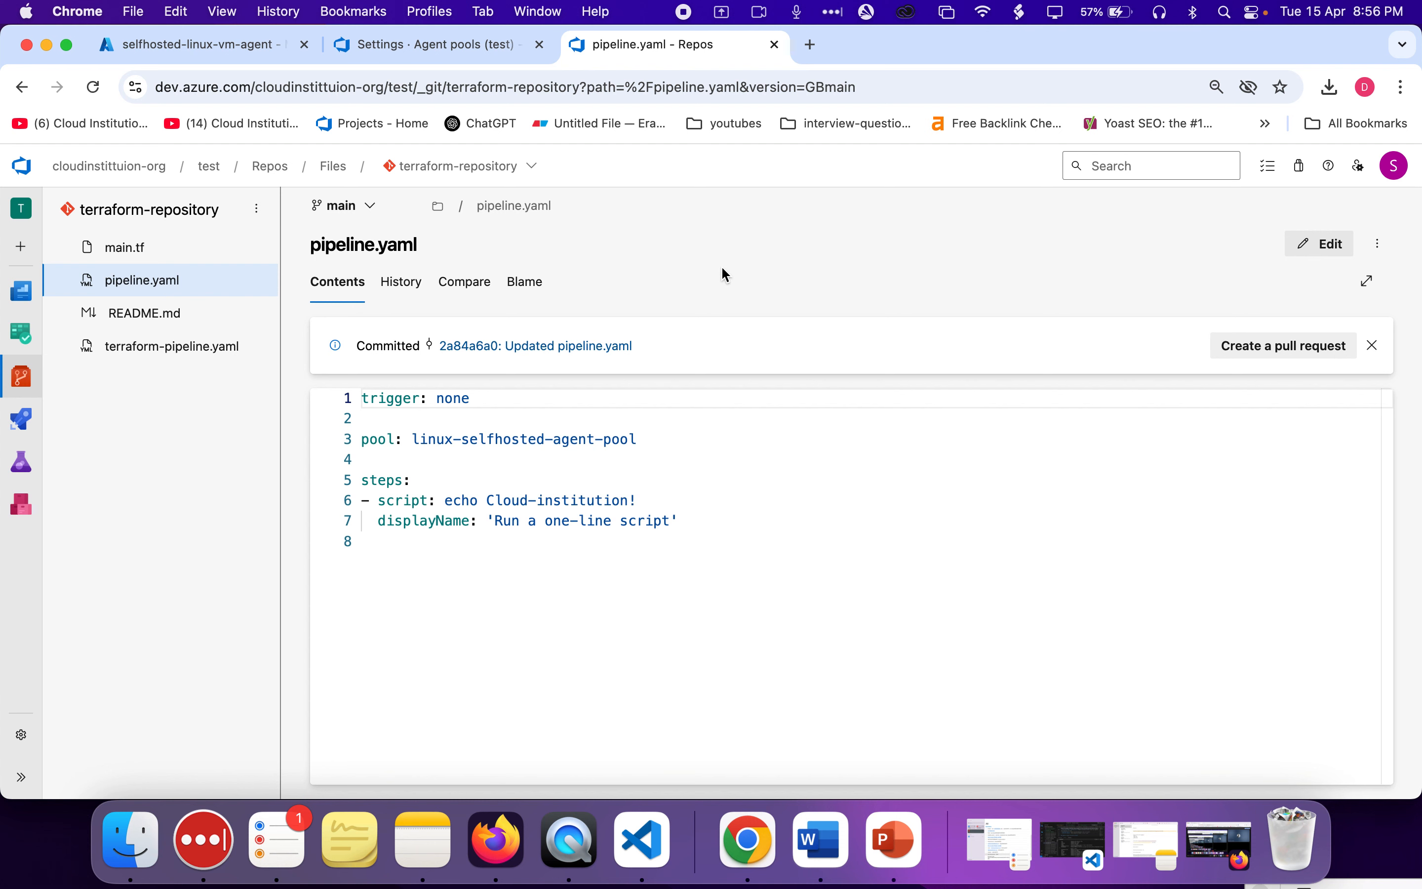
- Open the project's pipelines list and view the available actions for terraform-repository (4)
click(23, 419)
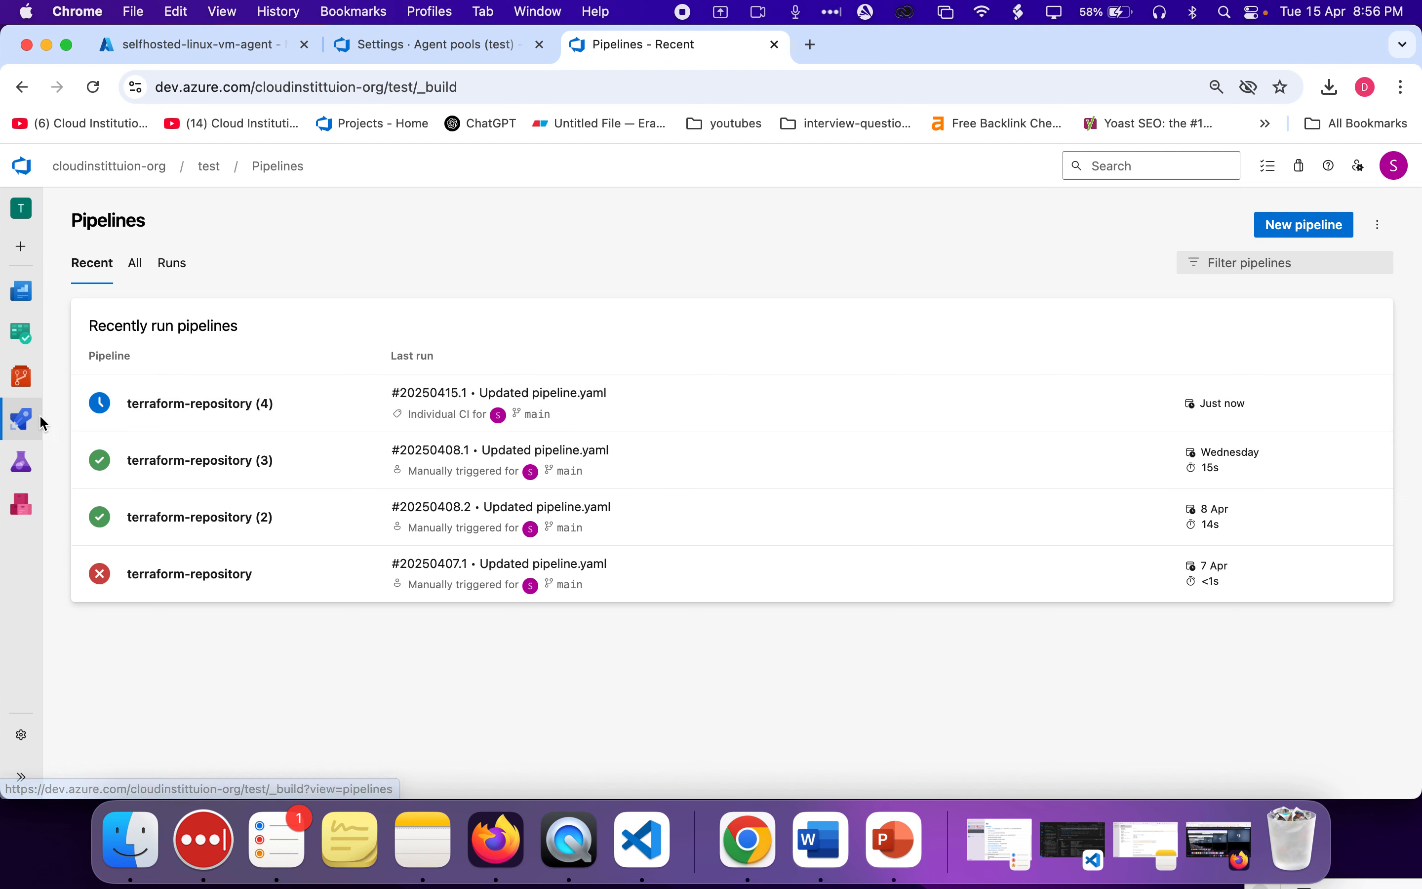
click(34, 371)
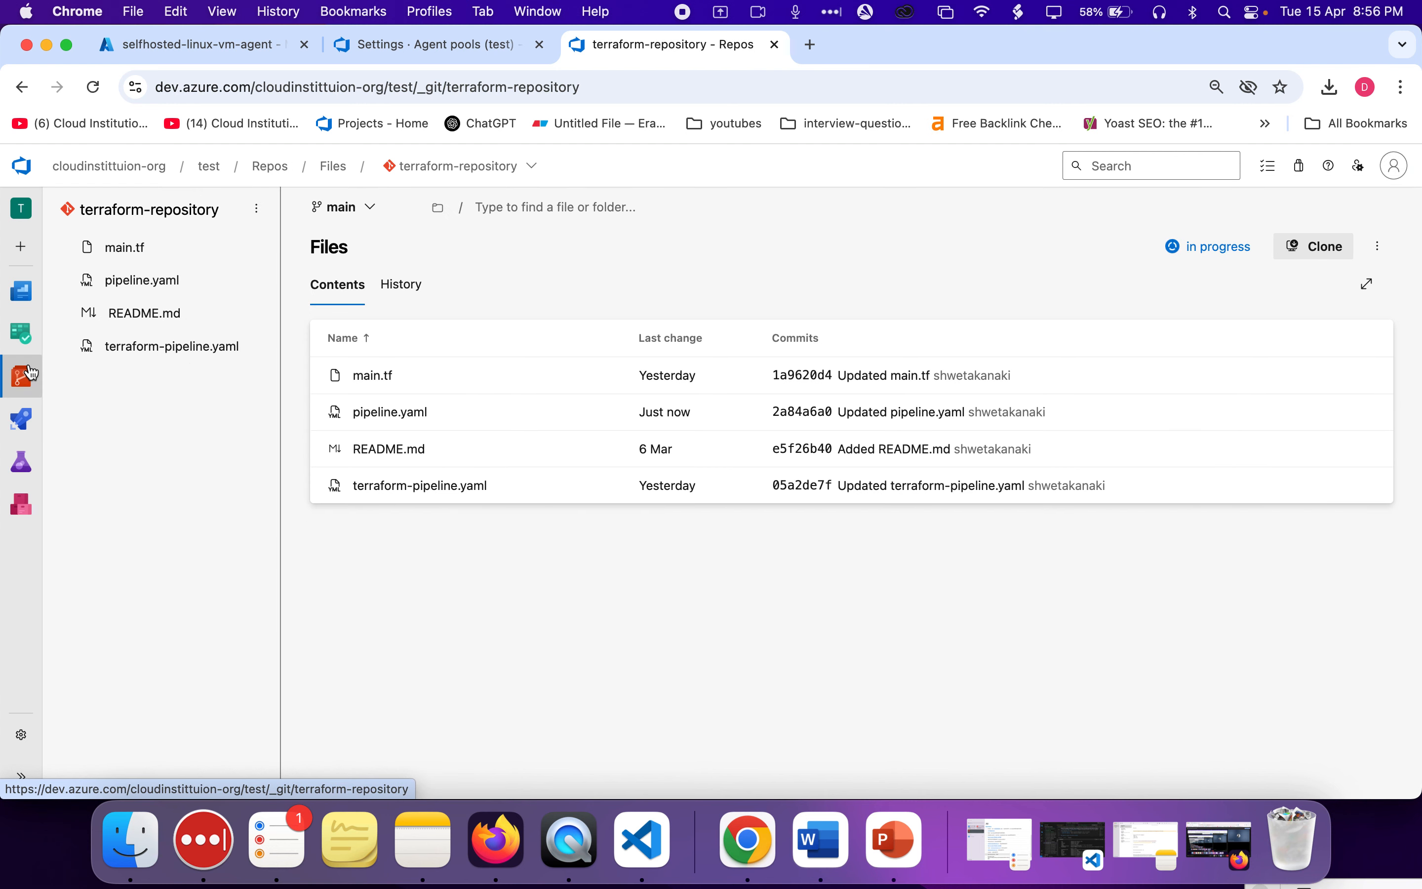
mouse_move(29, 419)
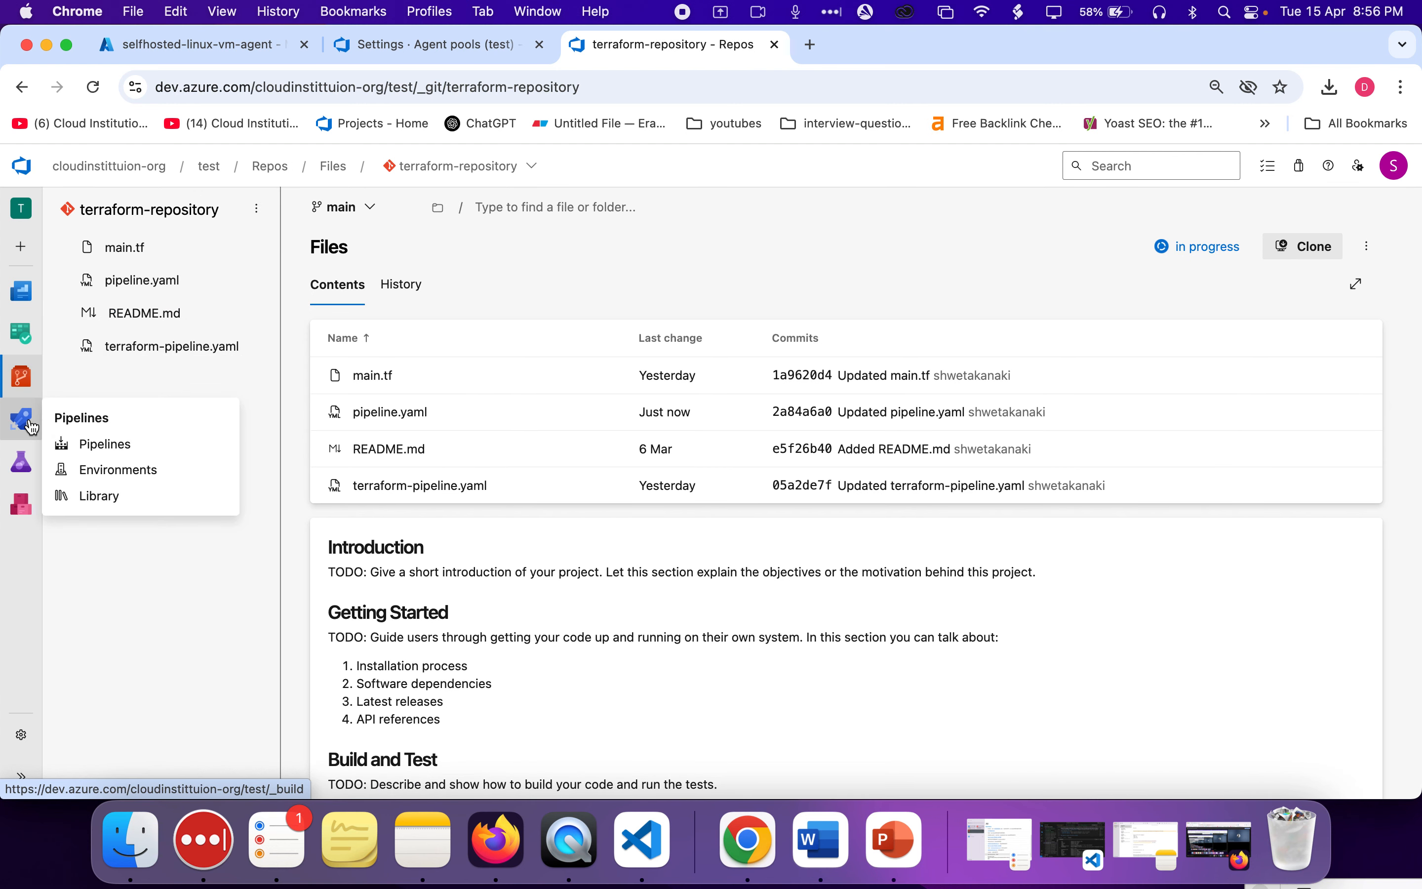
click(88, 447)
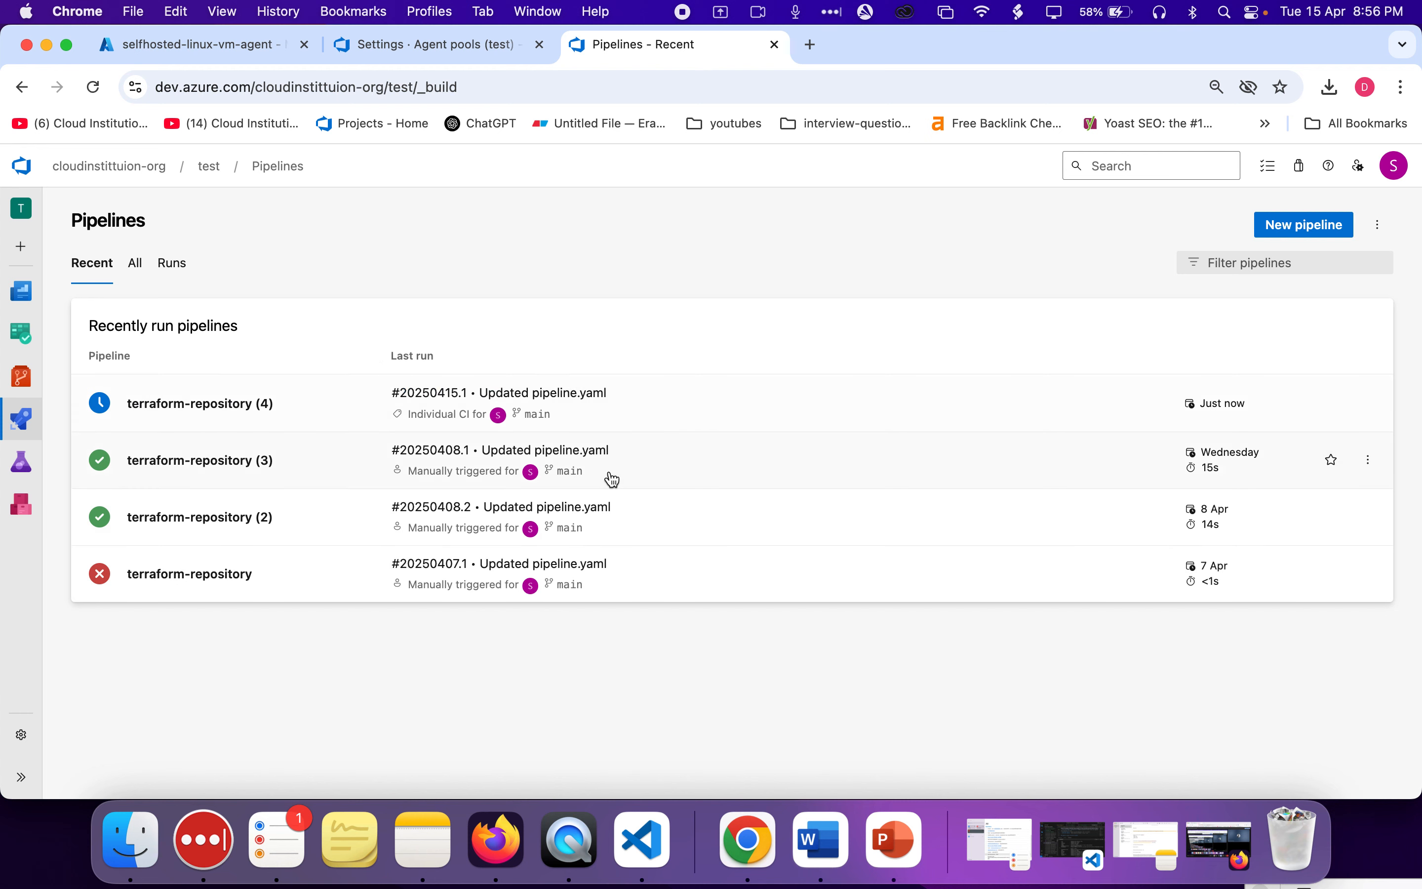
click(1367, 406)
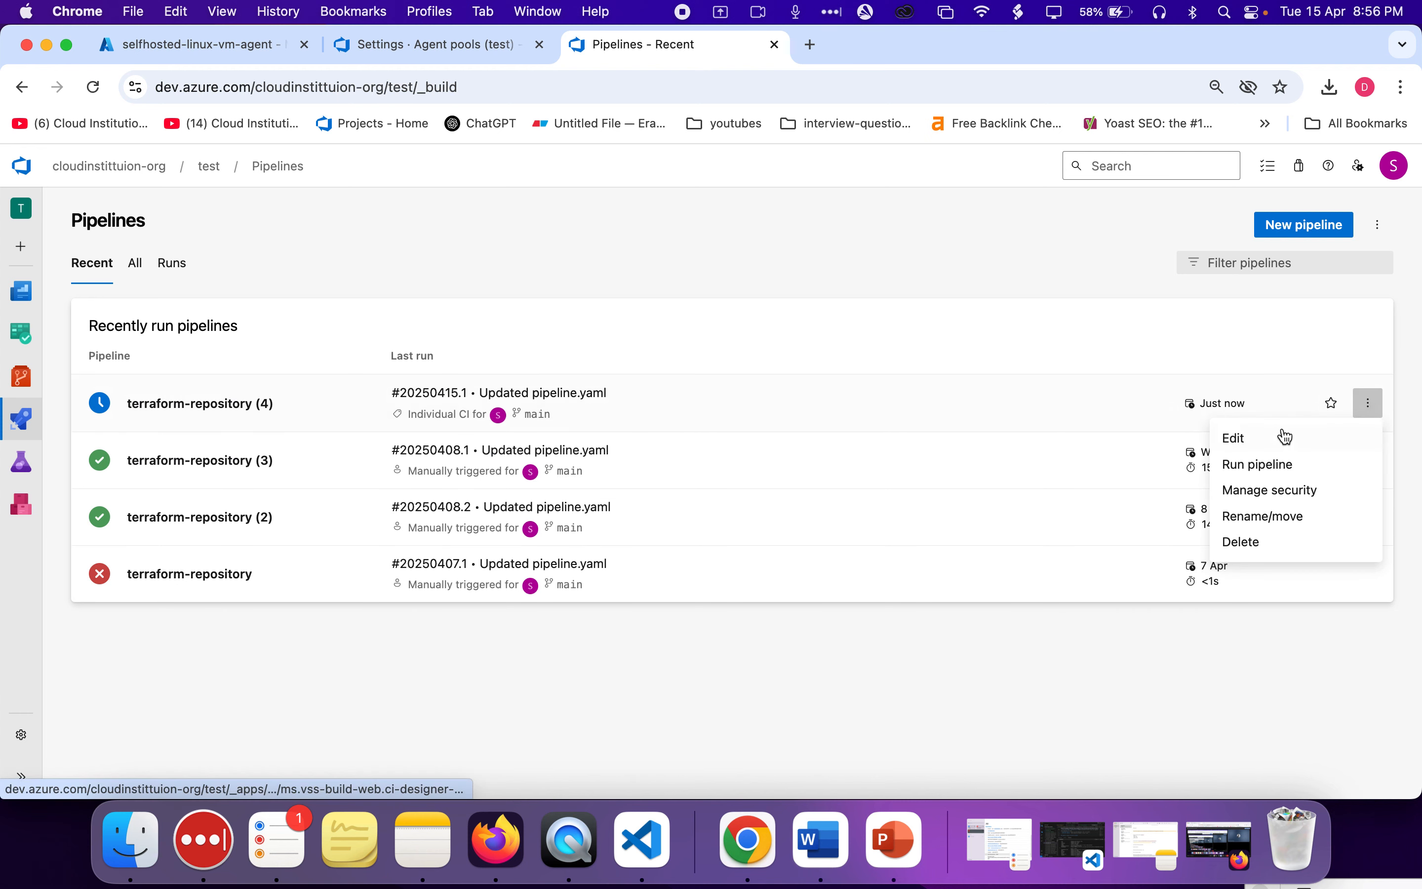
click(966, 257)
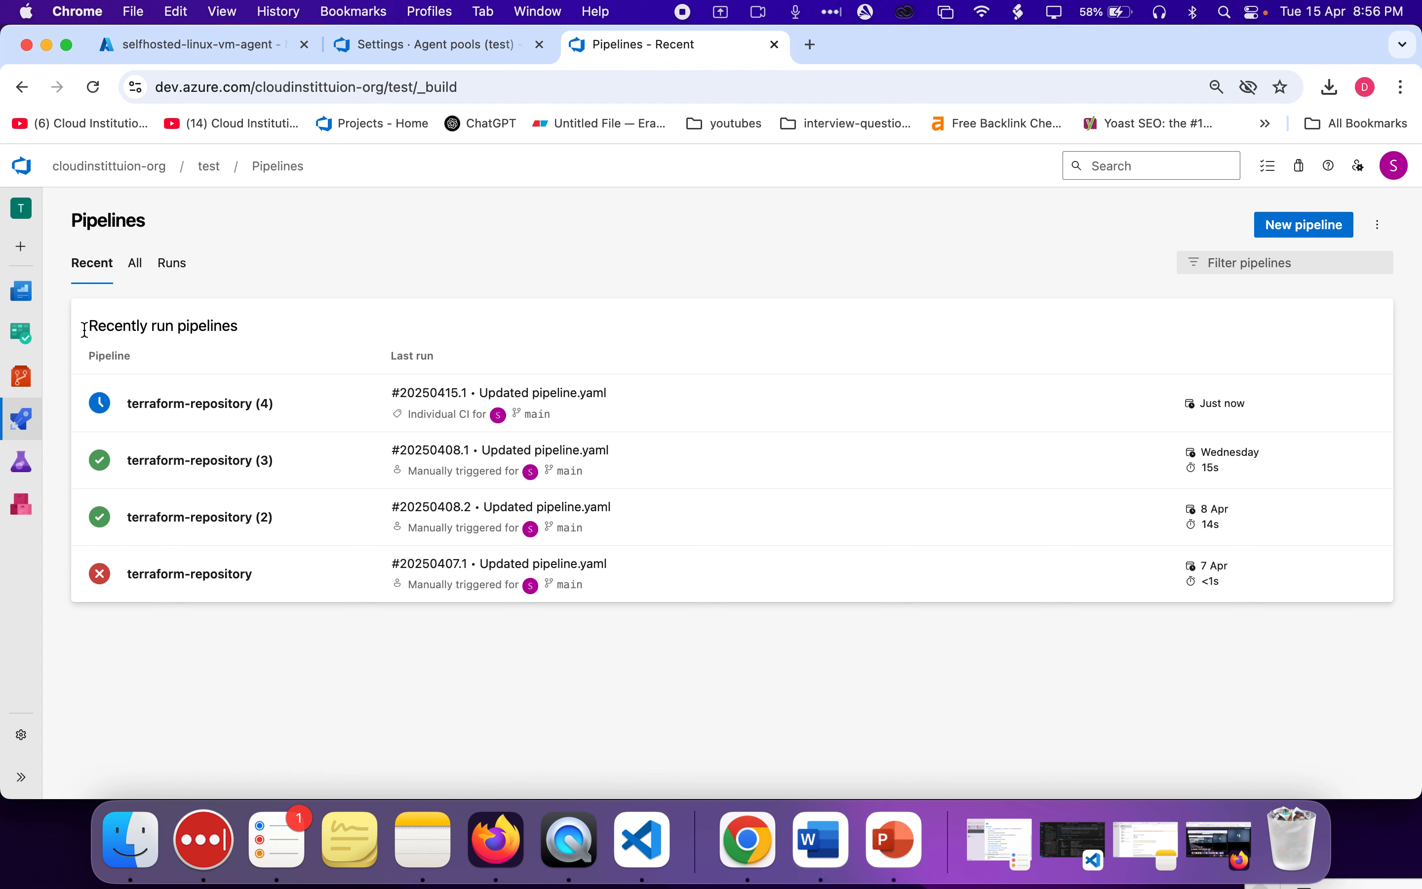
- Open the terraform-repository files in a separate browser tab and view the list of the project's repositories
mouse_move(21, 377)
super+click(86, 400)
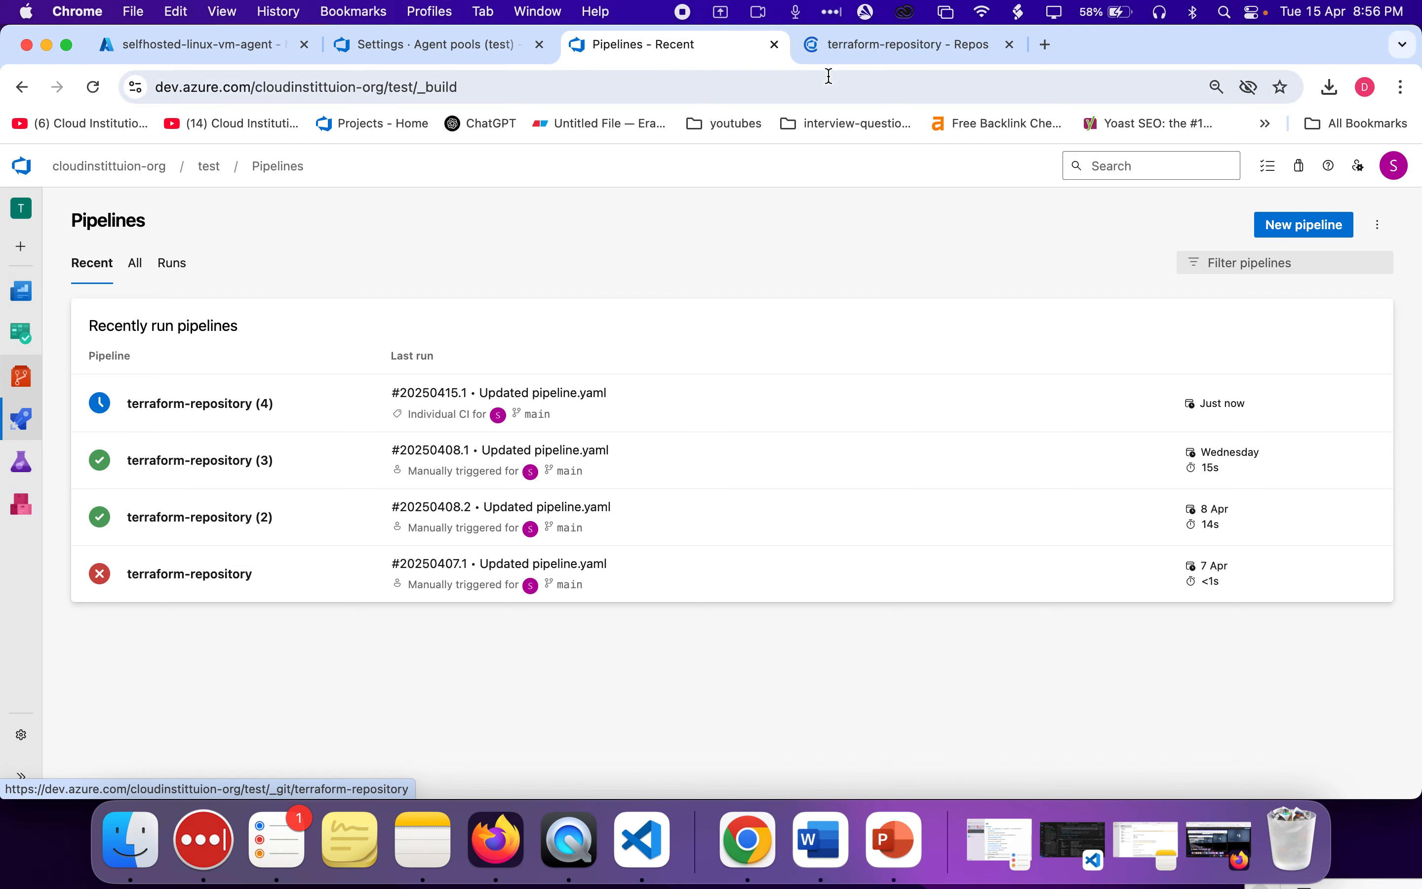
click(848, 49)
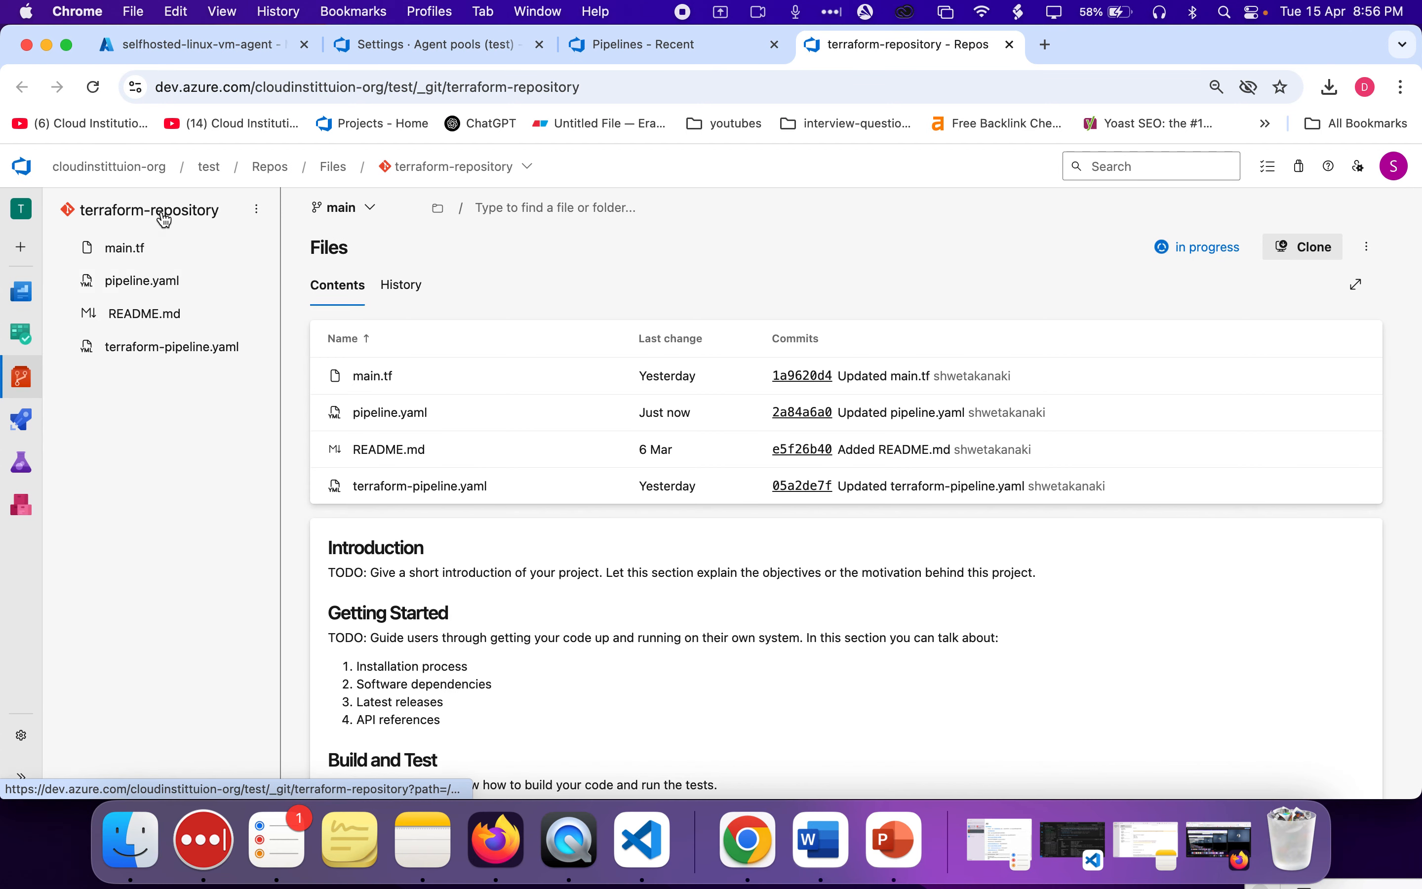
click(515, 166)
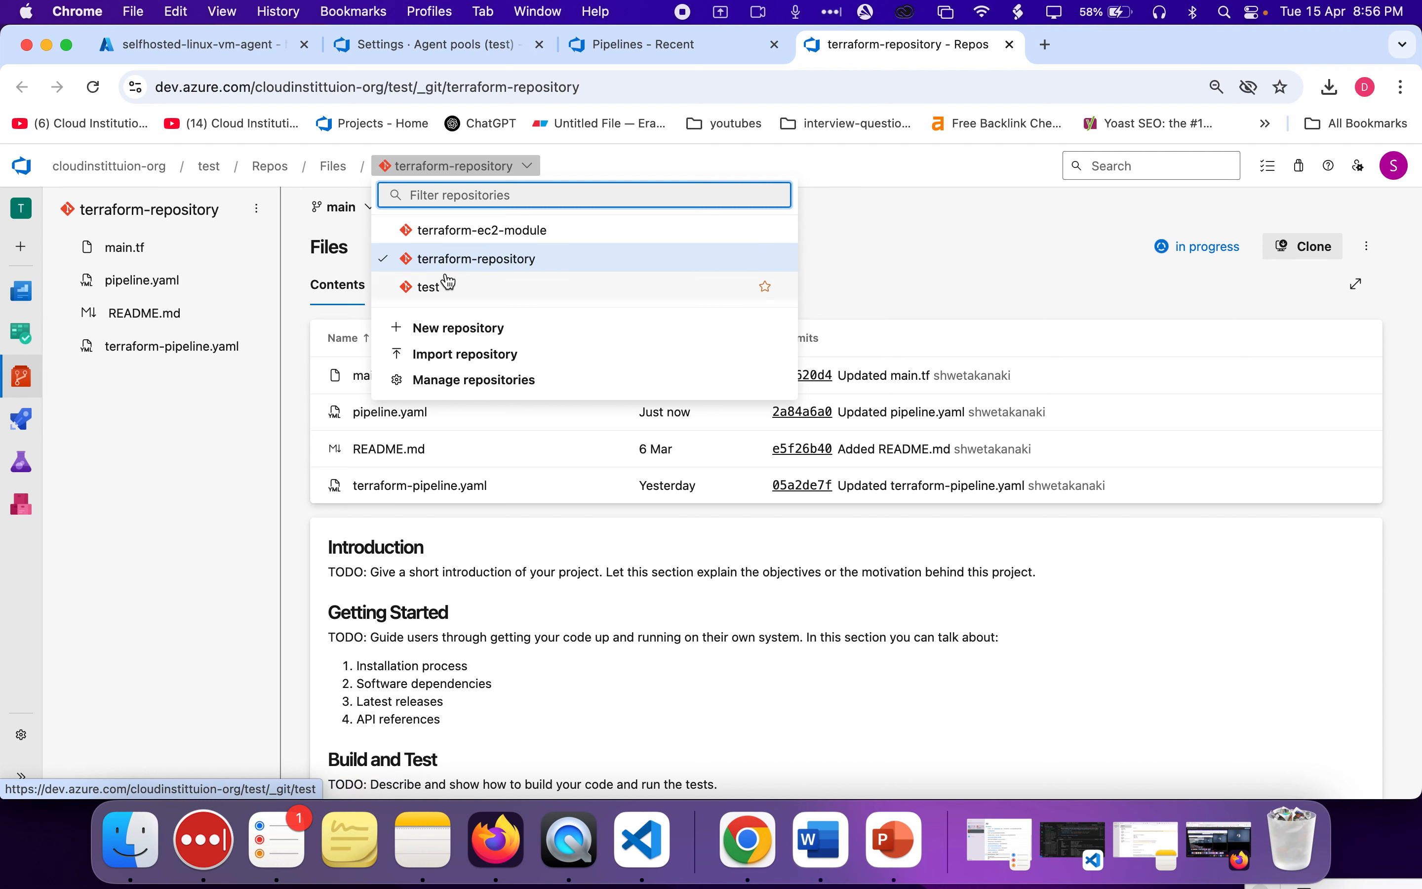
click(893, 253)
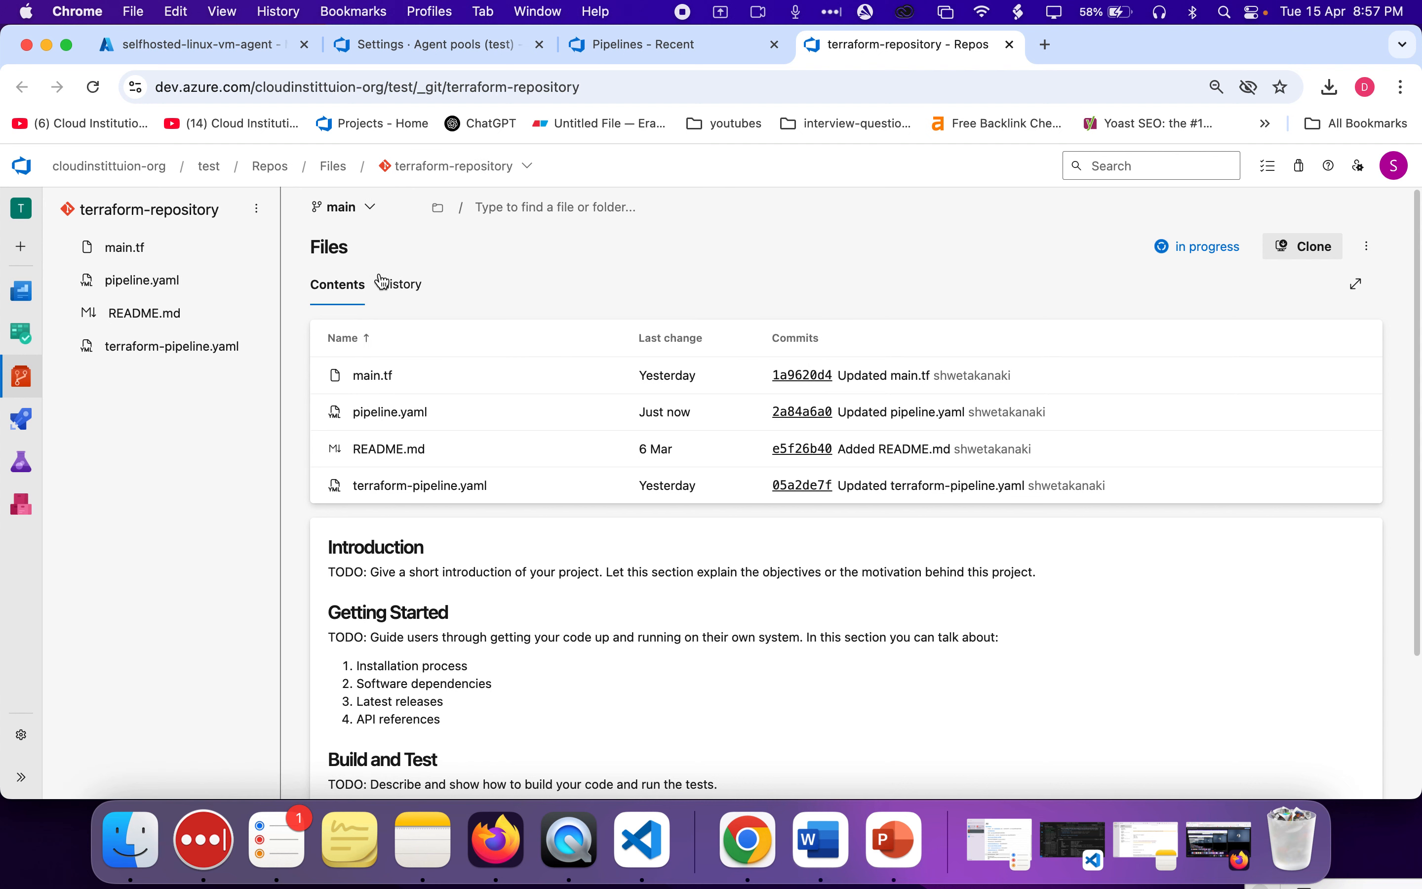
- Start a new pipeline with Azure Repos Git as the code location and select terraform-repository
click(652, 46)
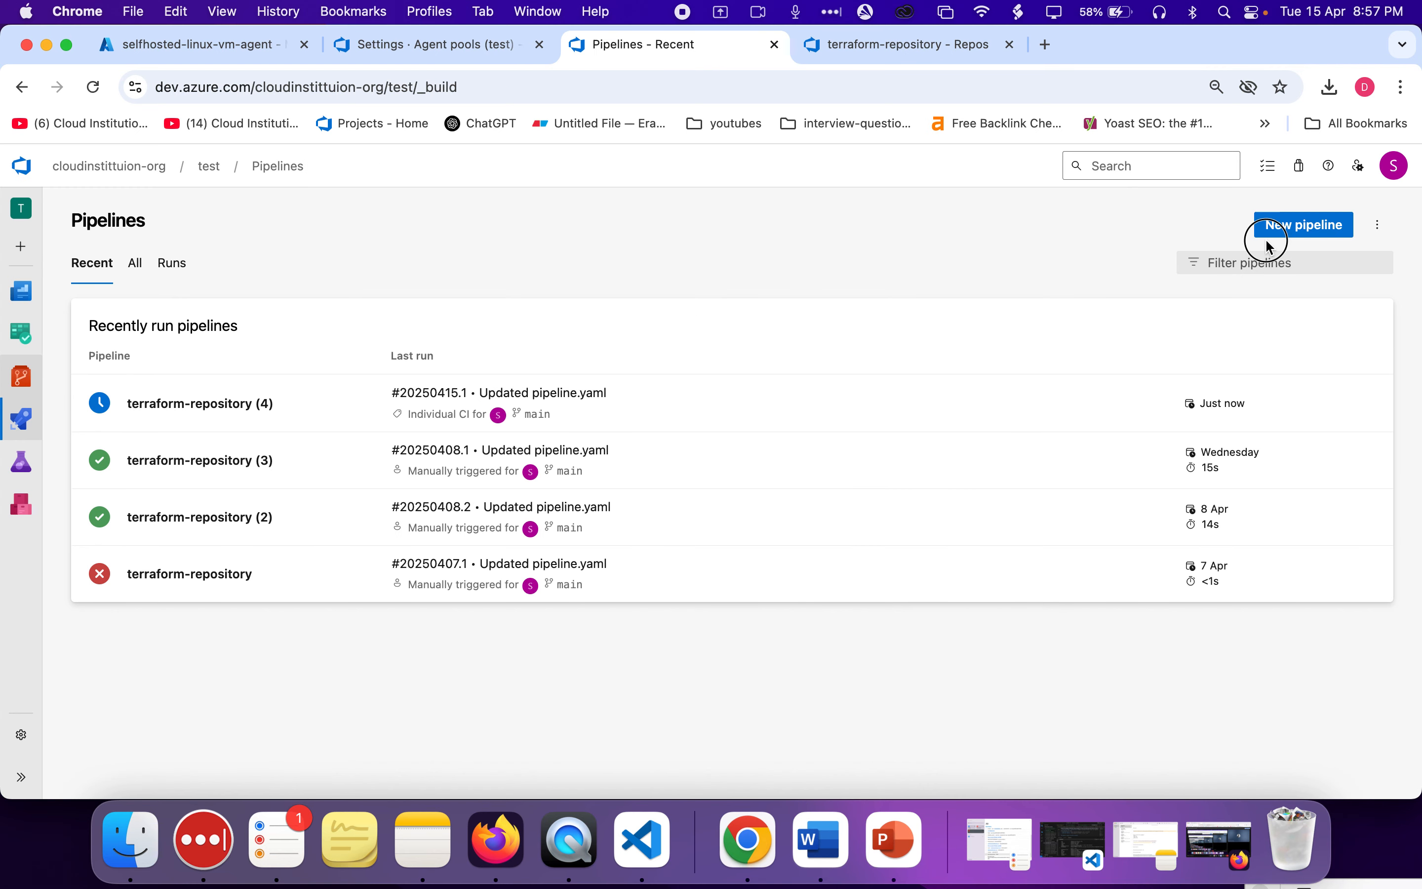
click(1280, 228)
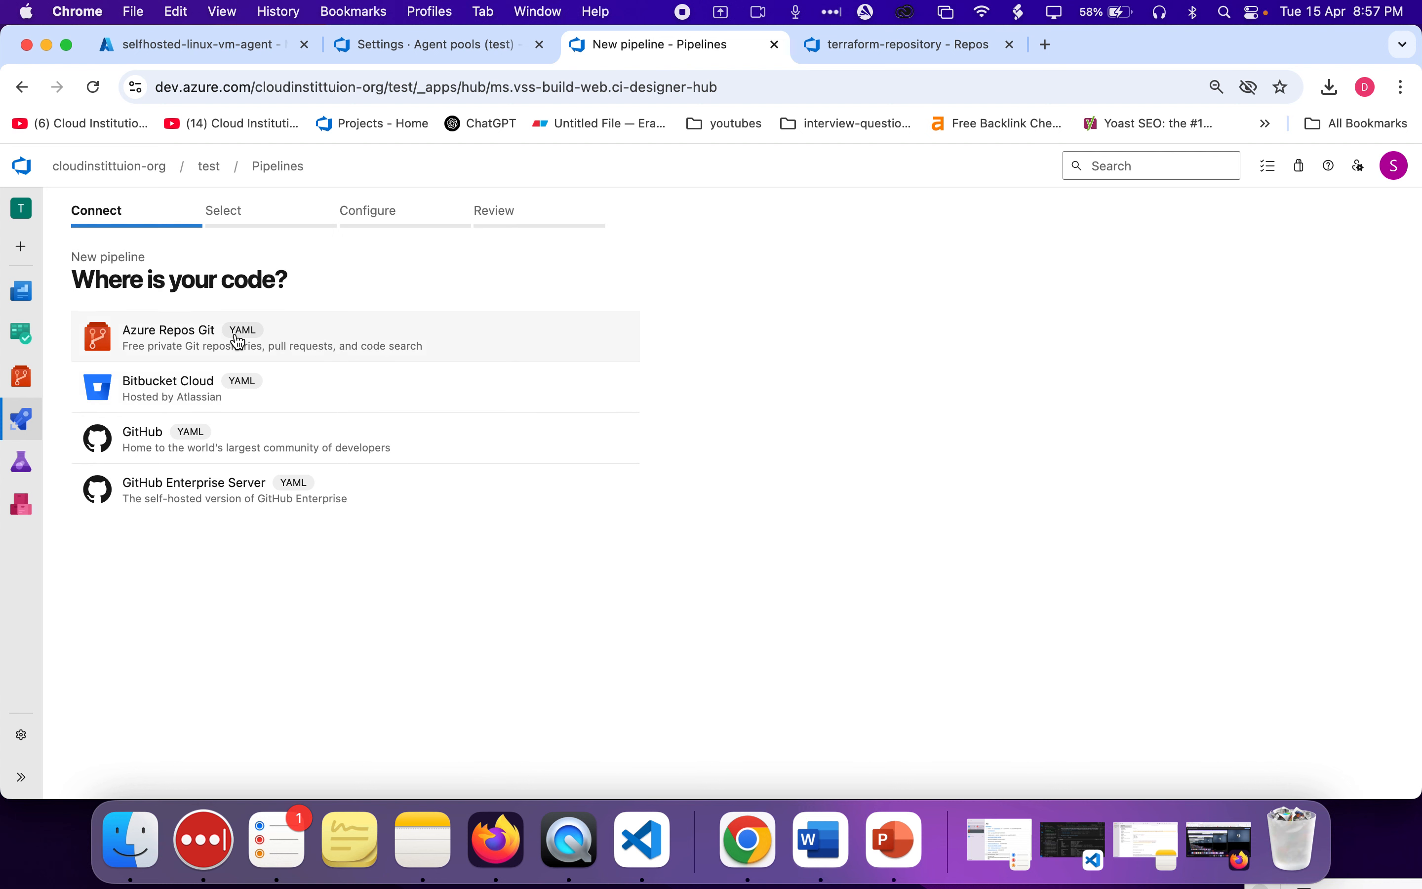
click(139, 349)
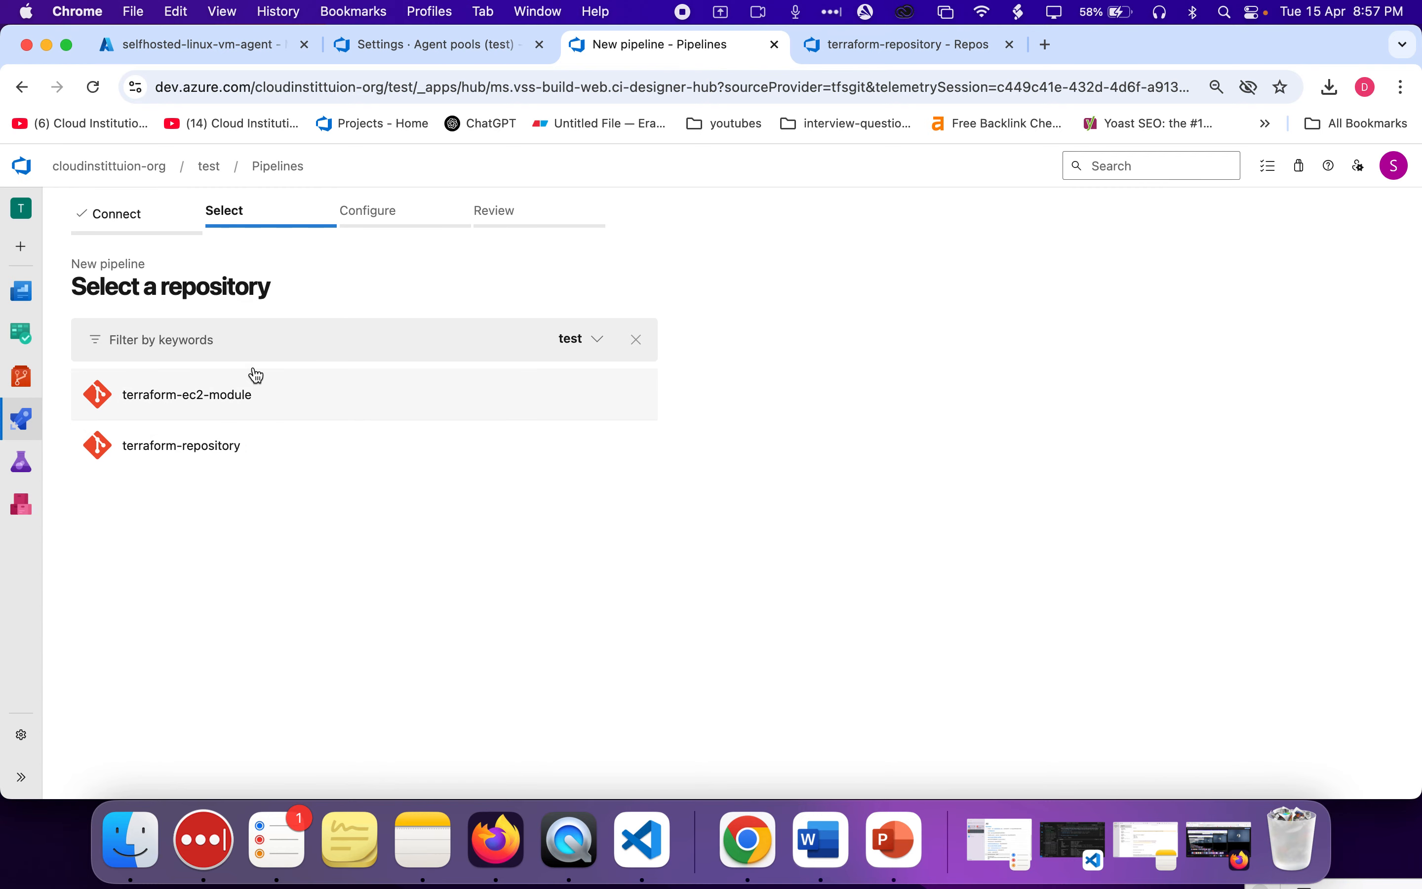
click(467, 45)
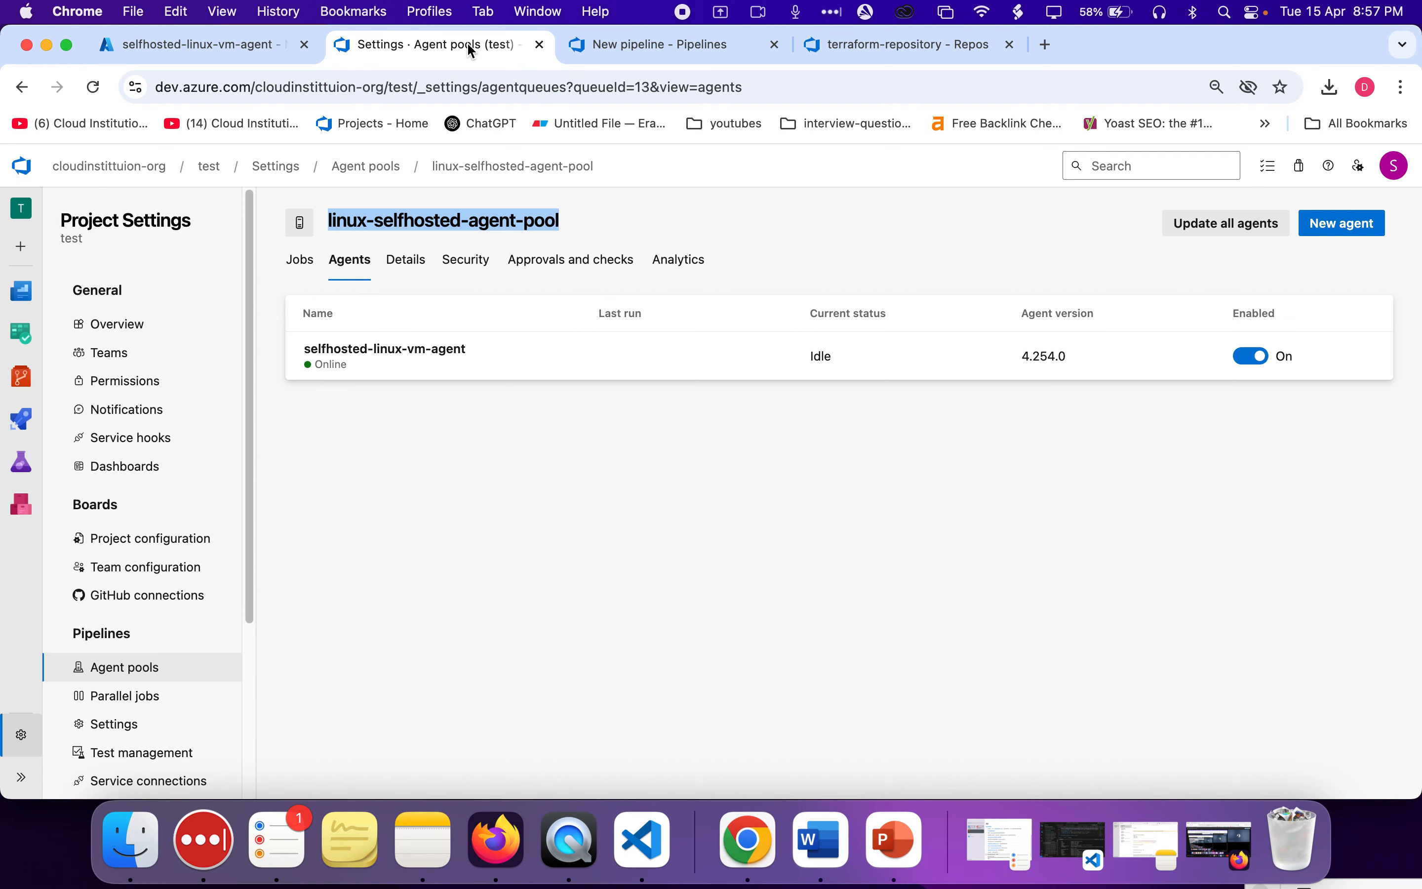
click(617, 47)
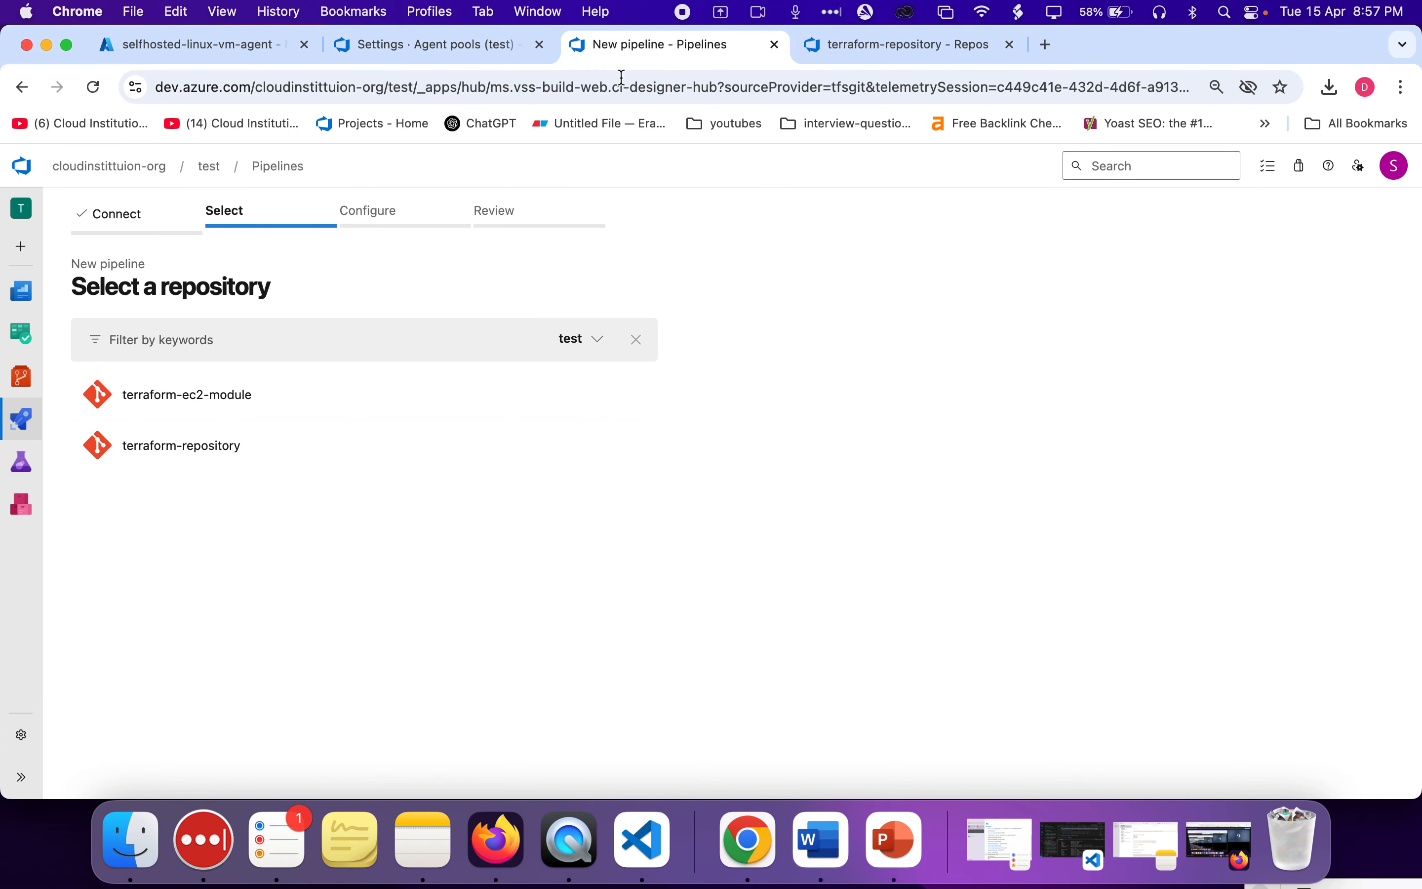
click(409, 46)
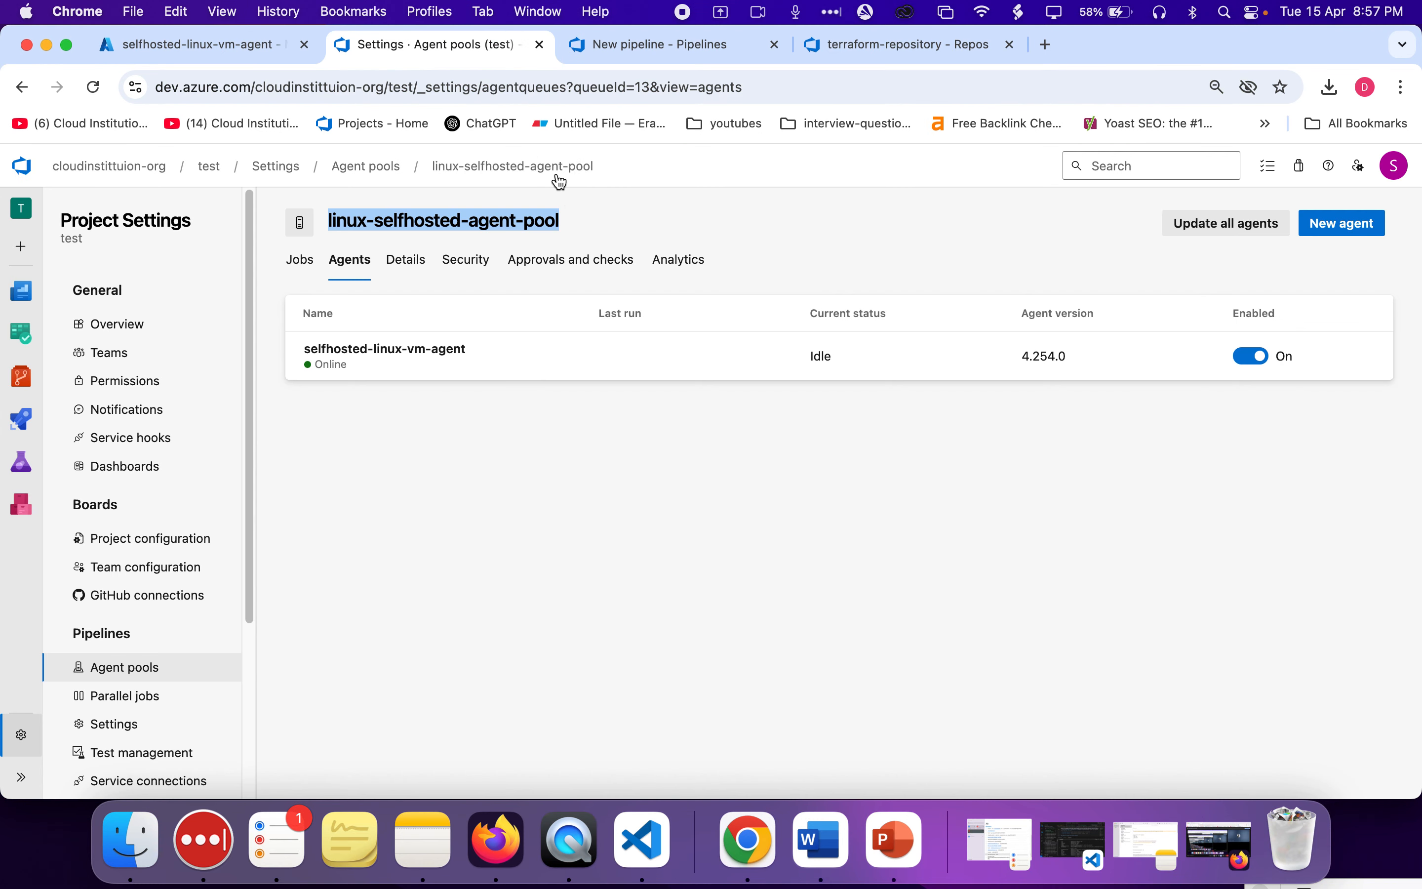
click(637, 58)
click(824, 48)
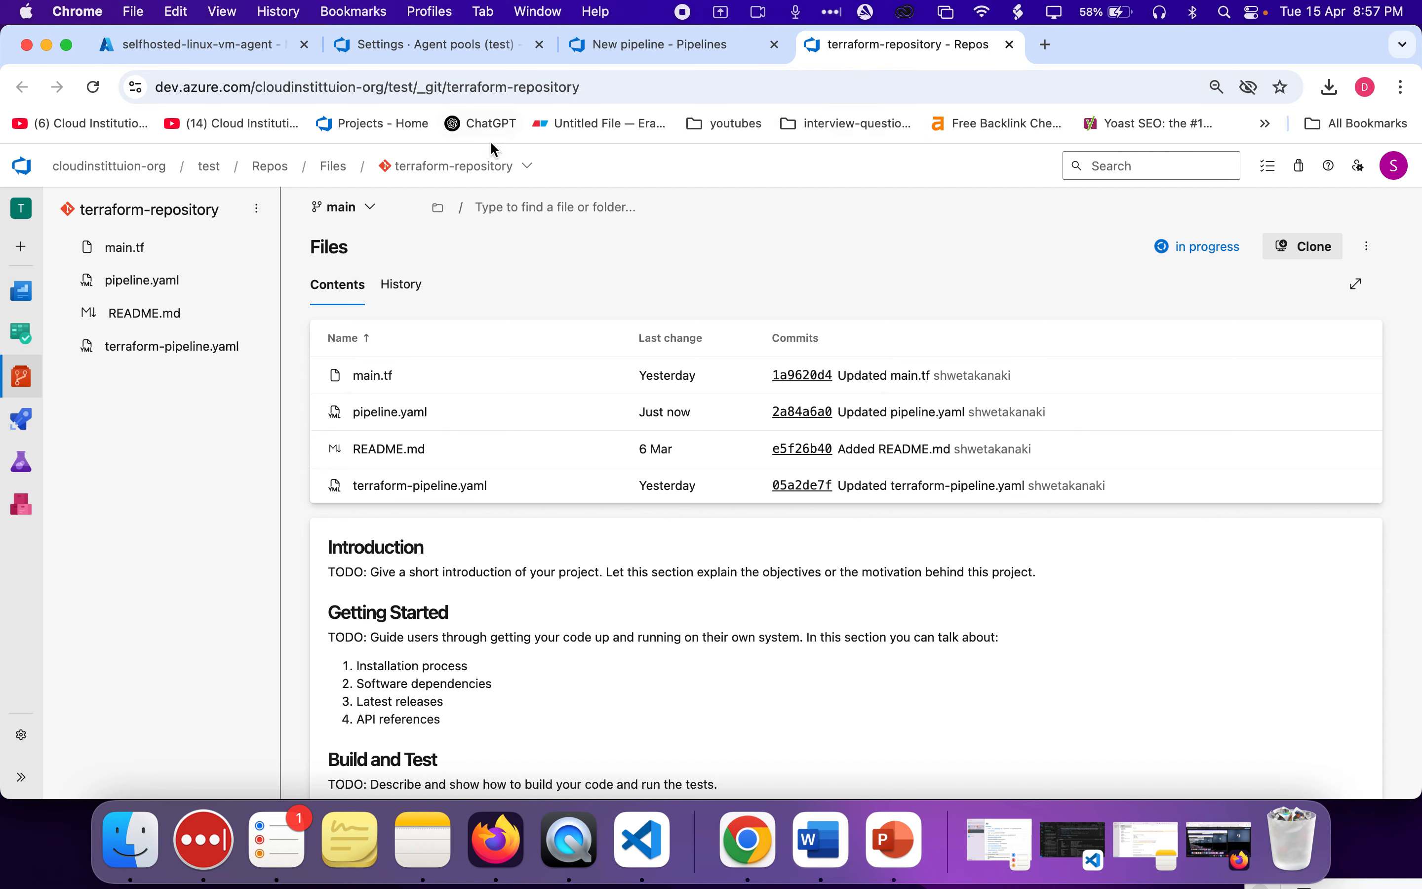
click(663, 54)
click(261, 449)
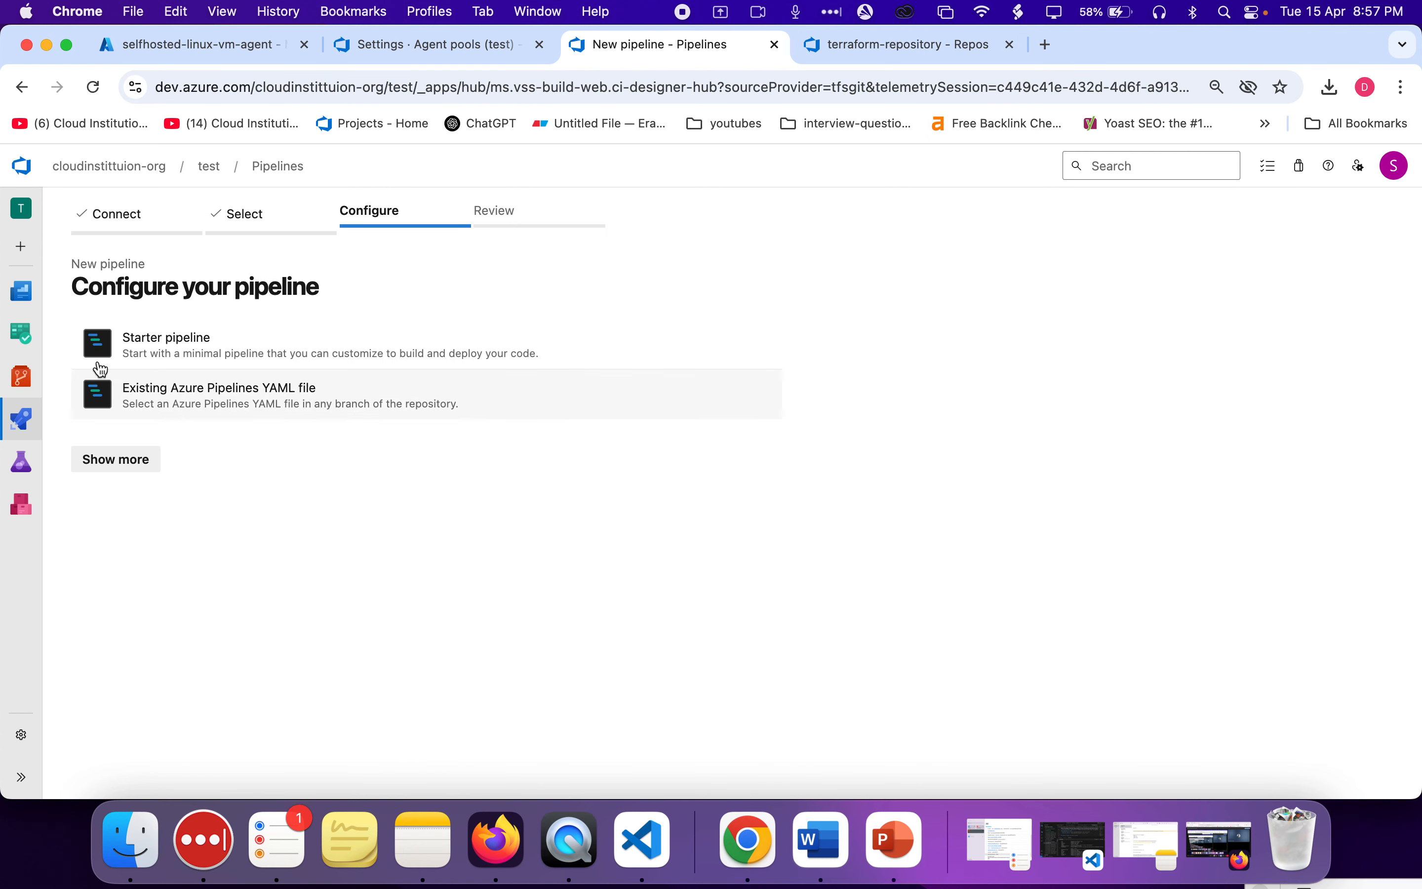
- Choose to configure the new pipeline from an existing Azure Pipelines YAML file
scroll(88, 354, up, 1)
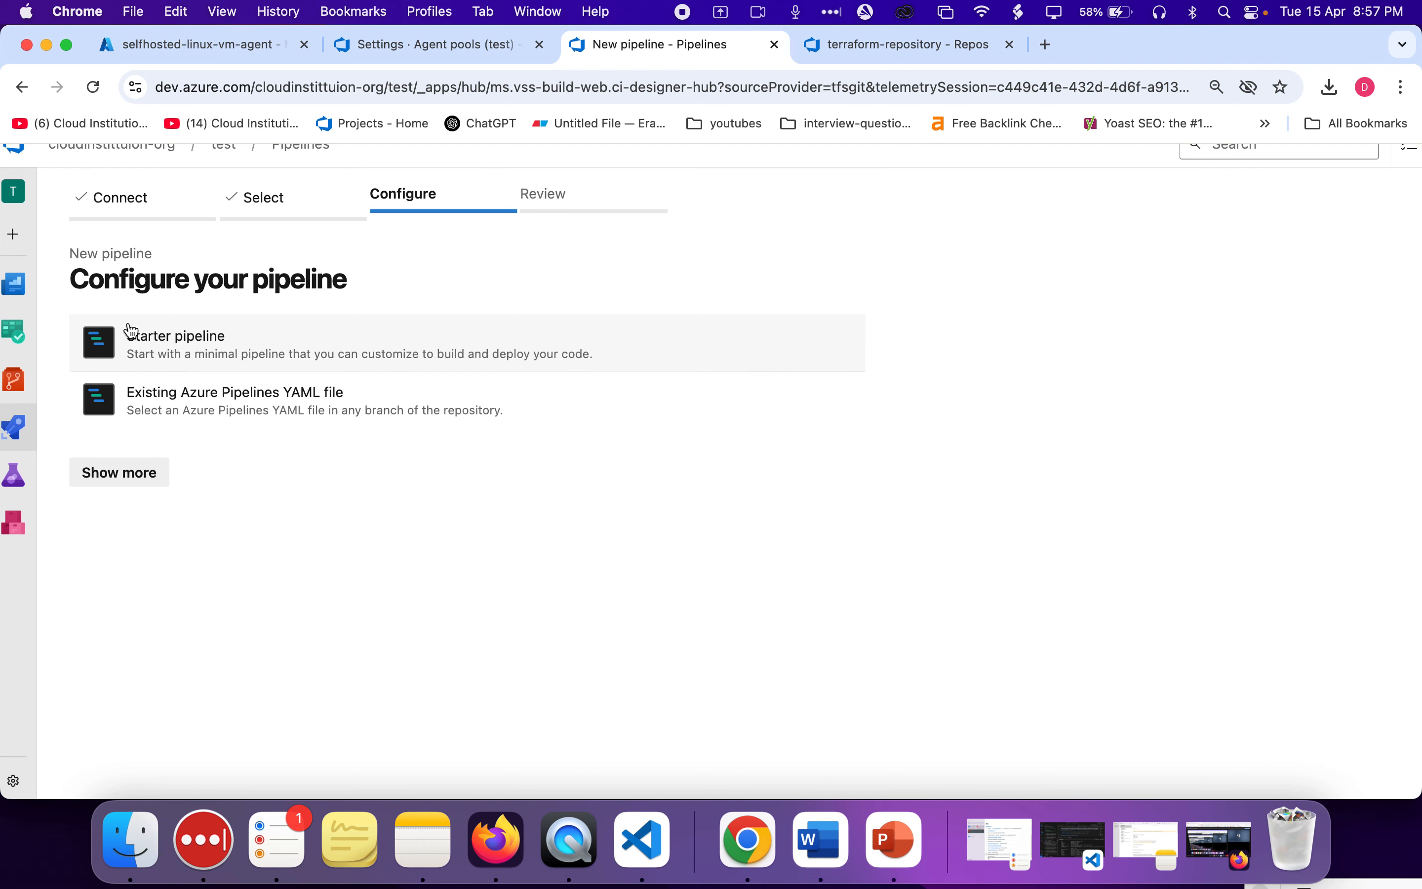
scroll(126, 326, up, 1)
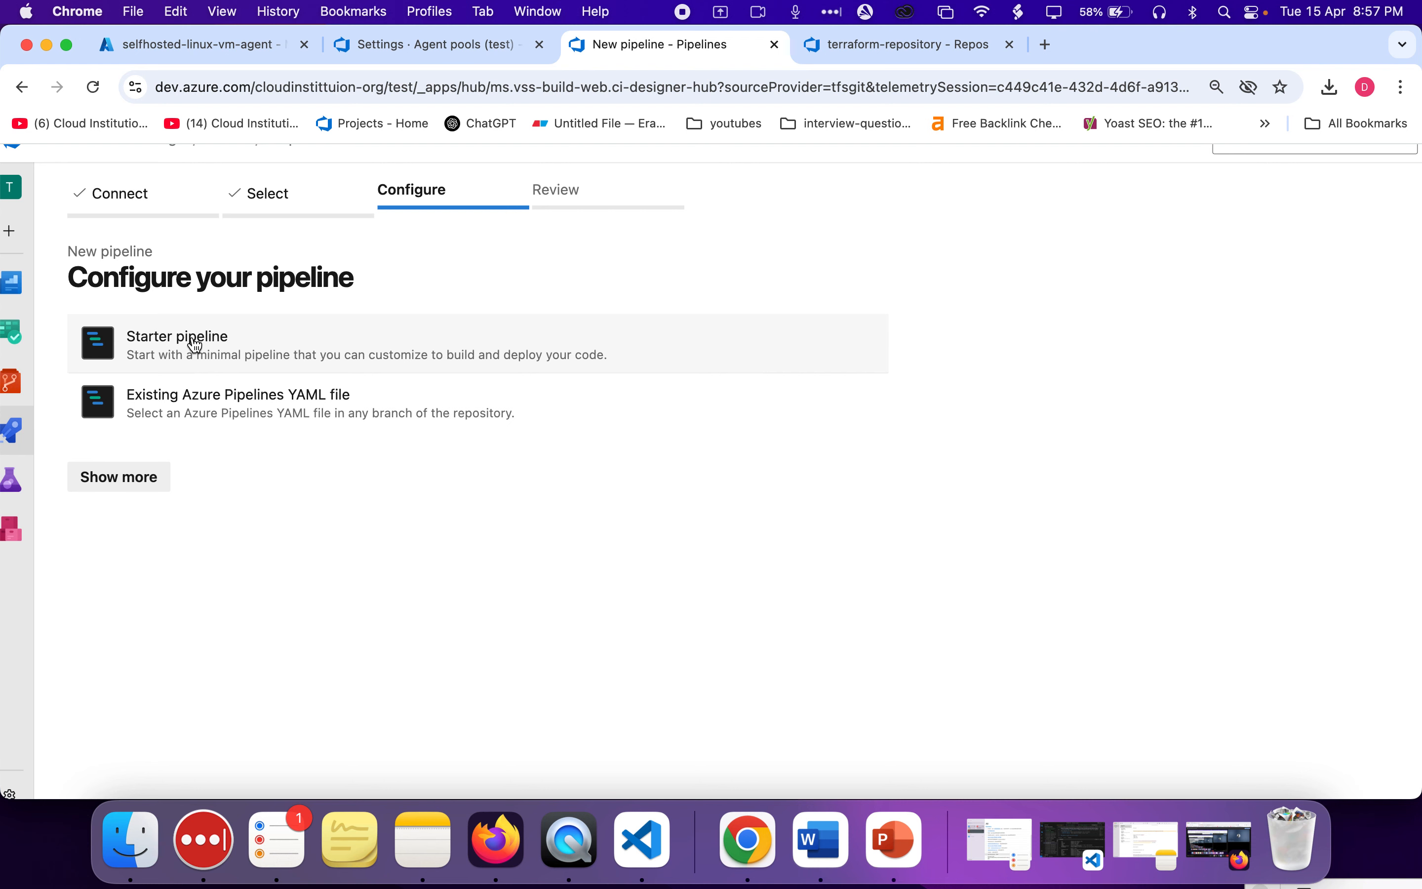
click(223, 407)
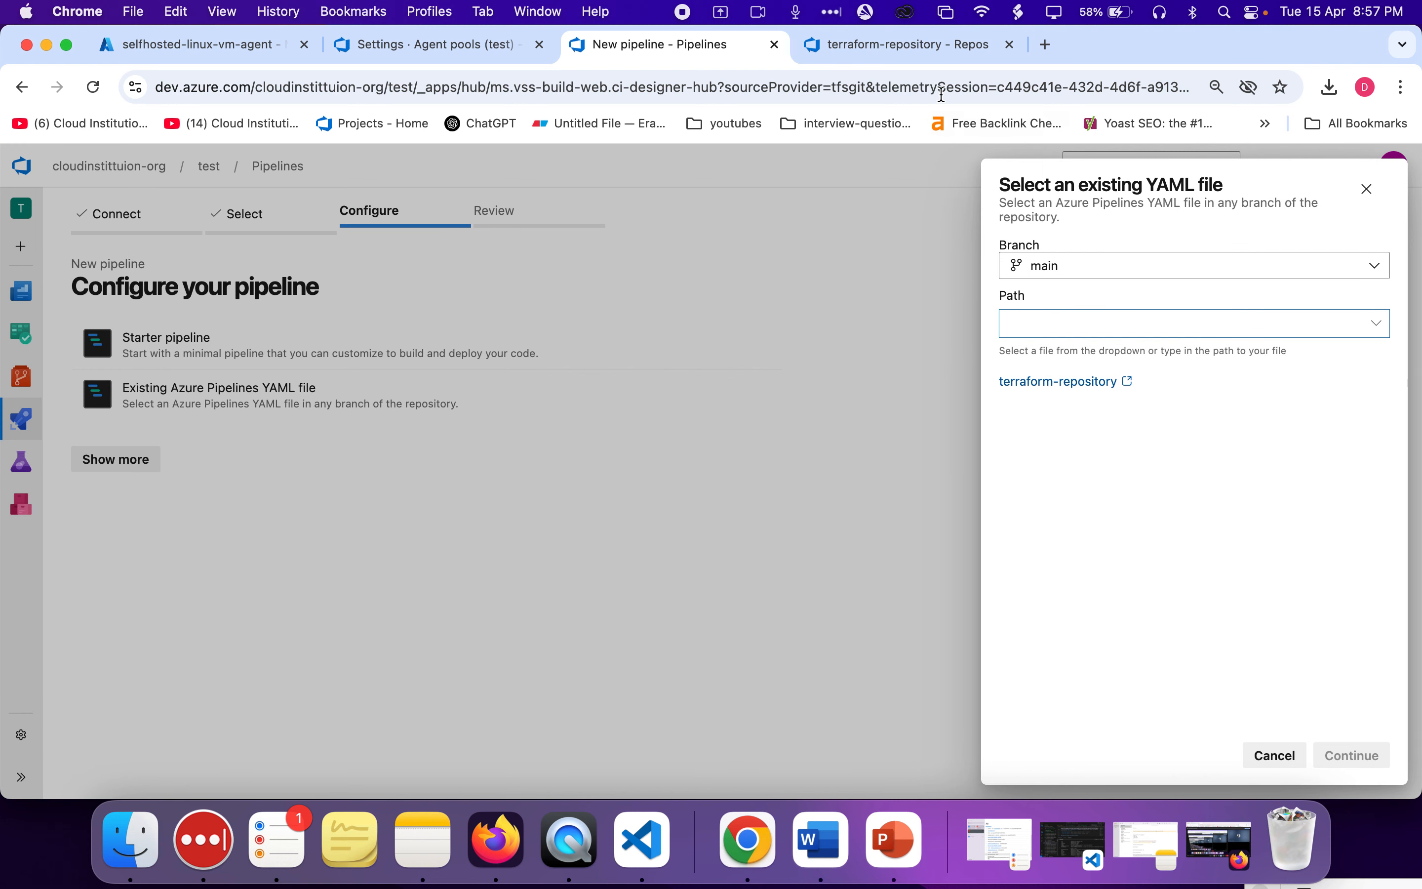
- Review the contents of pipeline.yaml in the repository, then return to the new pipeline setup
click(894, 57)
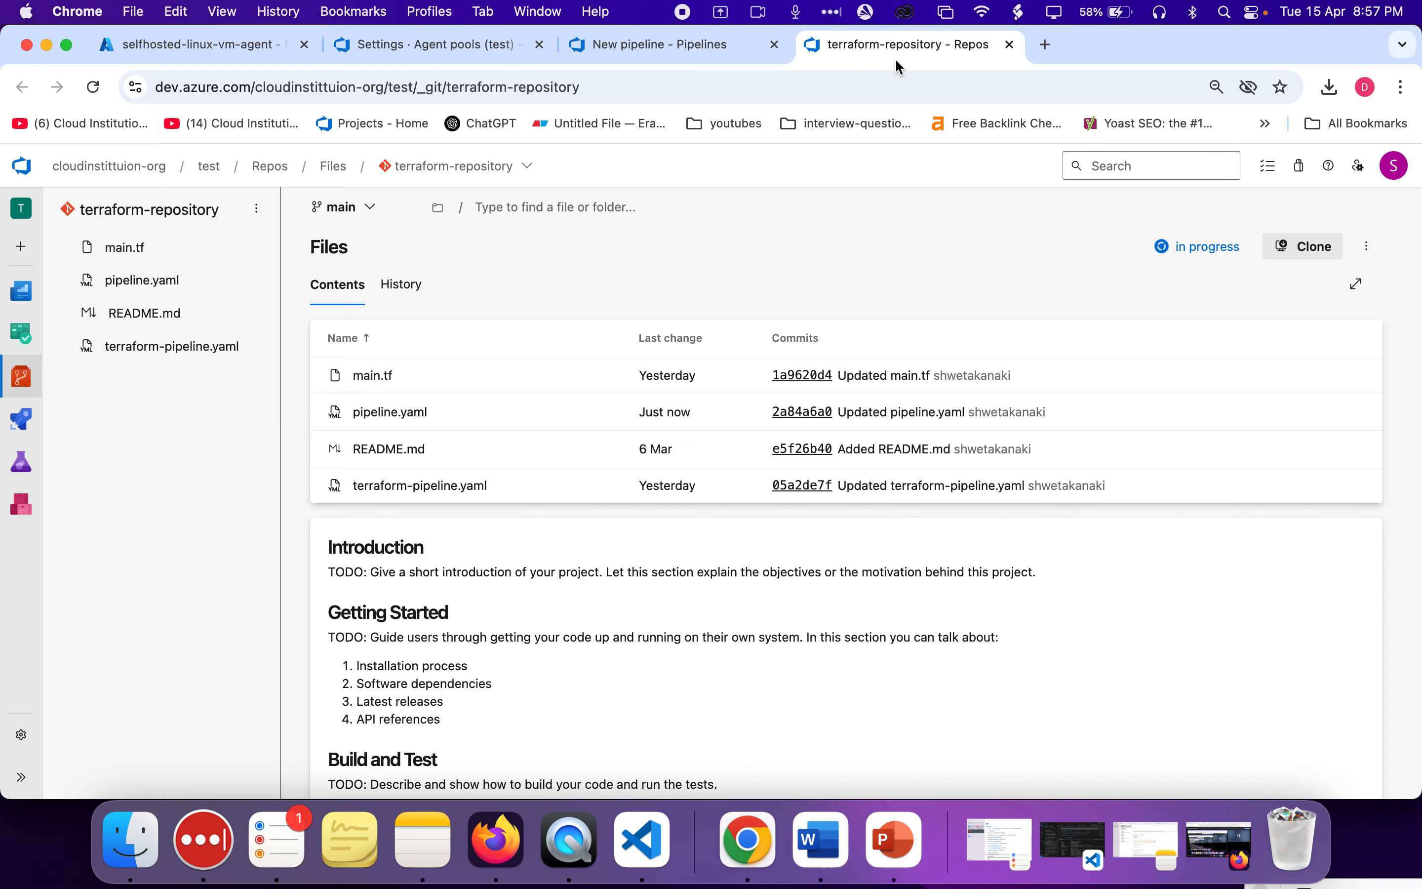
click(139, 287)
drag(676, 424, 347, 315)
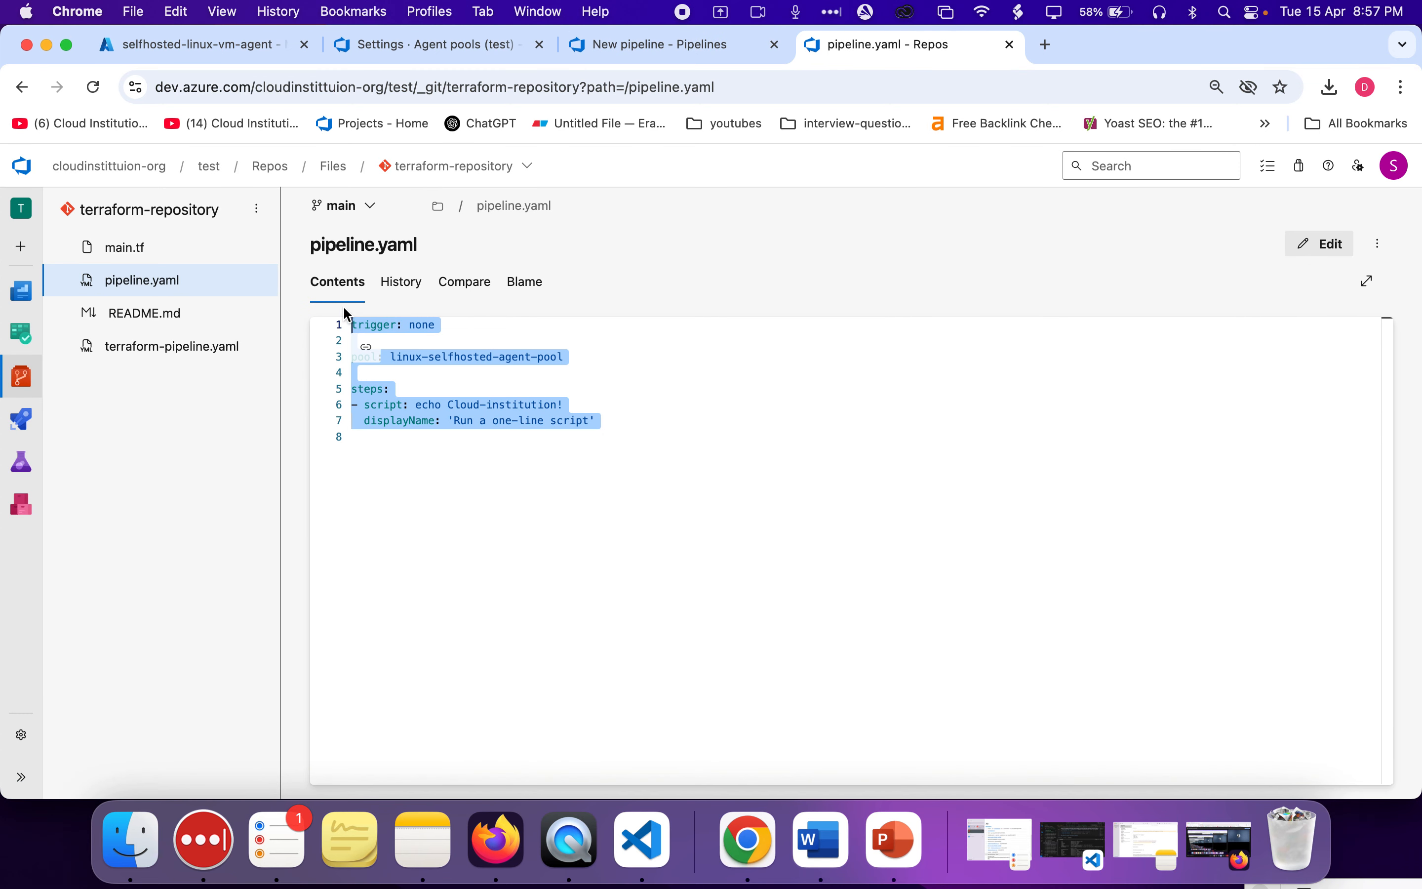
click(393, 327)
key(super+a)
click(473, 410)
click(622, 47)
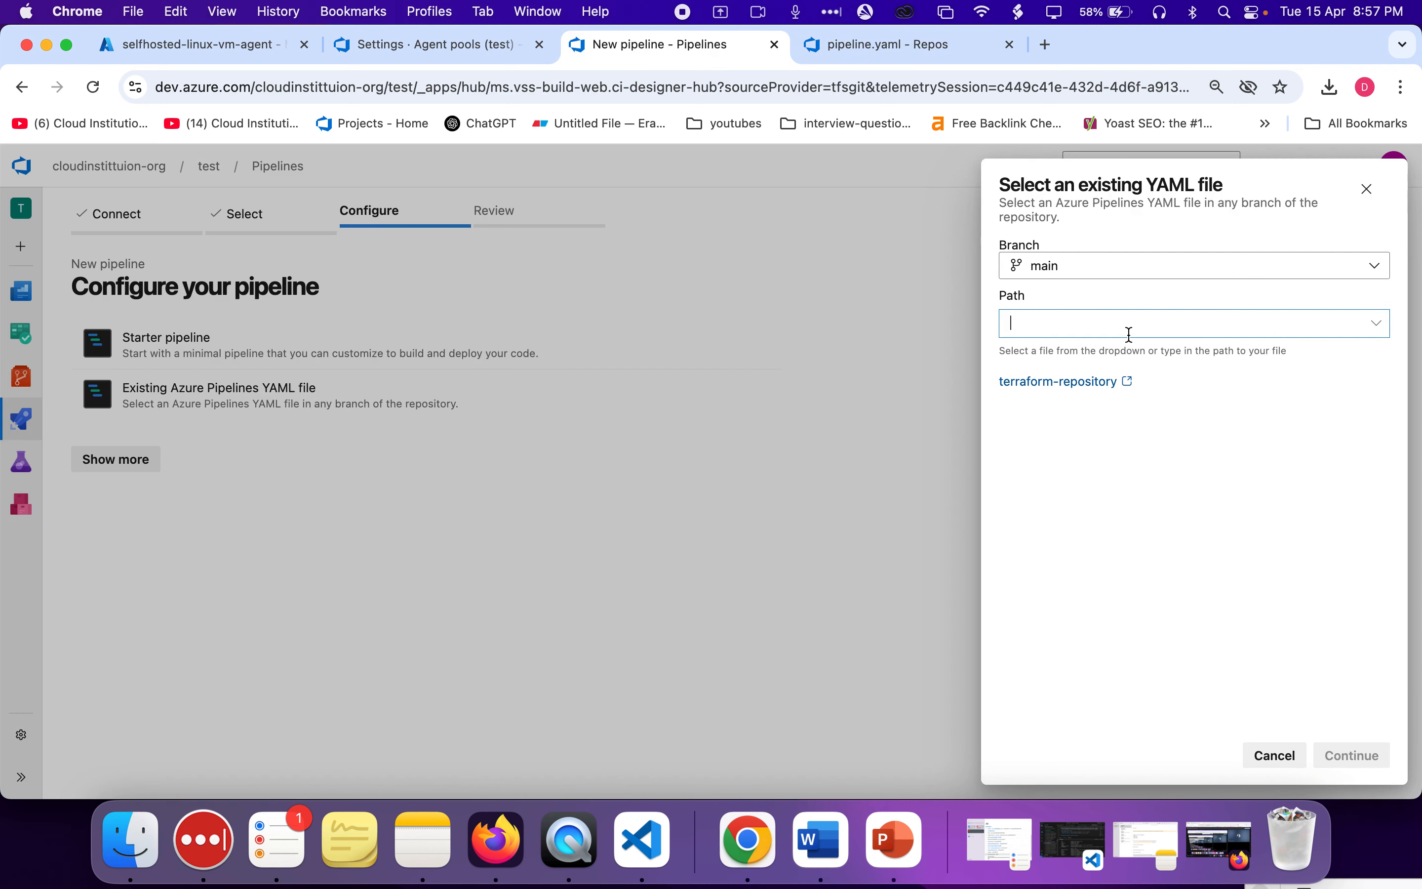
- Set the existing YAML file's path to /pipeline.yaml and continue to the pipeline review
click(1370, 329)
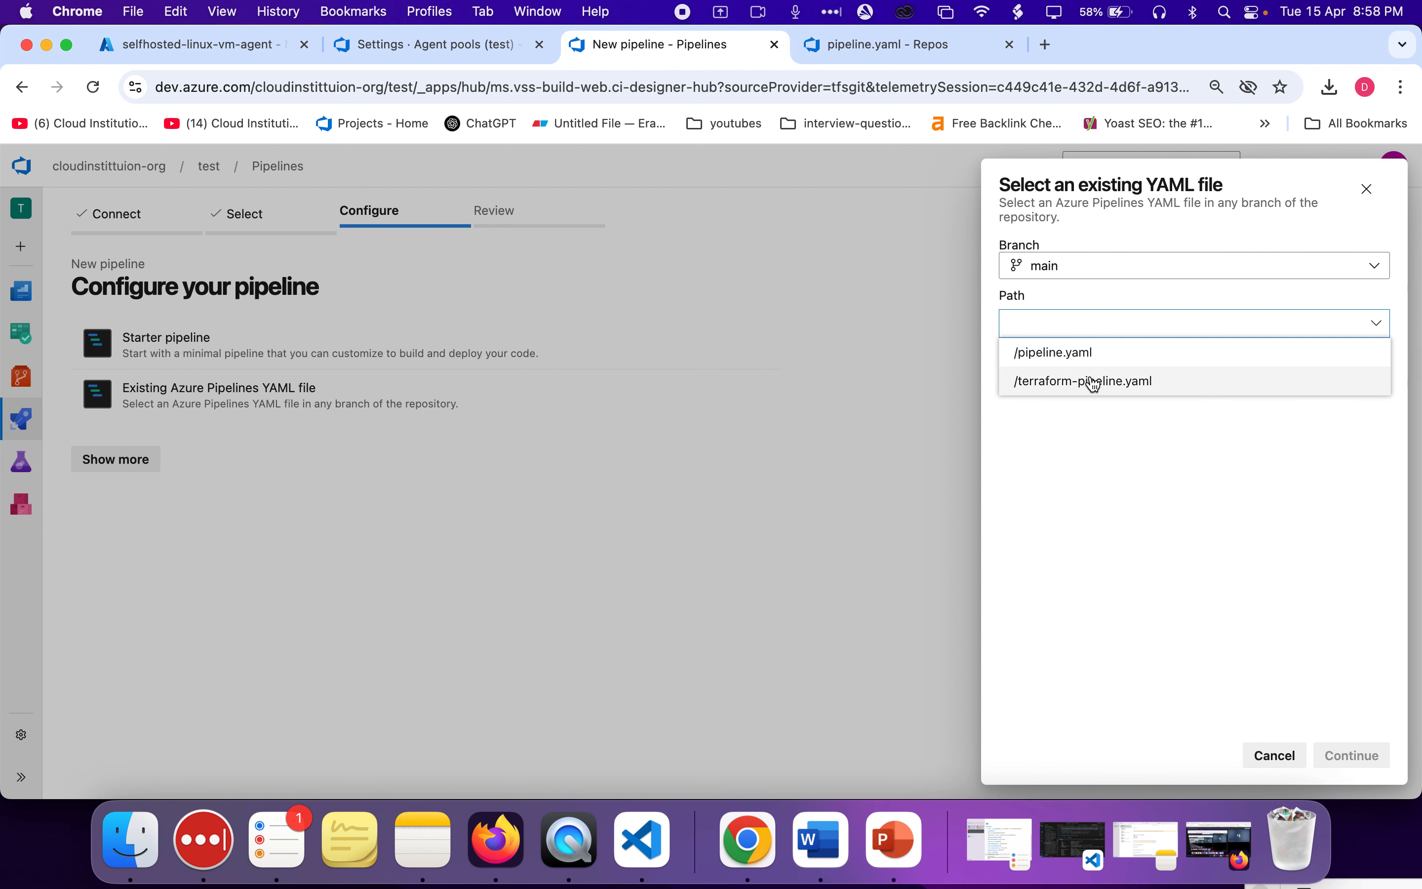
click(431, 47)
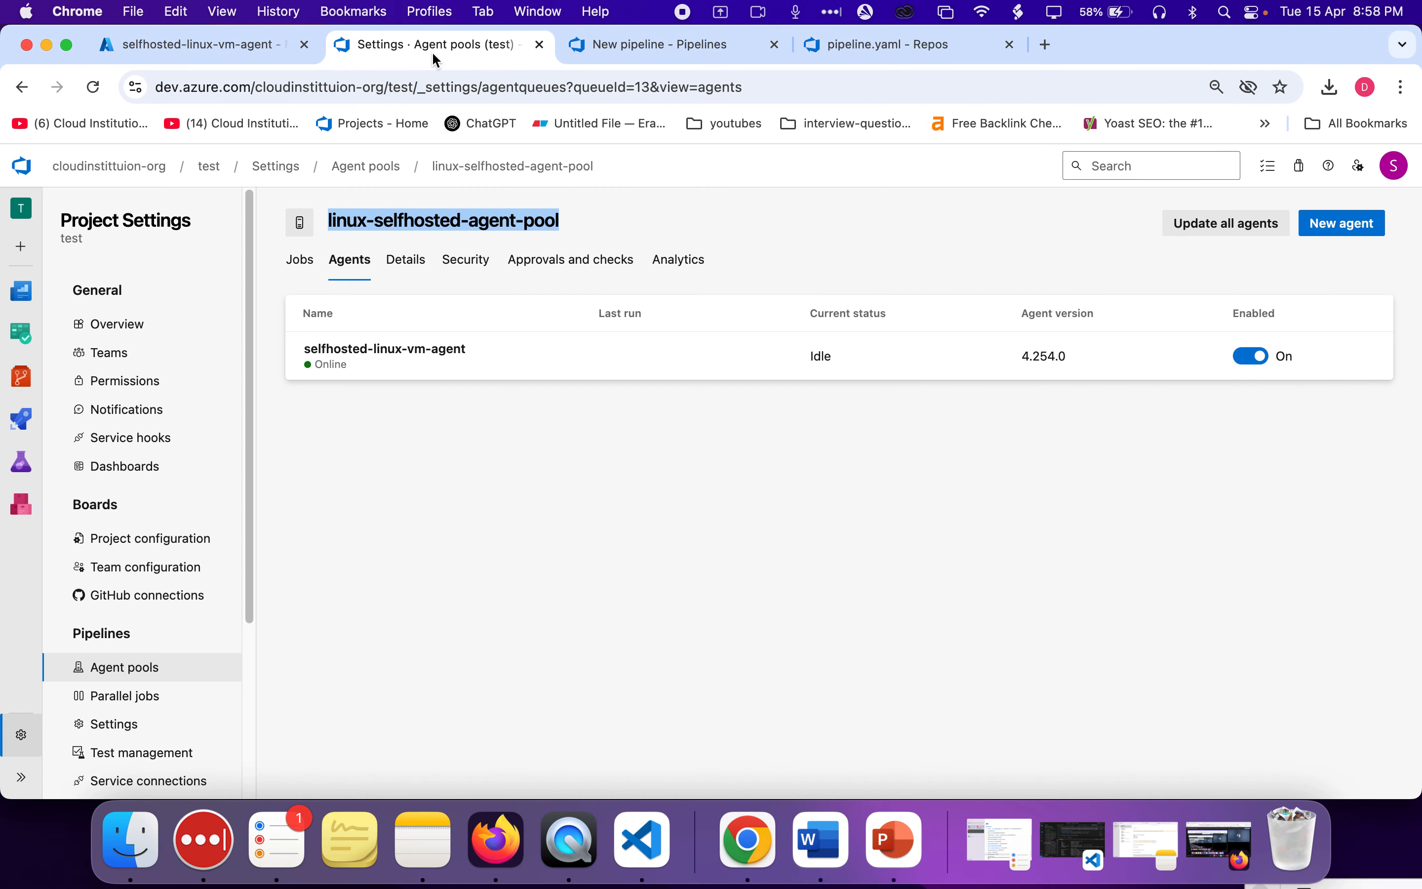
click(872, 42)
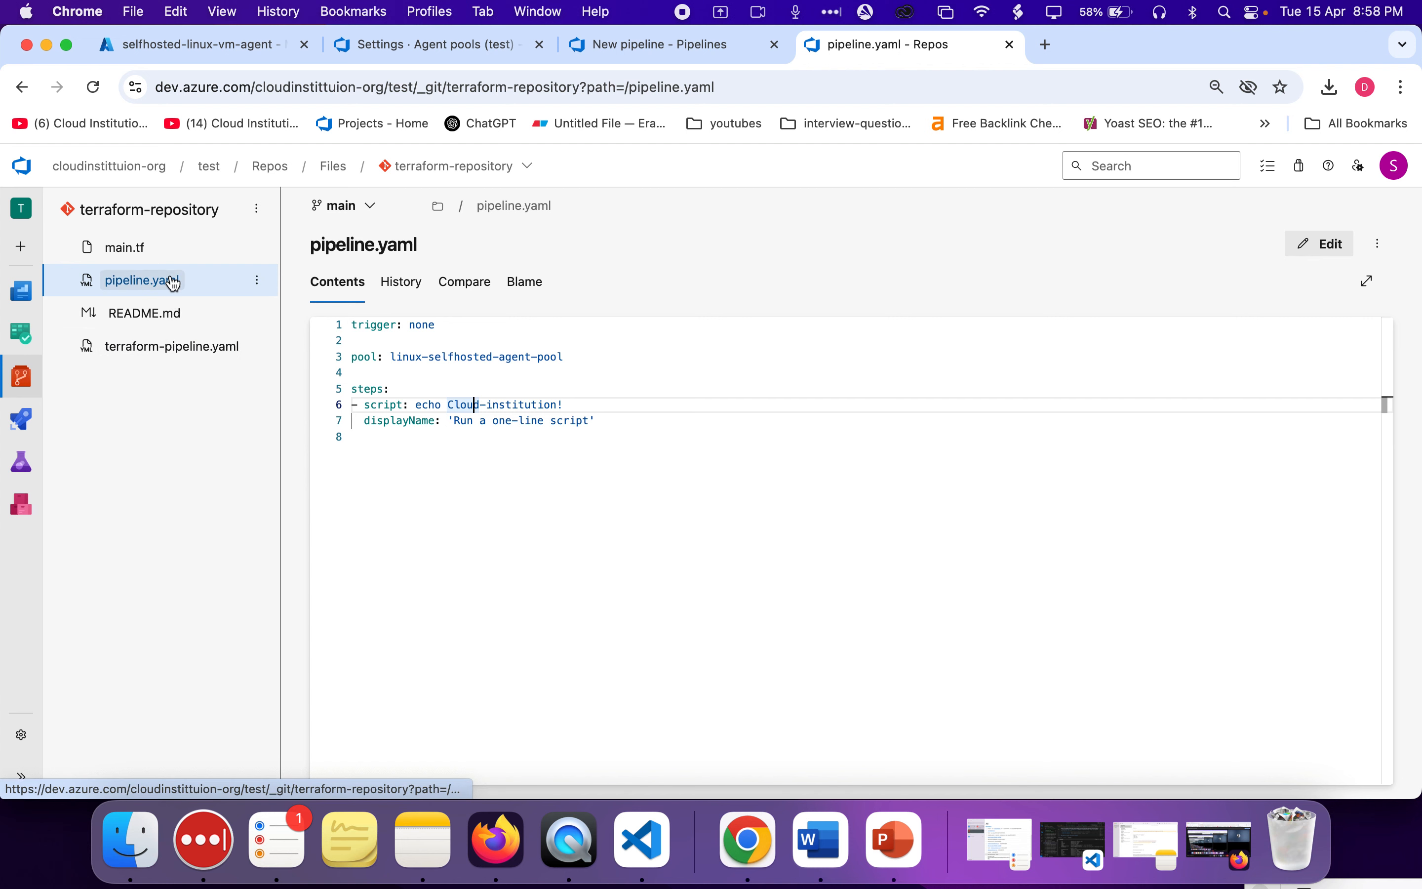
click(650, 35)
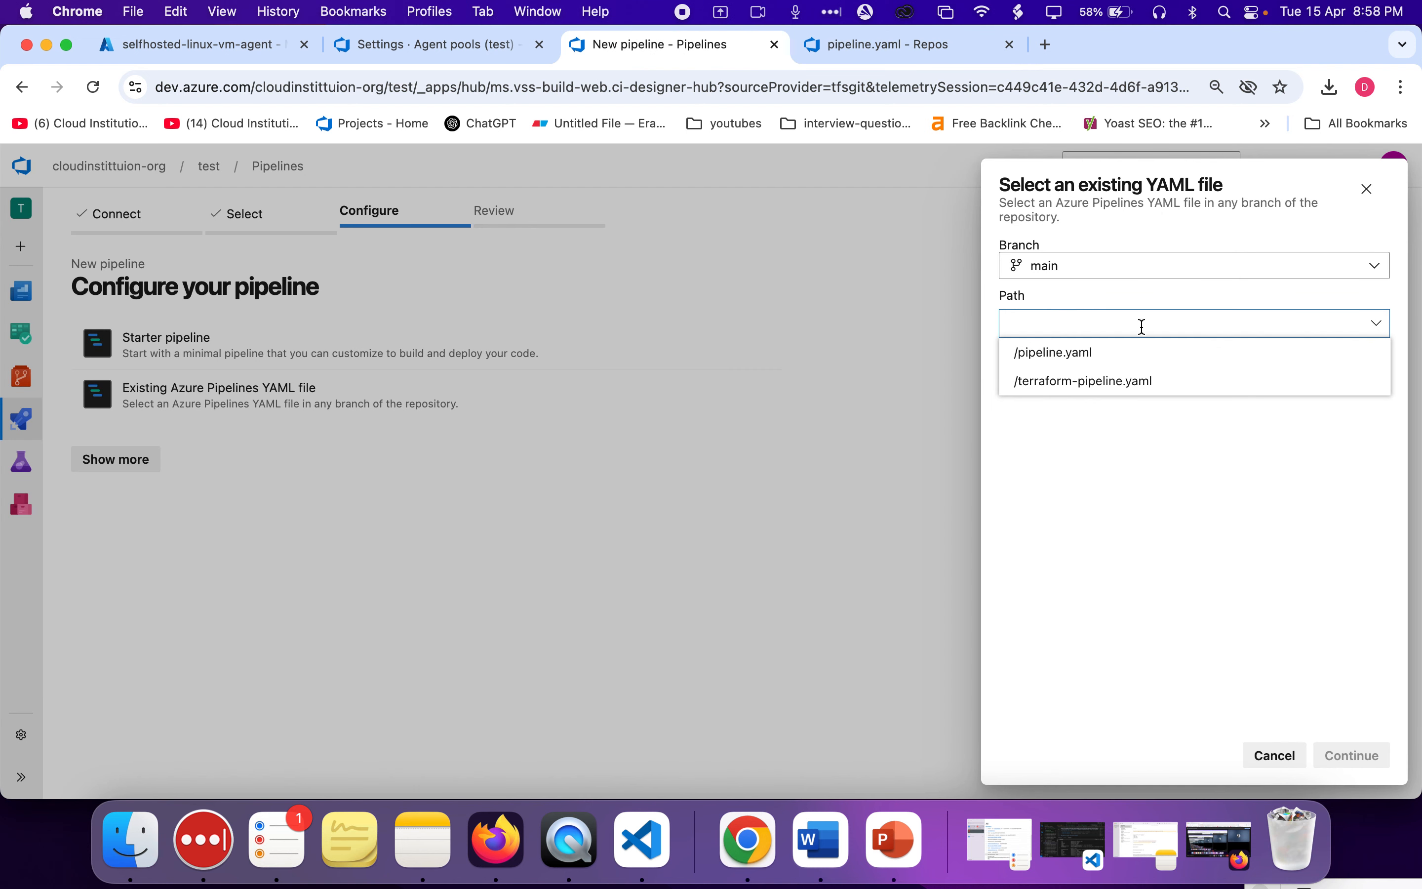
click(1108, 355)
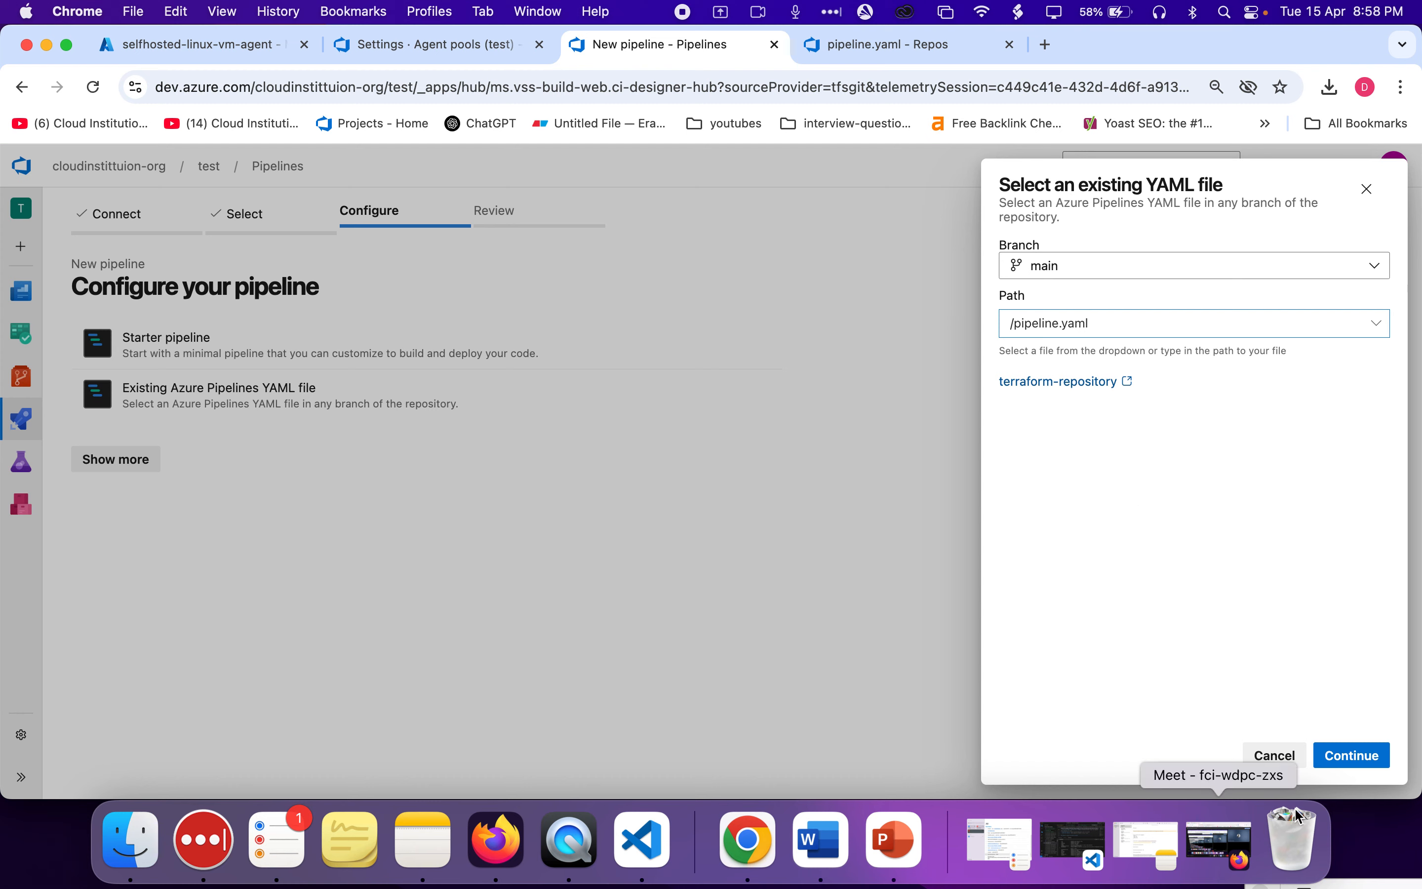
click(1345, 759)
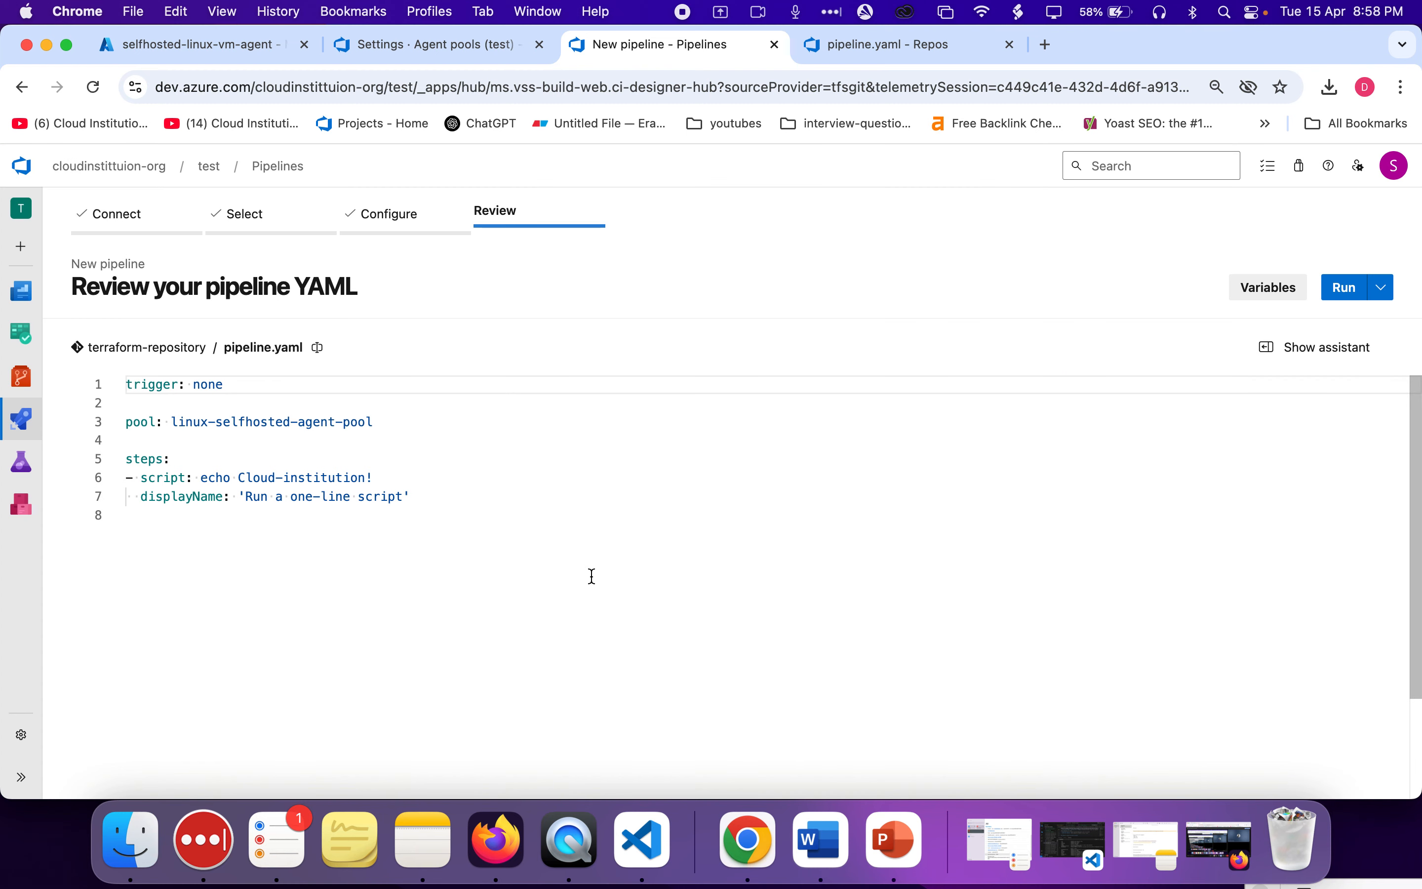
- Review the full pipeline YAML and save the new pipeline without running it
drag(407, 488, 65, 376)
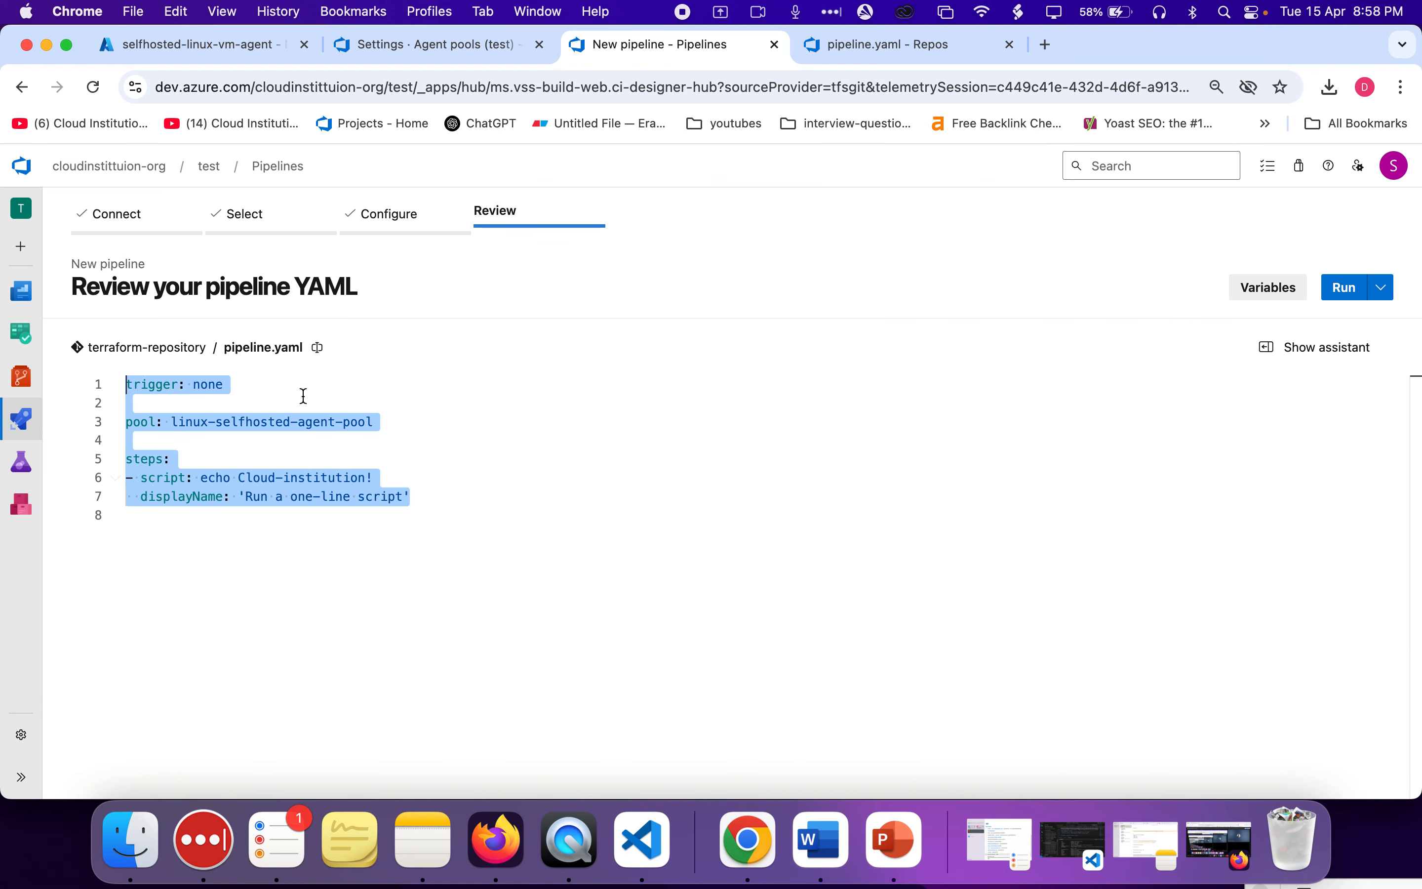
click(360, 438)
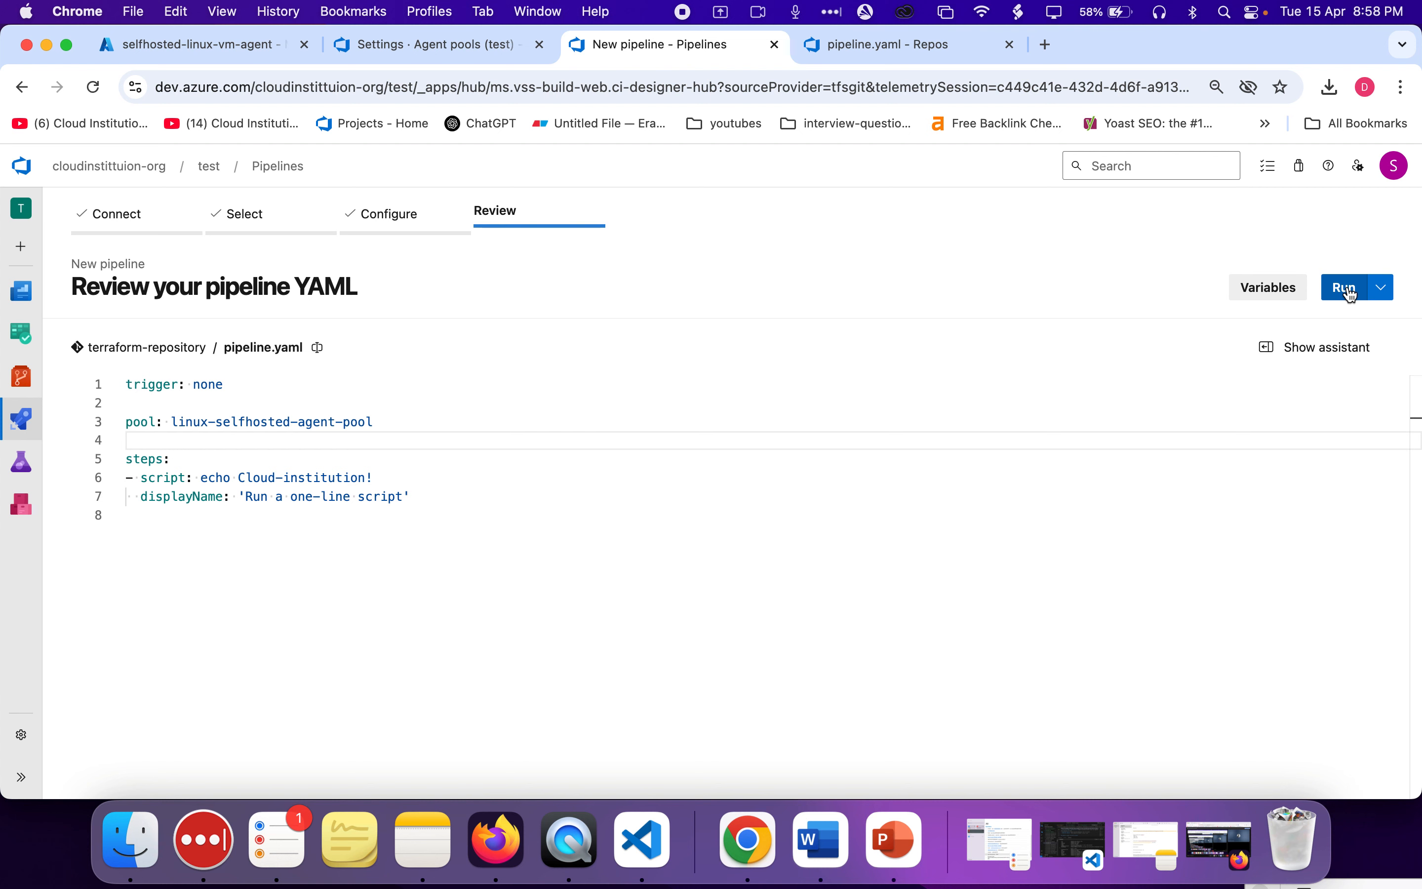
click(1382, 287)
click(1275, 329)
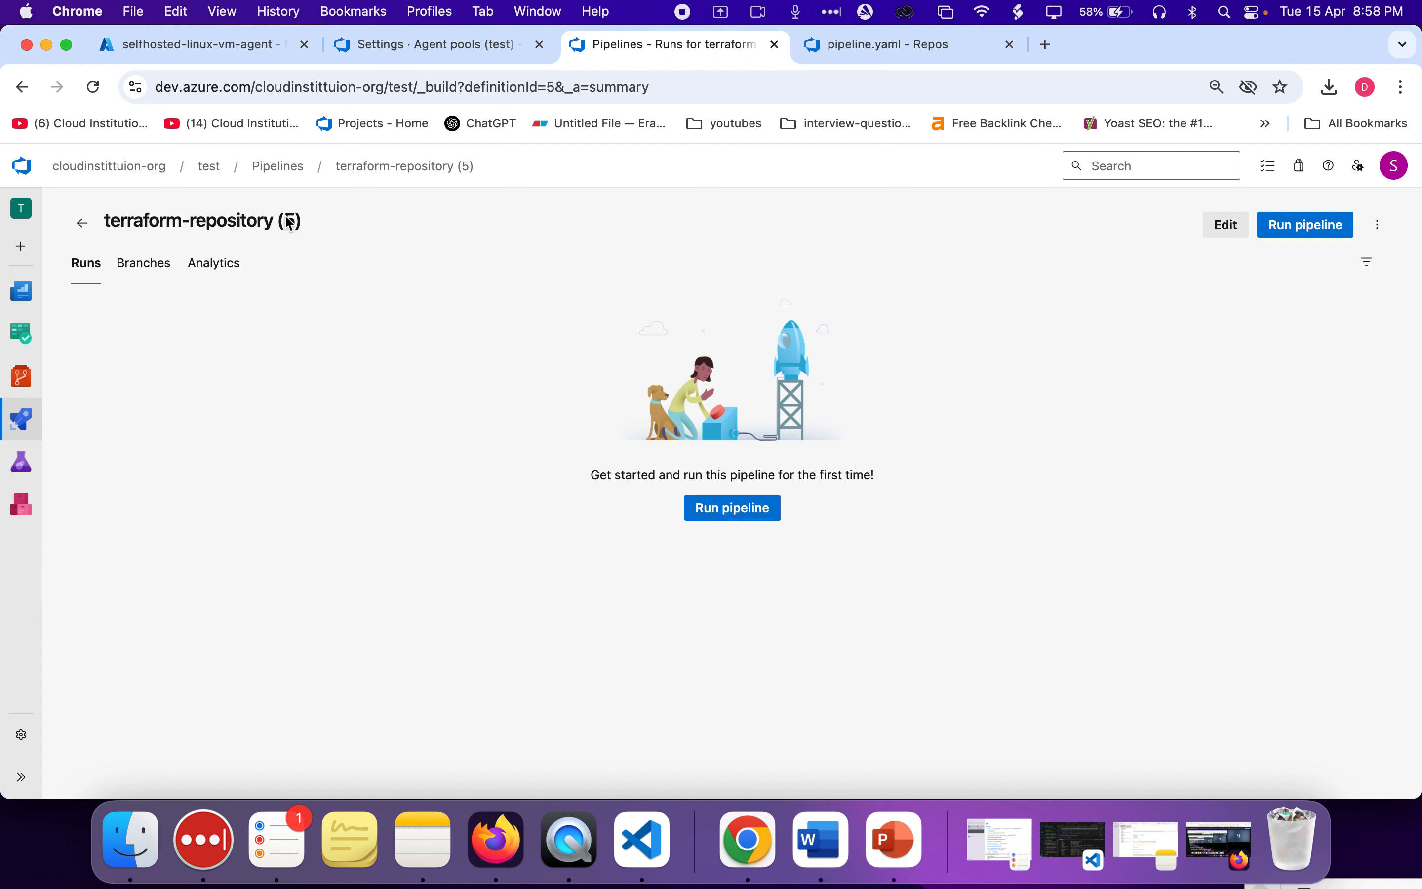
- Check the name of the newly saved pipeline and open its run settings
triple_click(363, 215)
click(387, 334)
click(1285, 226)
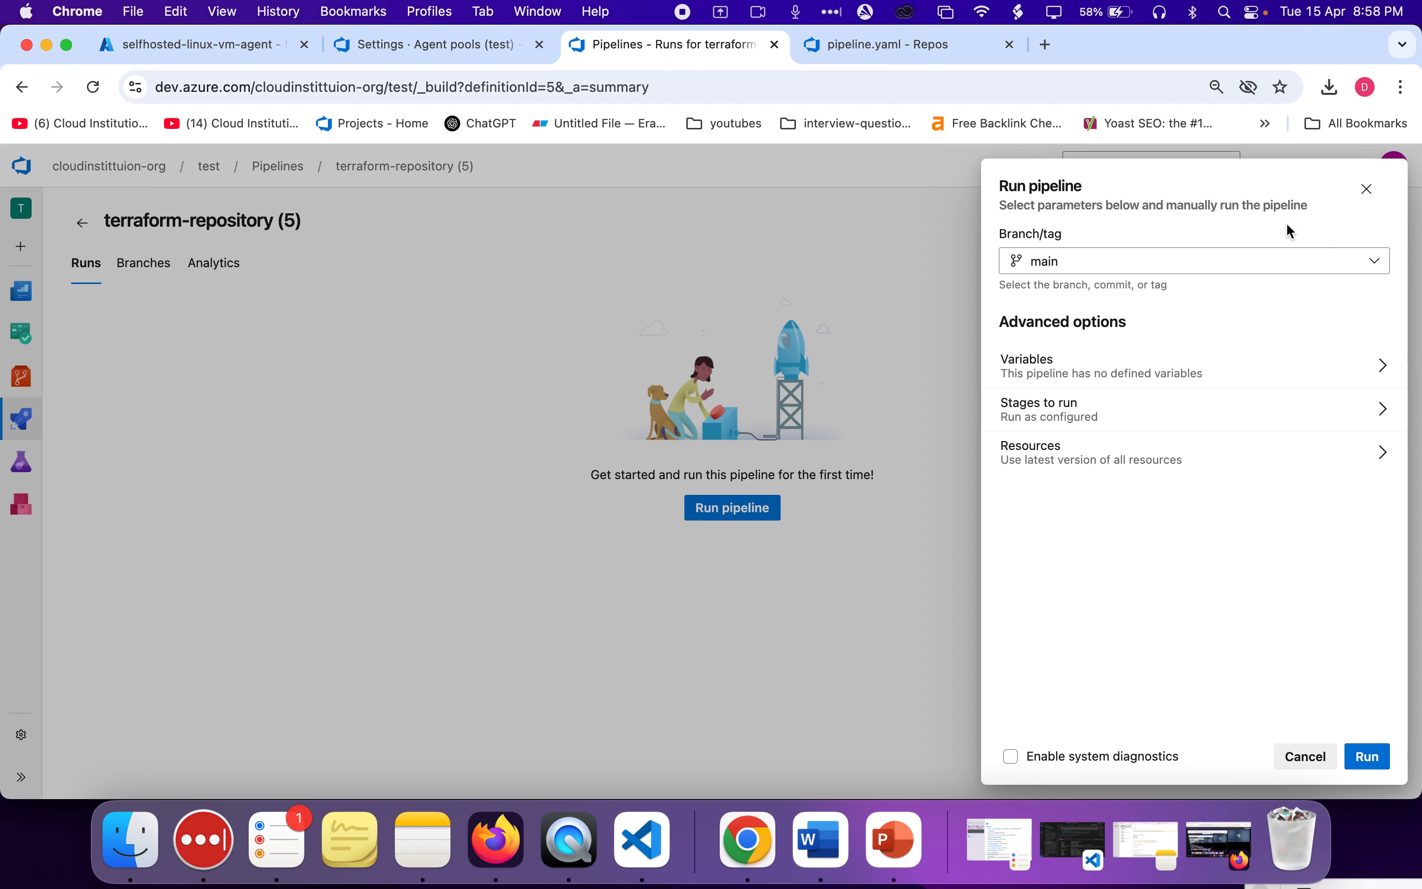
- Switch to Visual Studio Code and check the self-hosted agent's latest status line in the terminal
click(655, 846)
double_click(368, 473)
drag(368, 473, 170, 475)
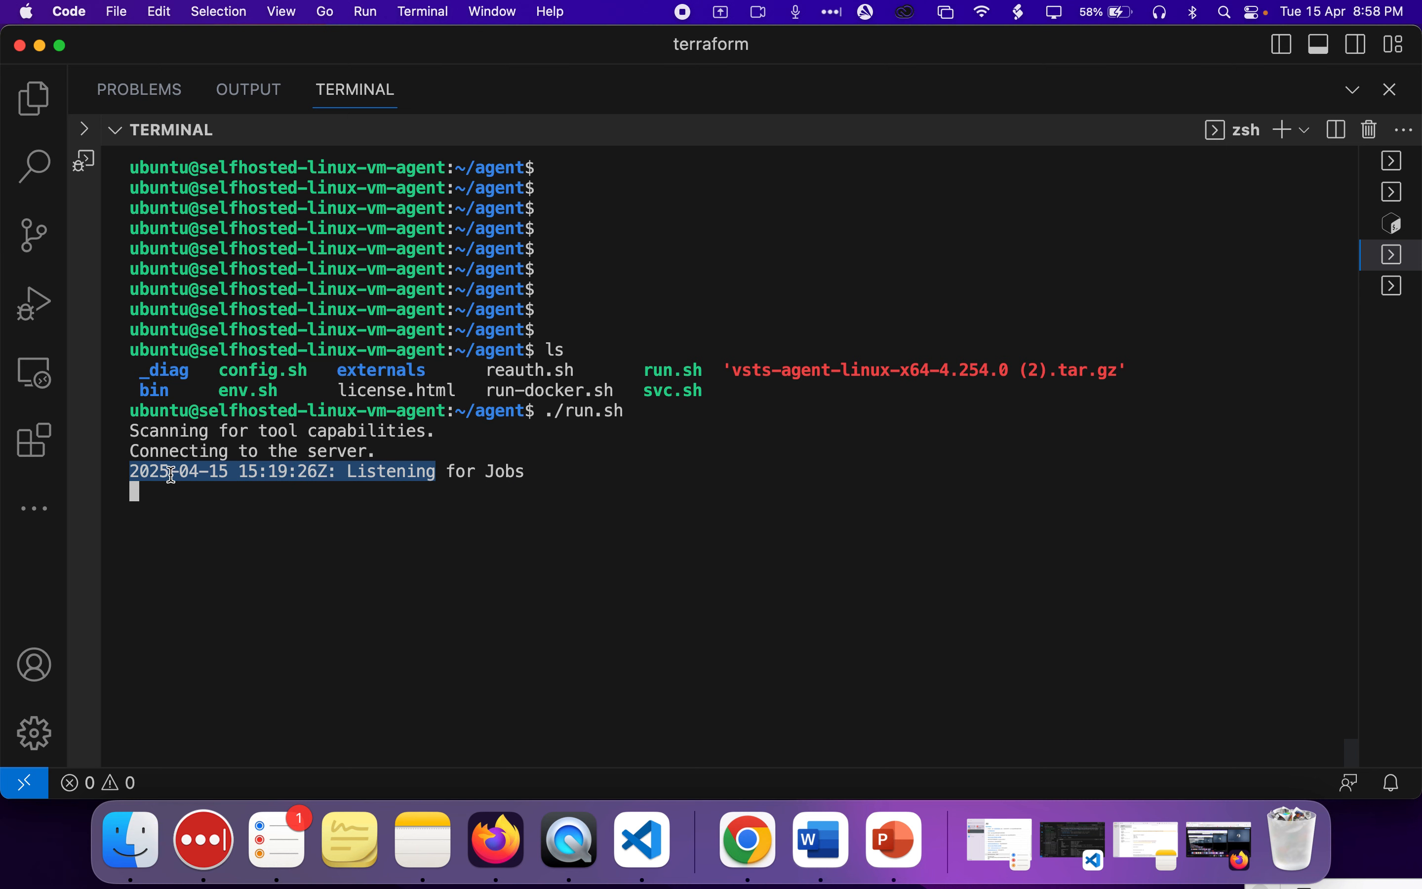
- Return to Chrome, run the pipeline on the main branch and open the log of its queued job
double_click(407, 491)
key(super+Tab)
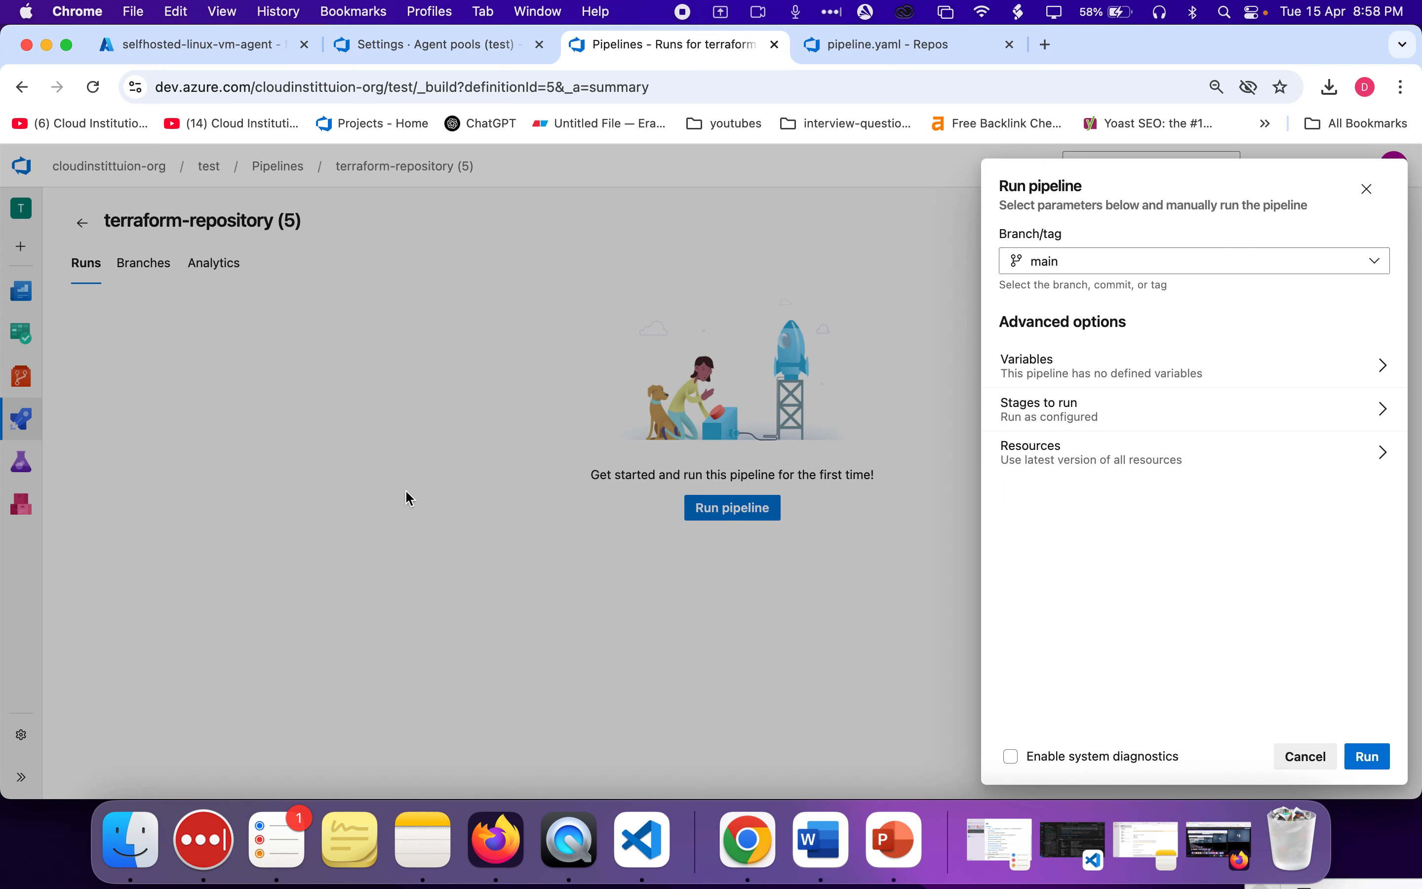
click(1372, 757)
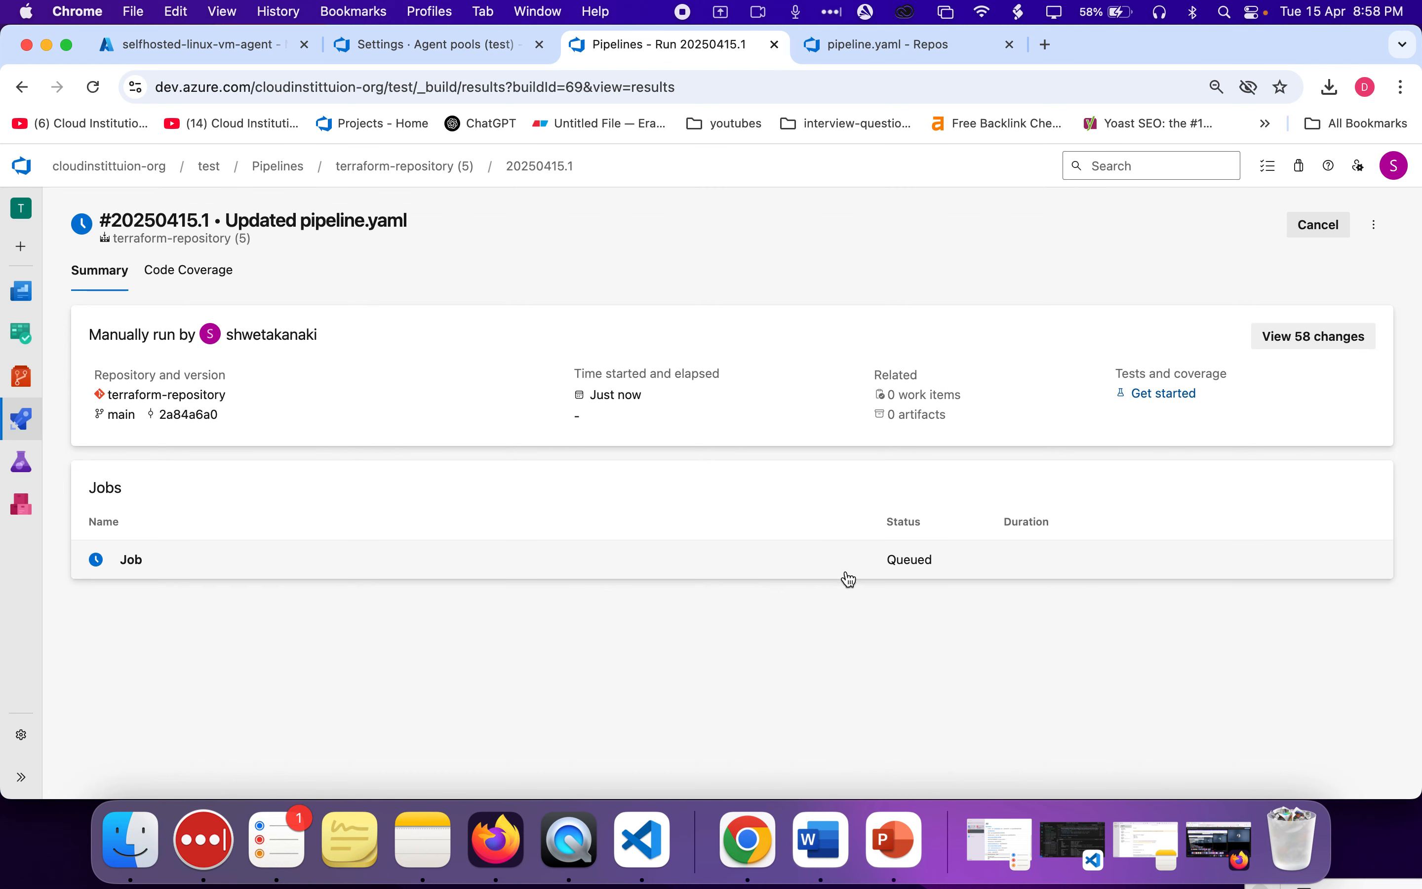
click(265, 561)
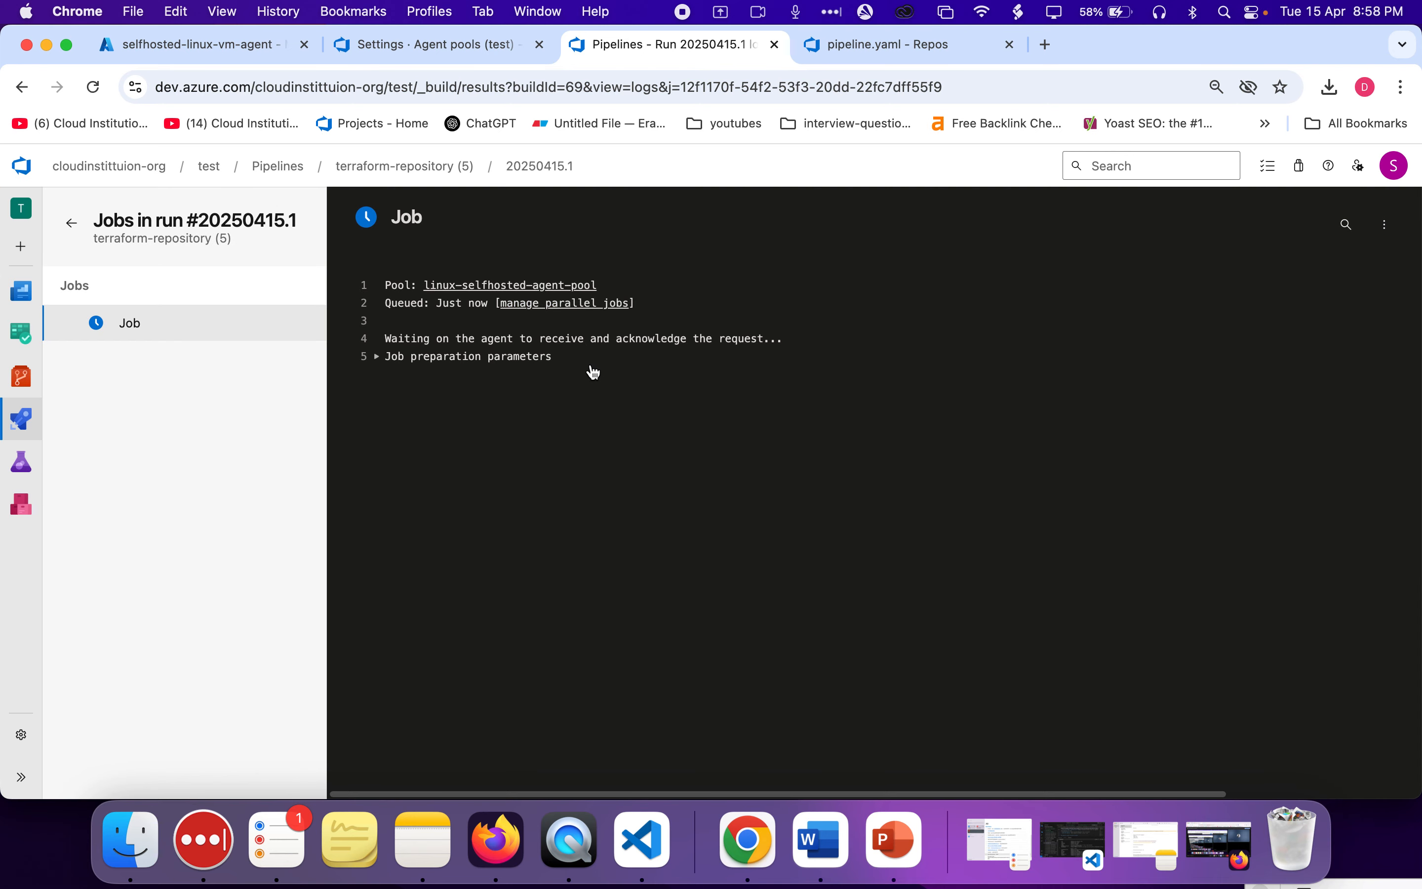
drag(529, 363, 371, 262)
click(612, 441)
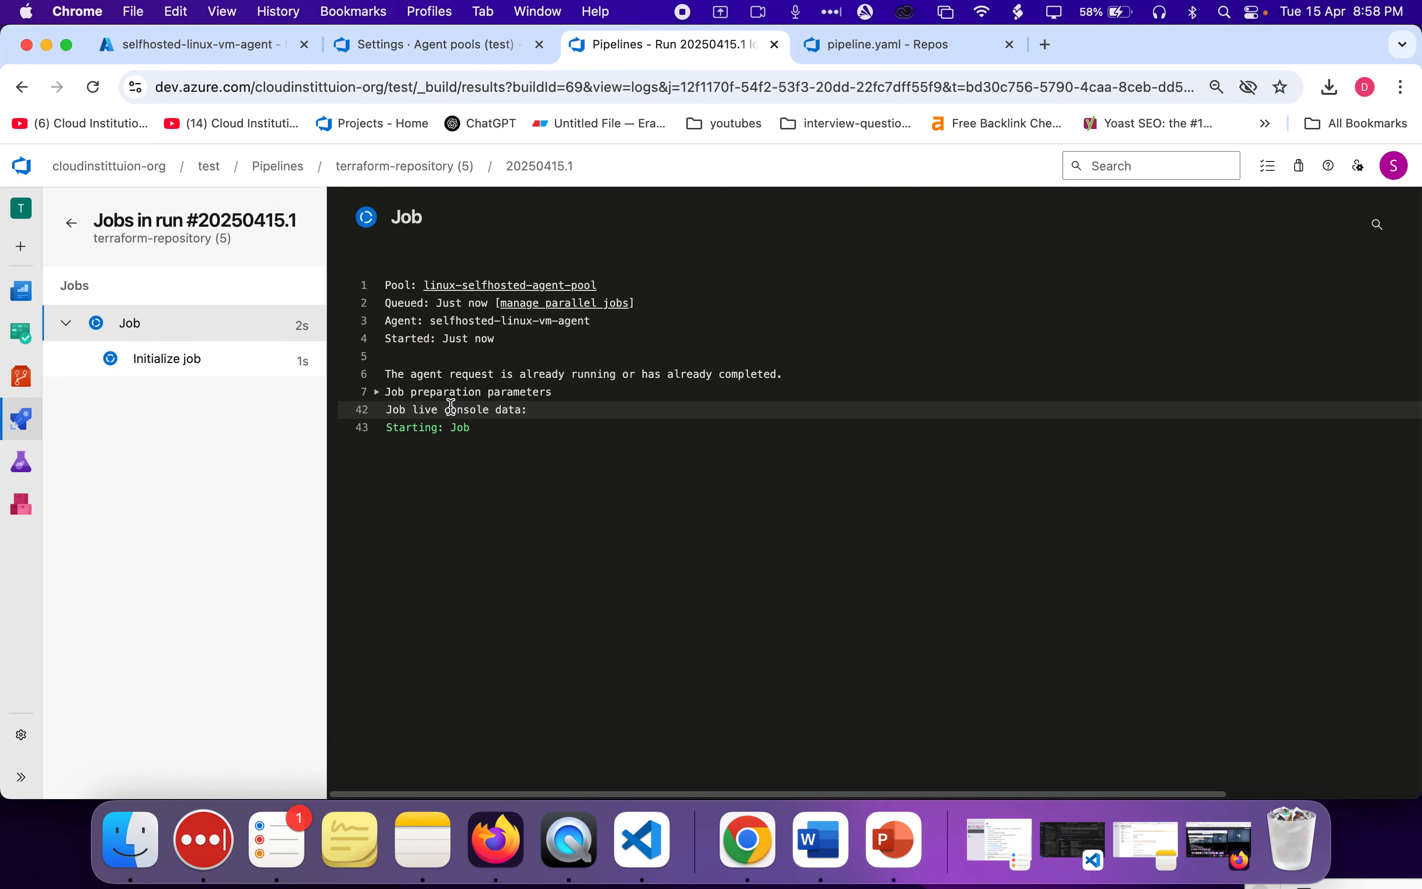
- Switch to Visual Studio Code and check the agent's job status lines in the terminal
key(super+Tab)
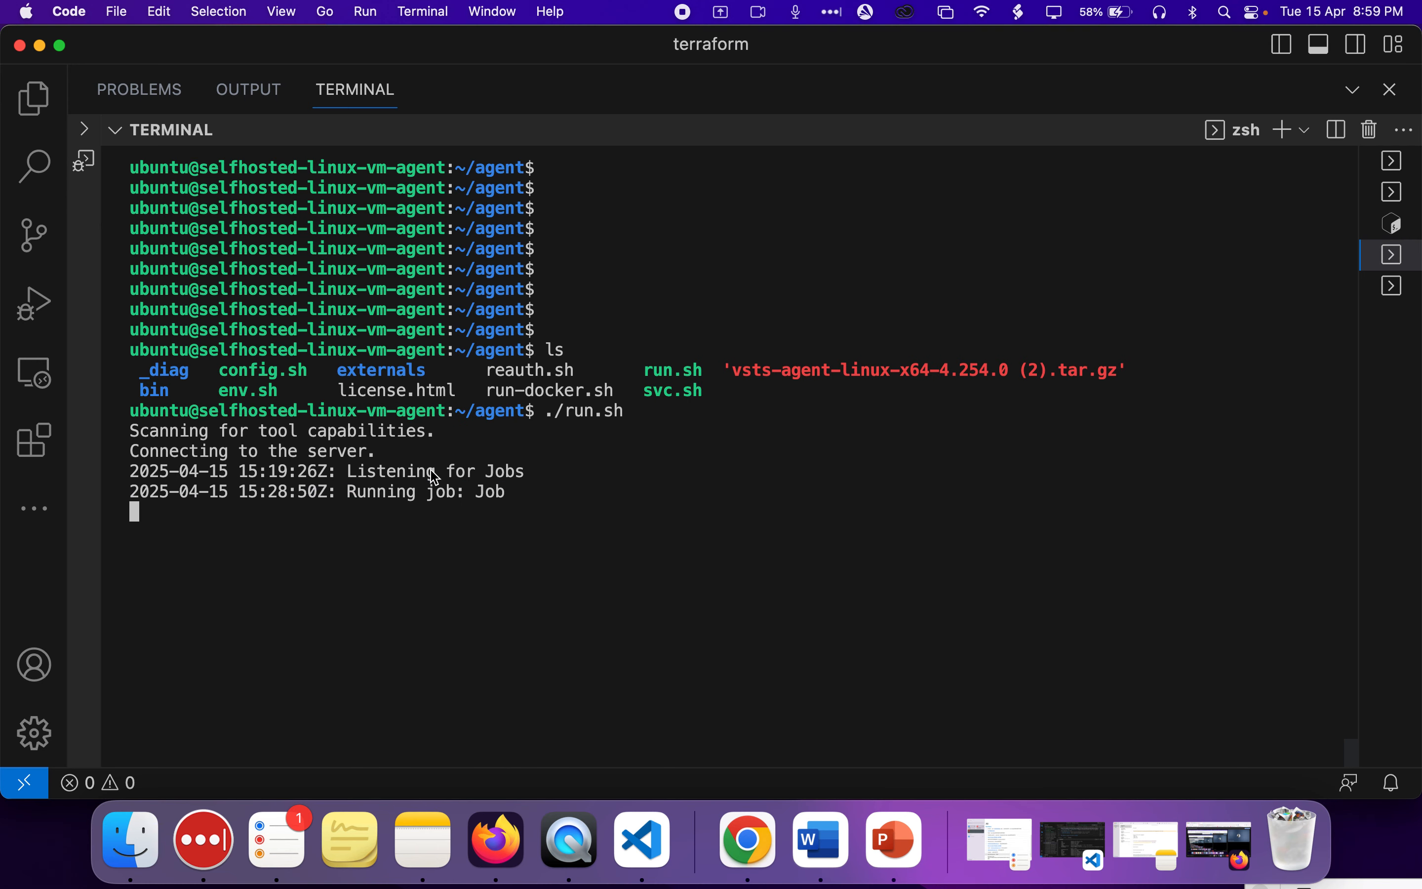
drag(348, 491, 464, 492)
drag(348, 471, 524, 471)
drag(348, 491, 493, 494)
double_click(492, 494)
click(452, 494)
- Check the job's outcome in the Azure DevOps log and in the agent's terminal output in Visual Studio Code
key(super+Tab)
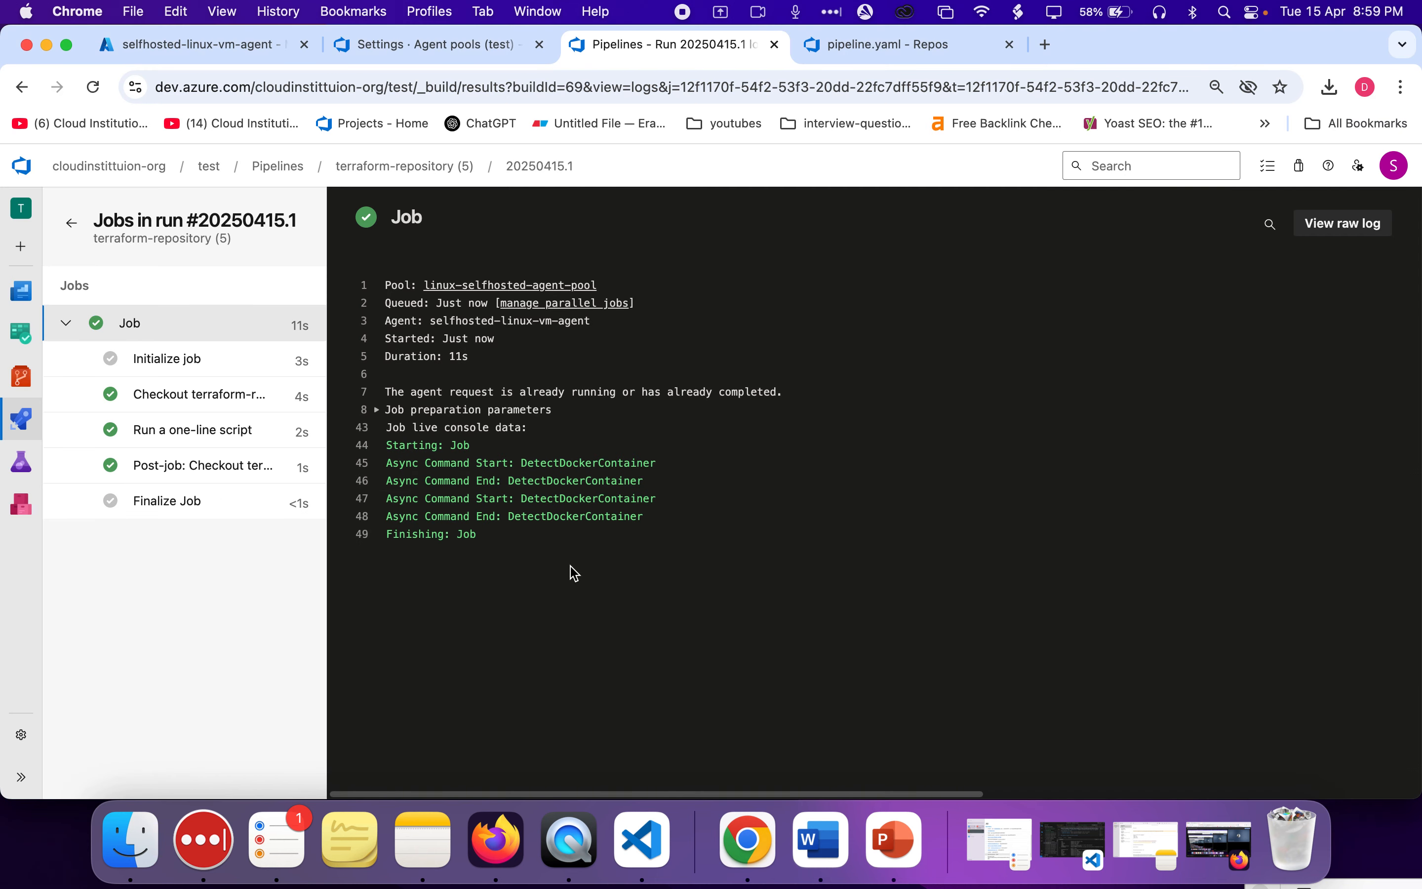
key(super+Tab)
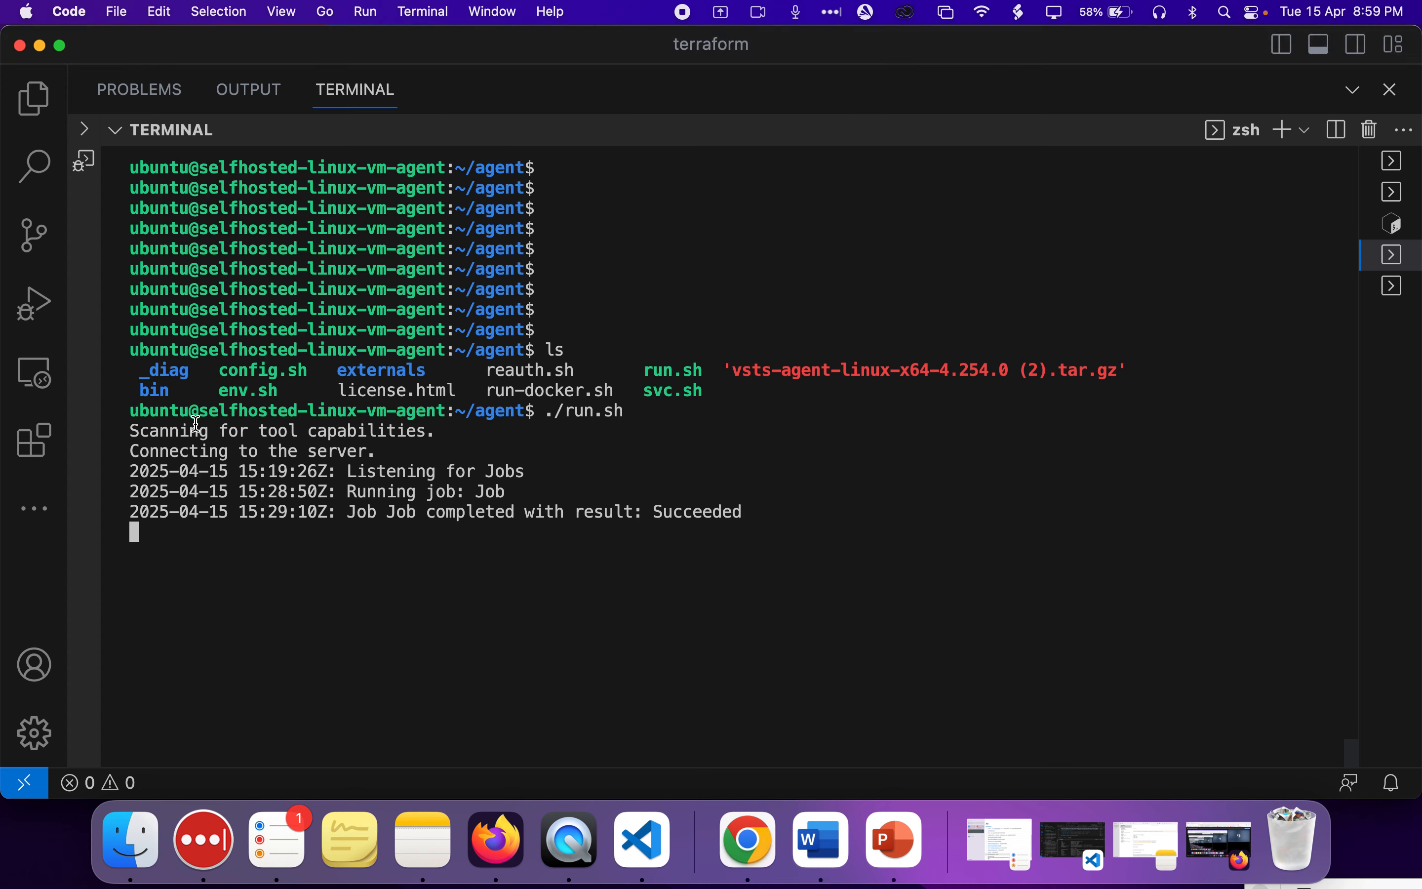
key(super+Tab)
key(super+Tab)
drag(348, 512, 684, 519)
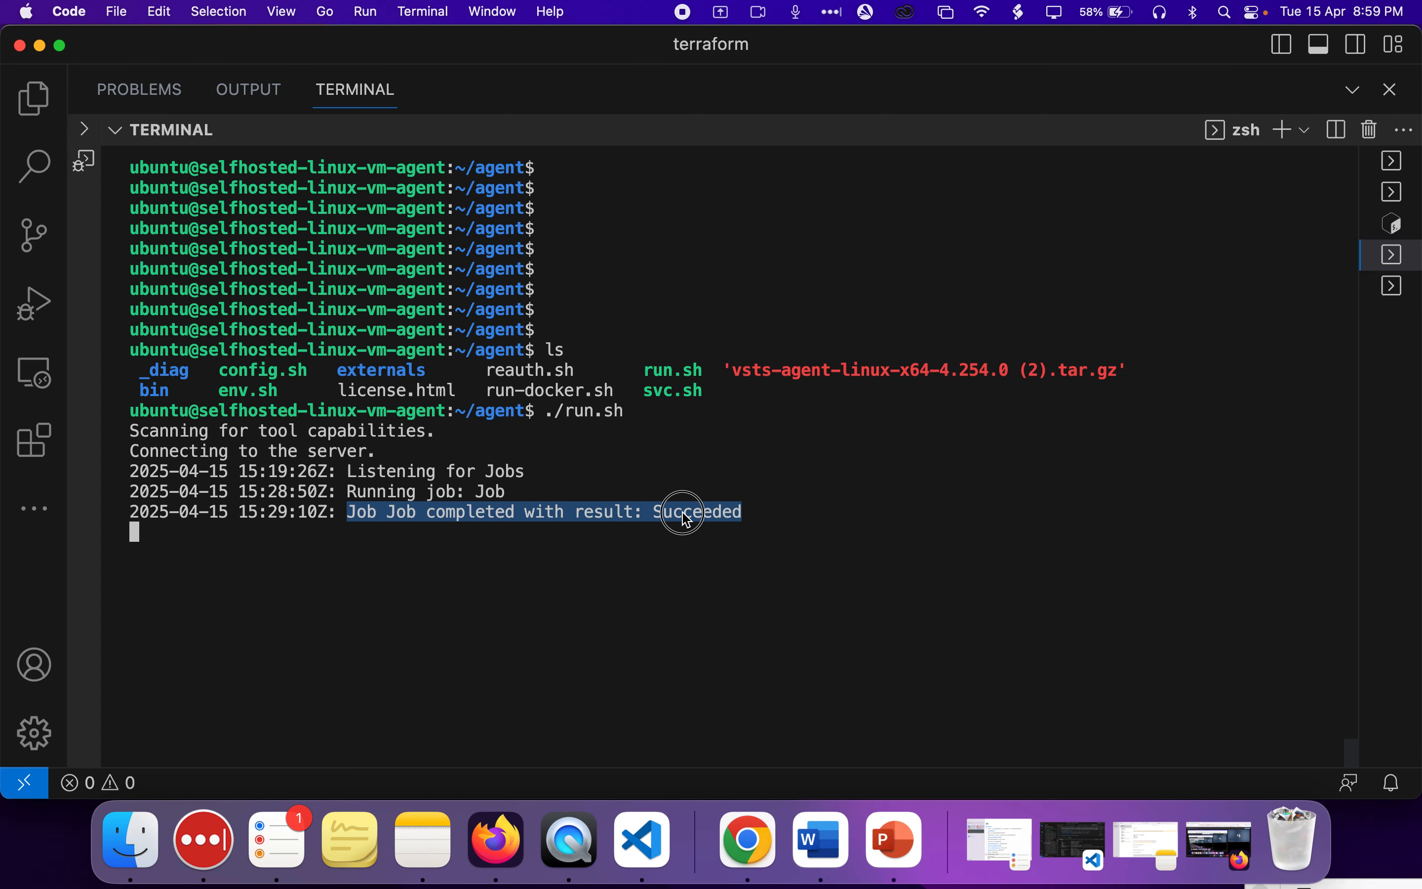
triple_click(684, 513)
- Switch to Chrome and examine the logs of the repository checkout and the 'Run a one-line script' task
key(super+Tab)
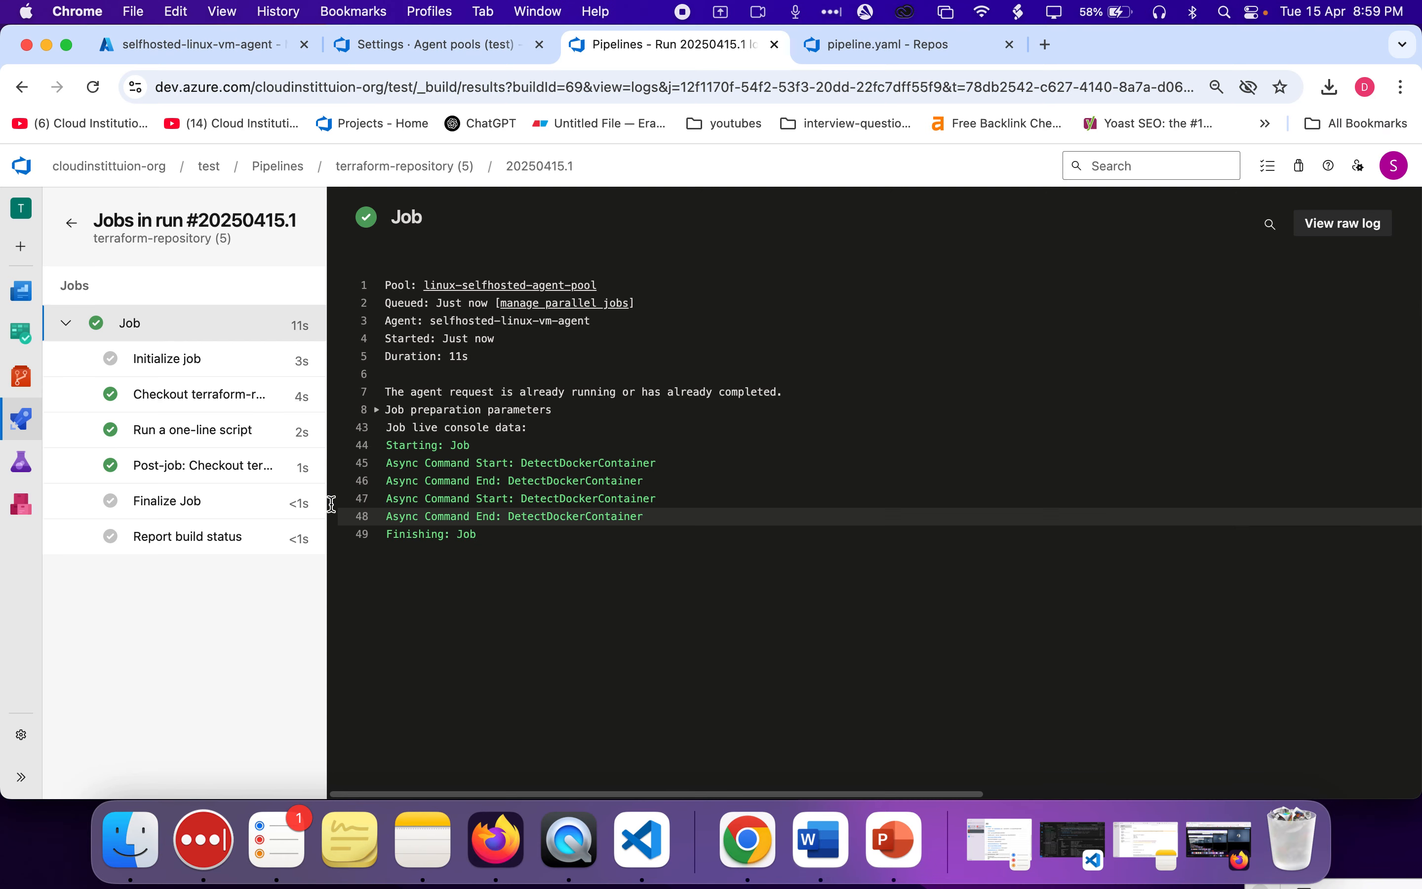
click(155, 397)
scroll(668, 508, down, 3)
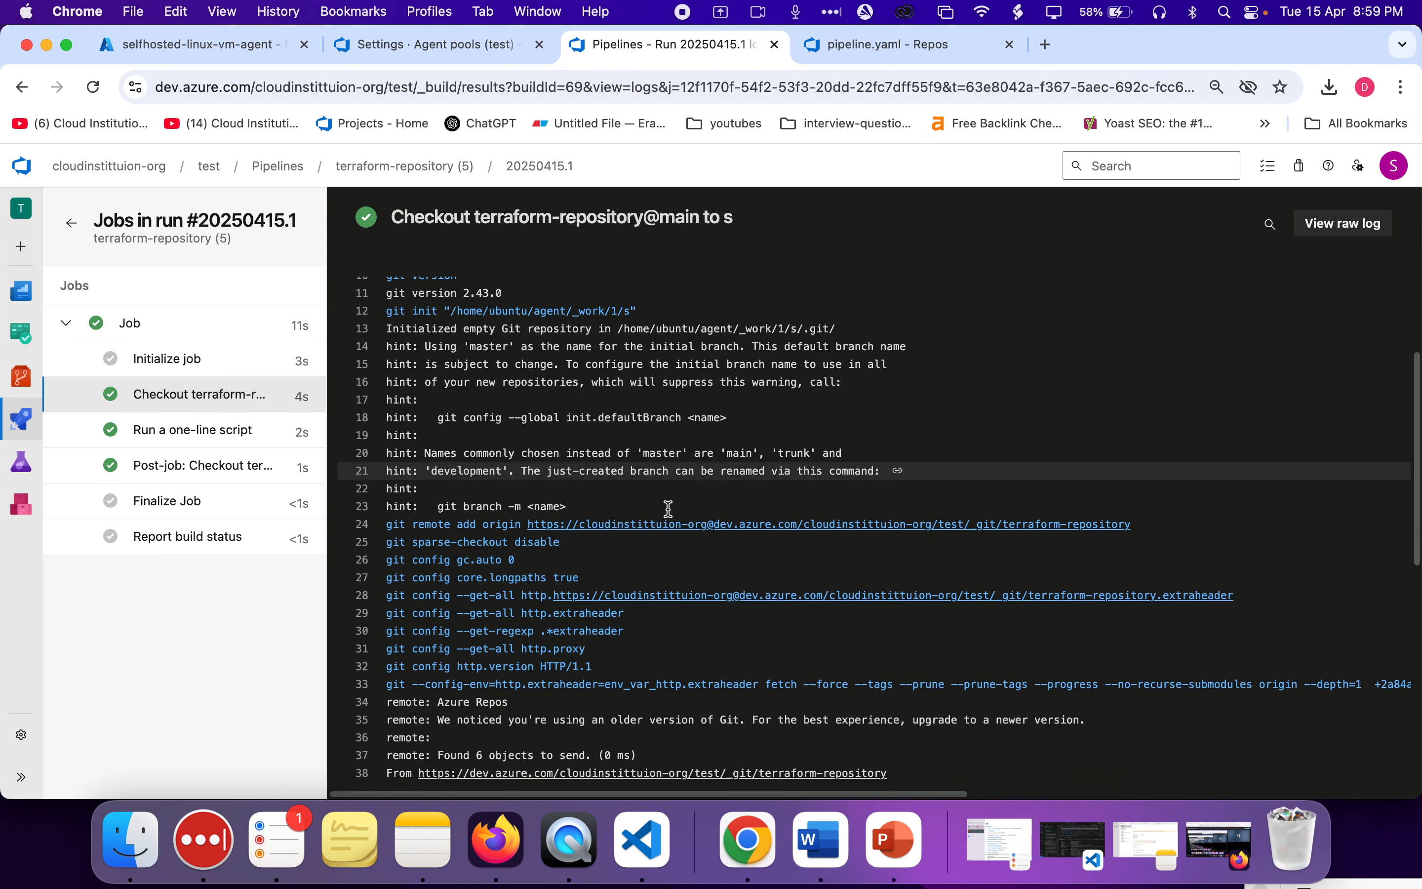
scroll(668, 508, down, 5)
click(194, 430)
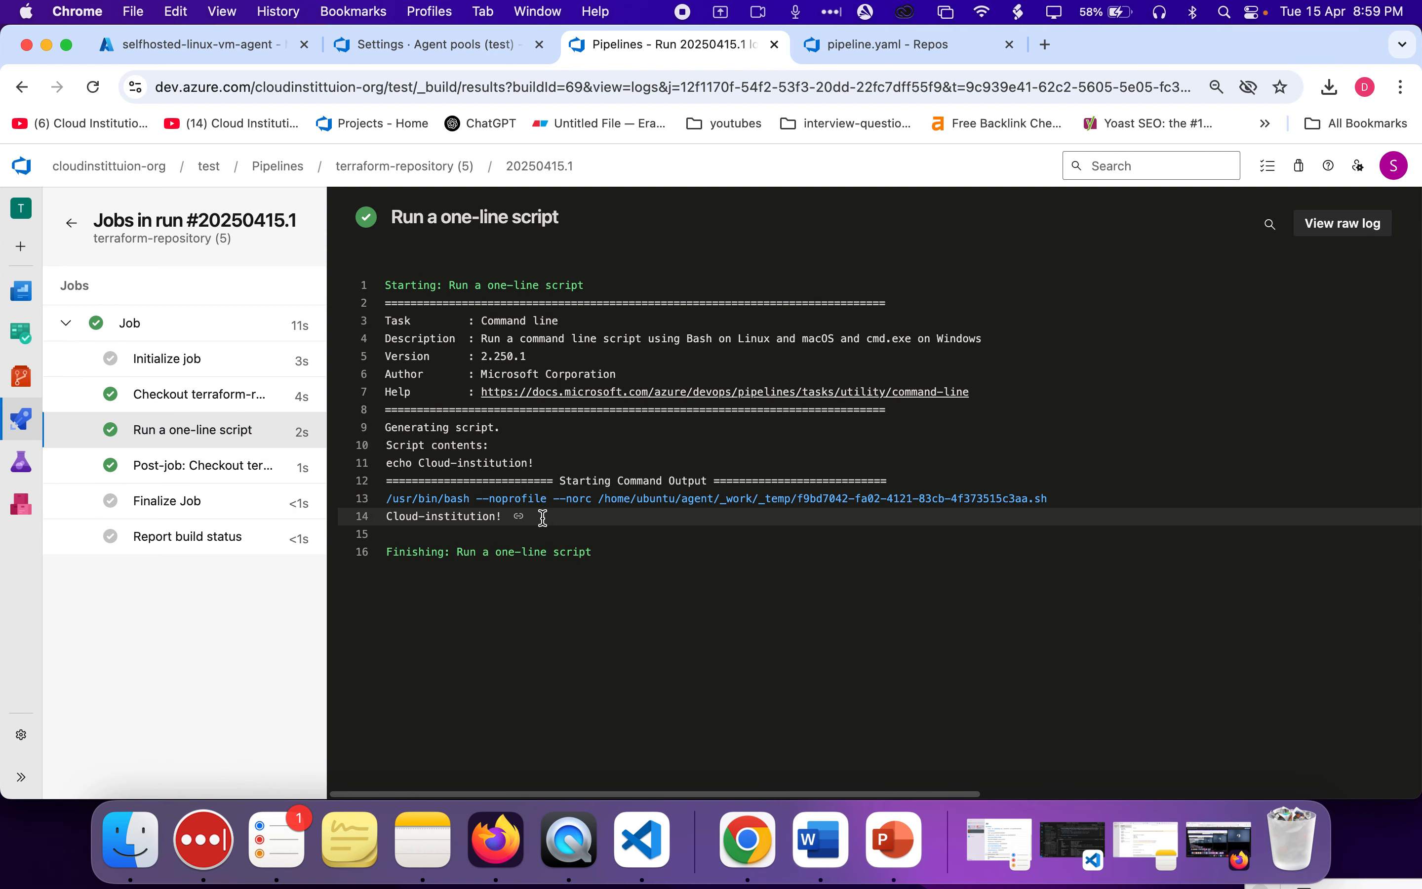
scroll(542, 518, up, 4)
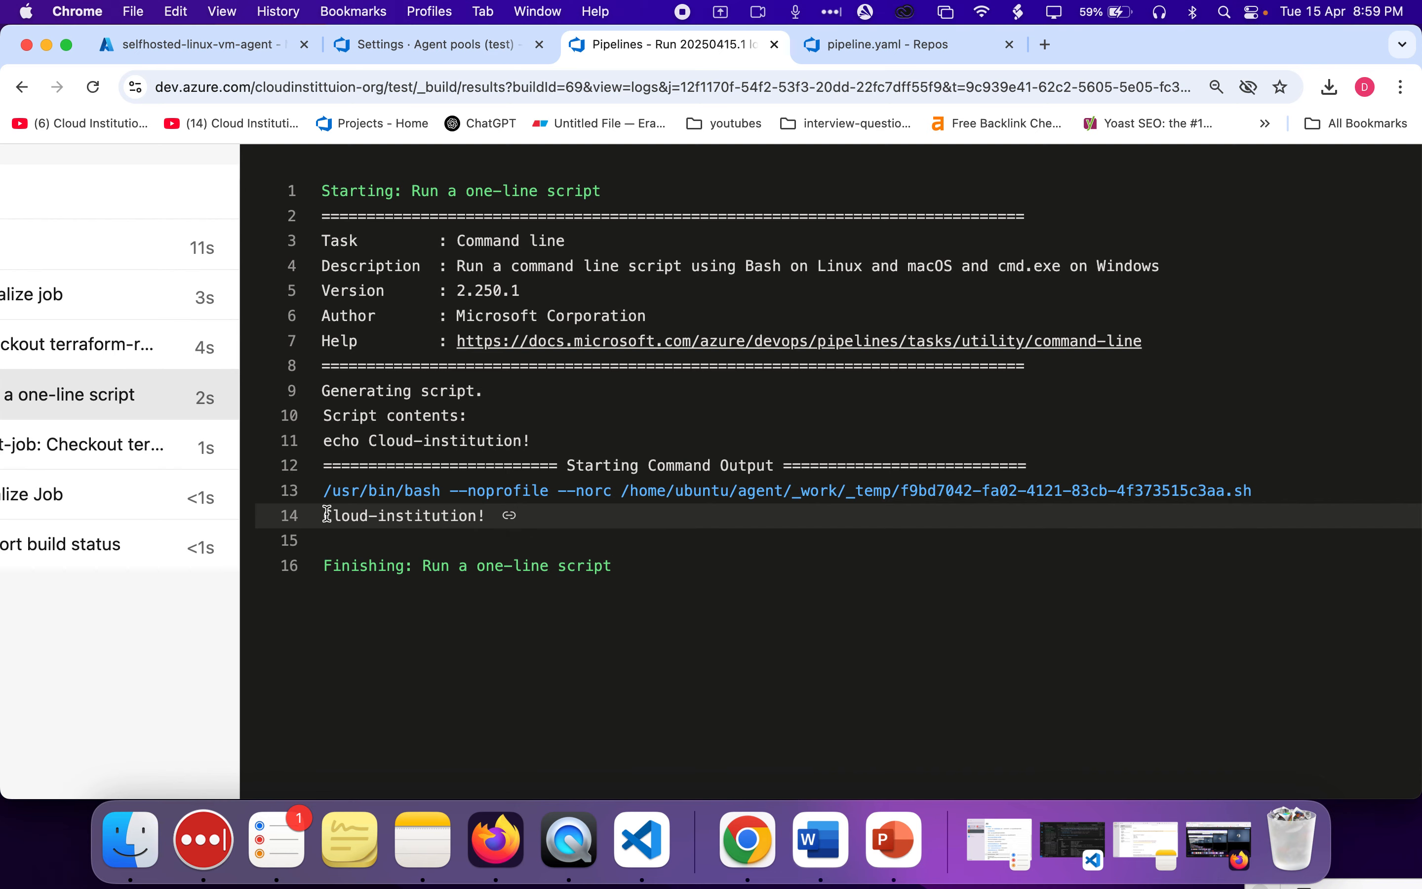
drag(323, 516, 477, 514)
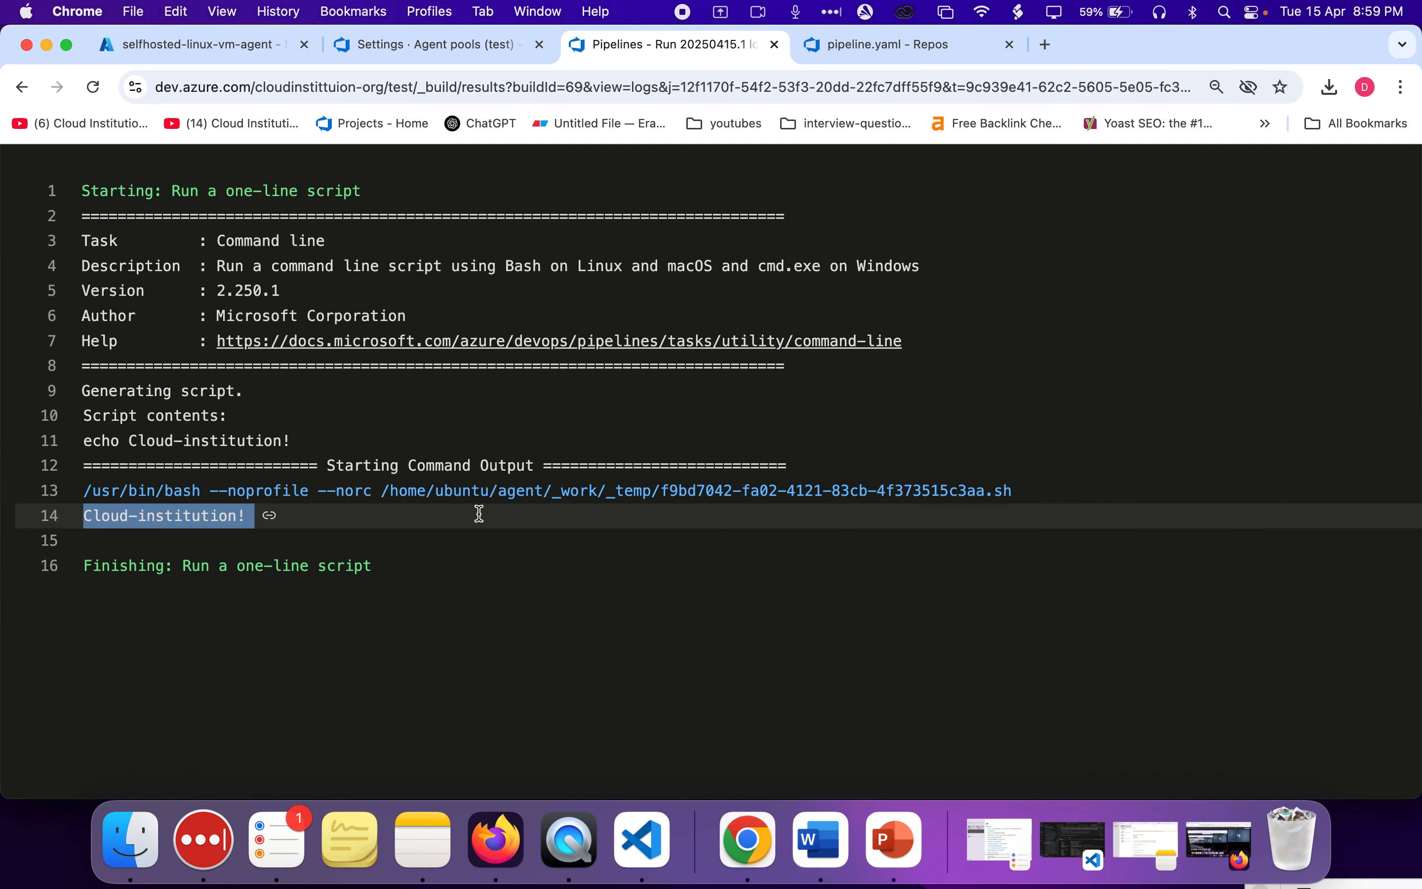
- Compare the echo text in pipeline.yaml with the output in the one-line script's log
click(881, 44)
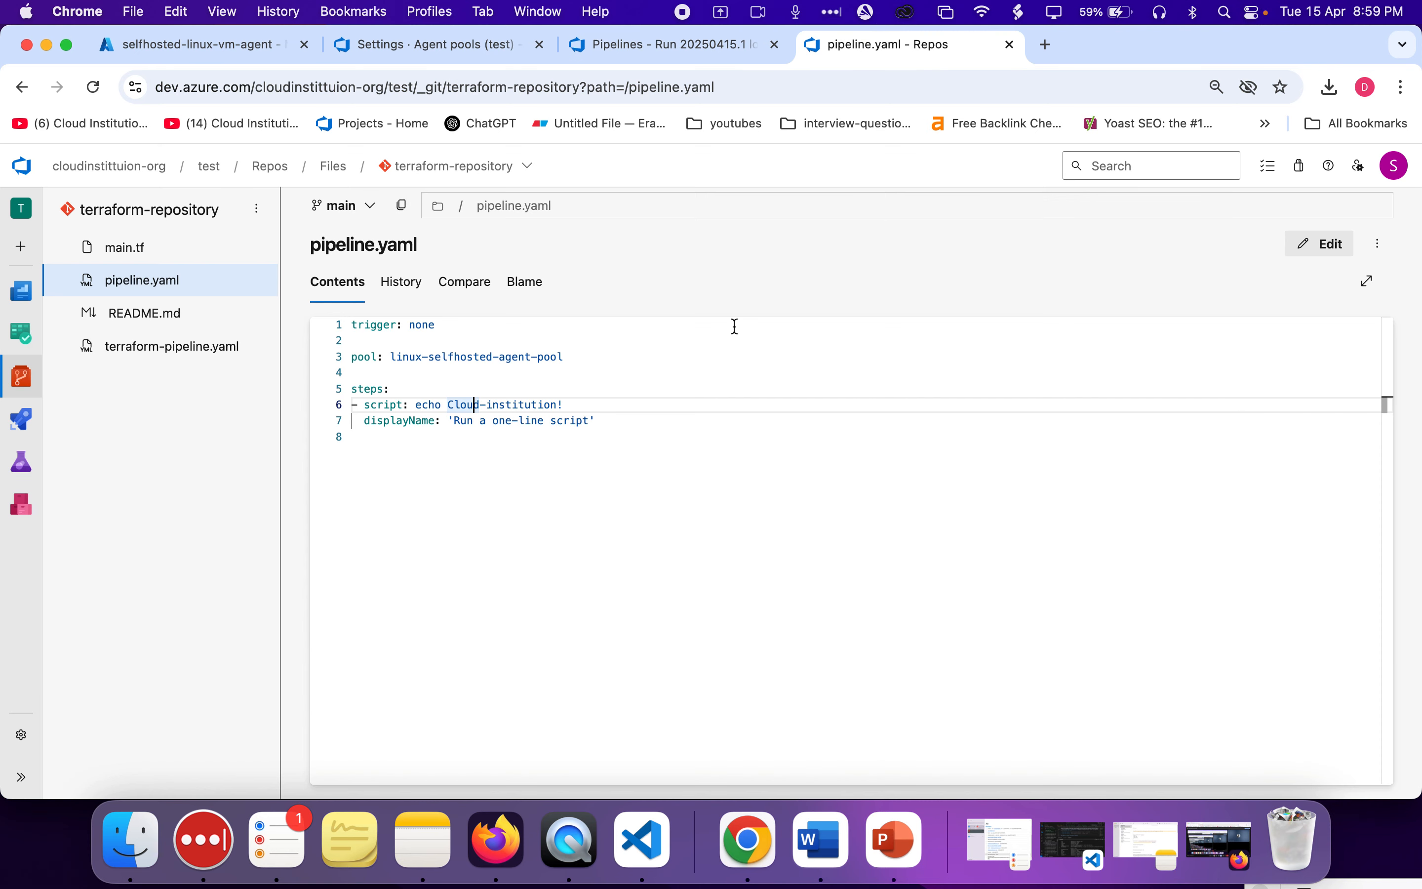
drag(450, 404, 593, 403)
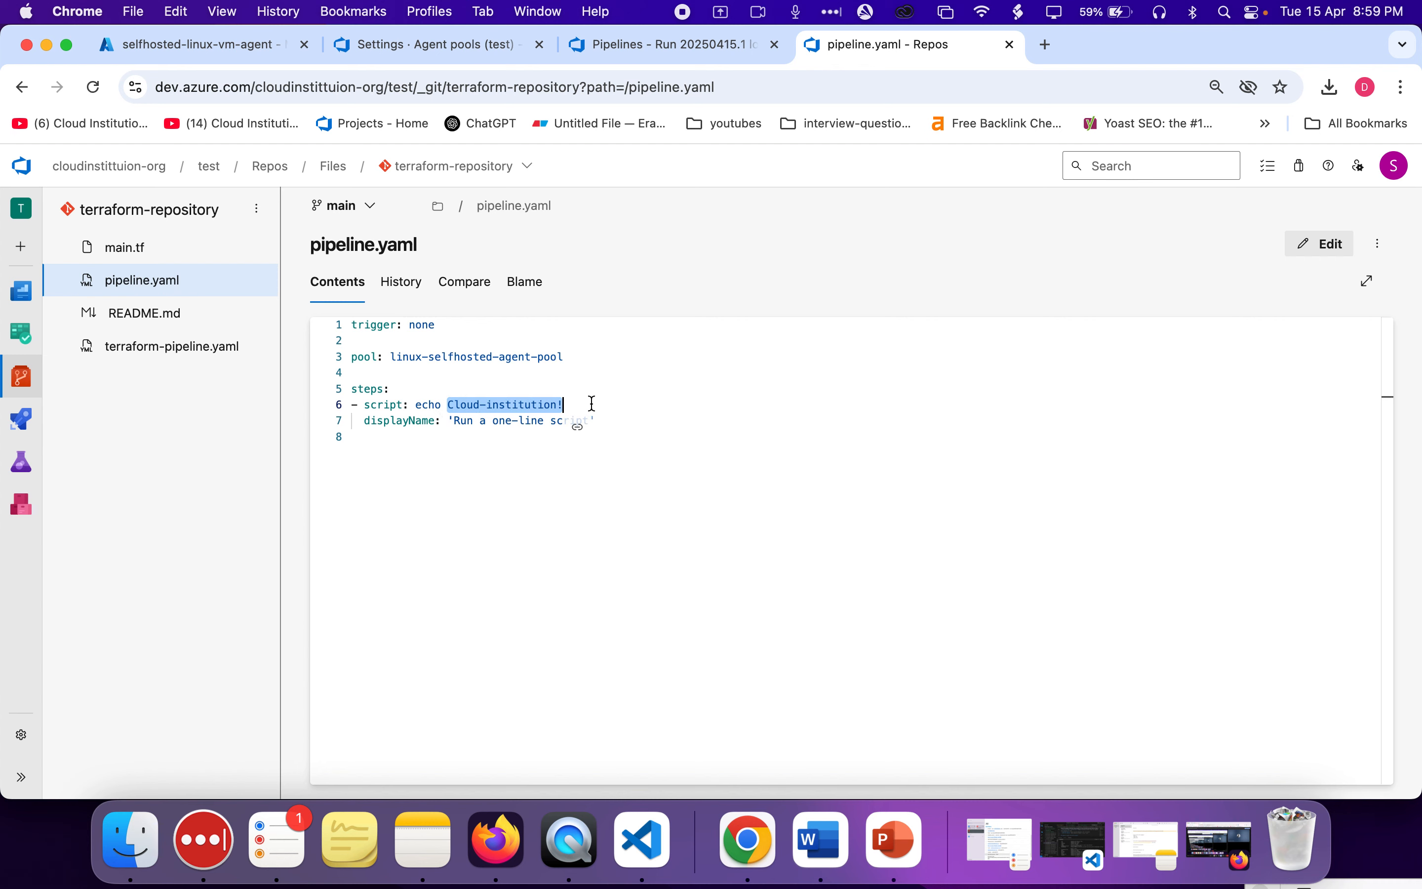
click(658, 52)
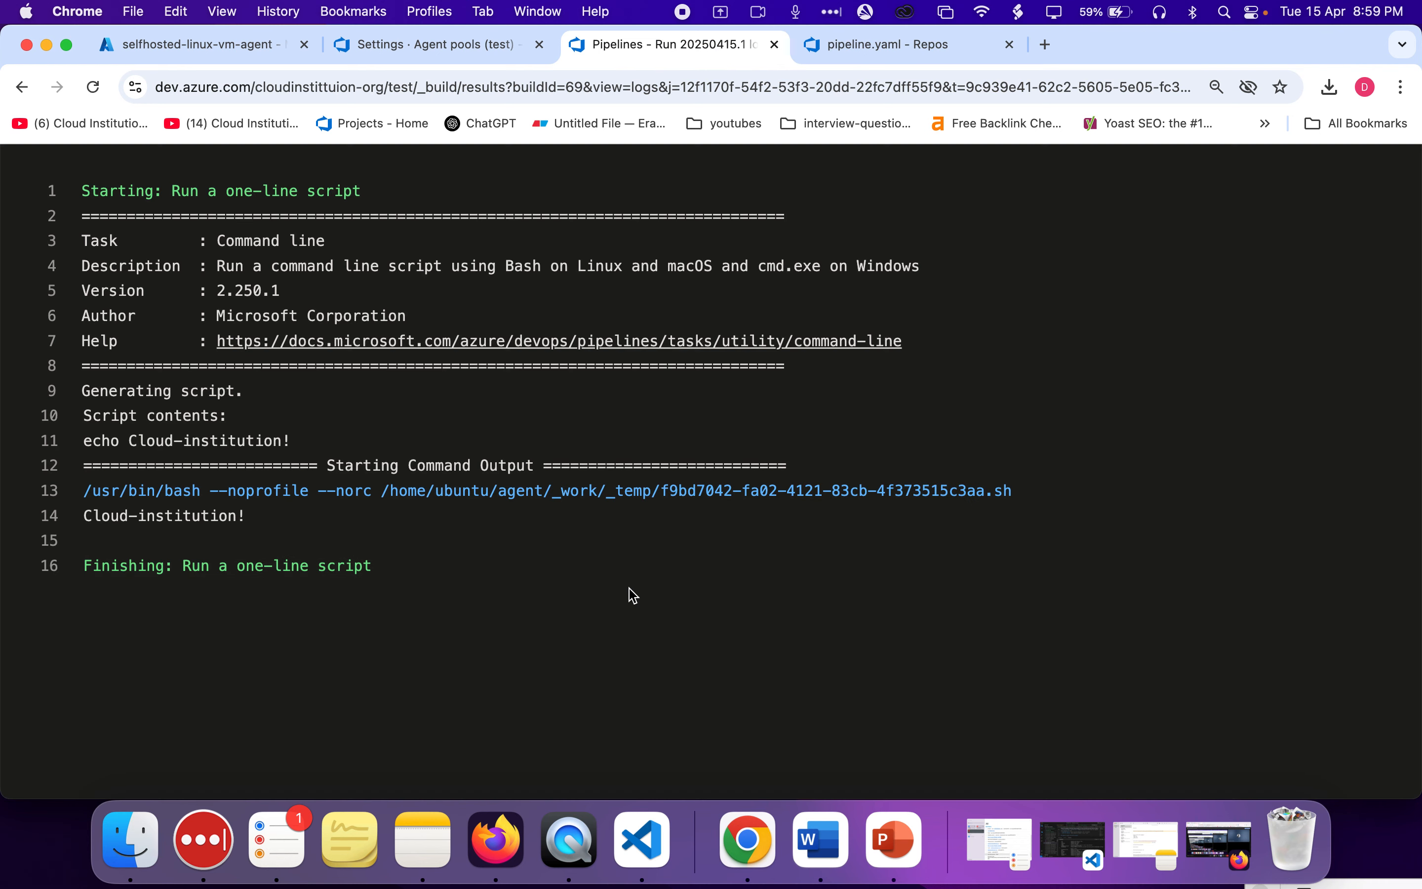
click(956, 53)
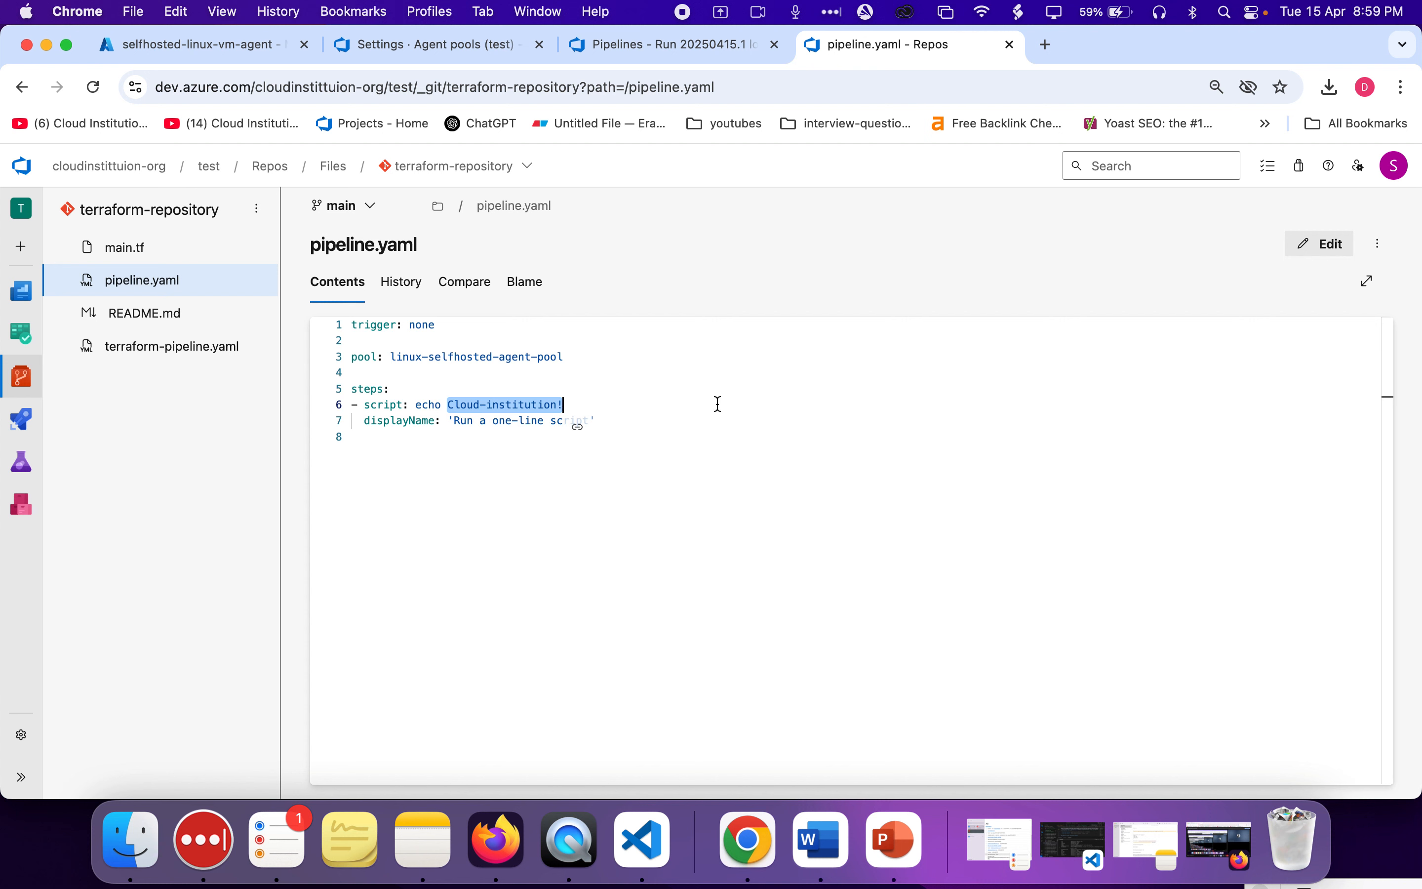
- Review the script step and its displayName in pipeline.yaml
click(670, 459)
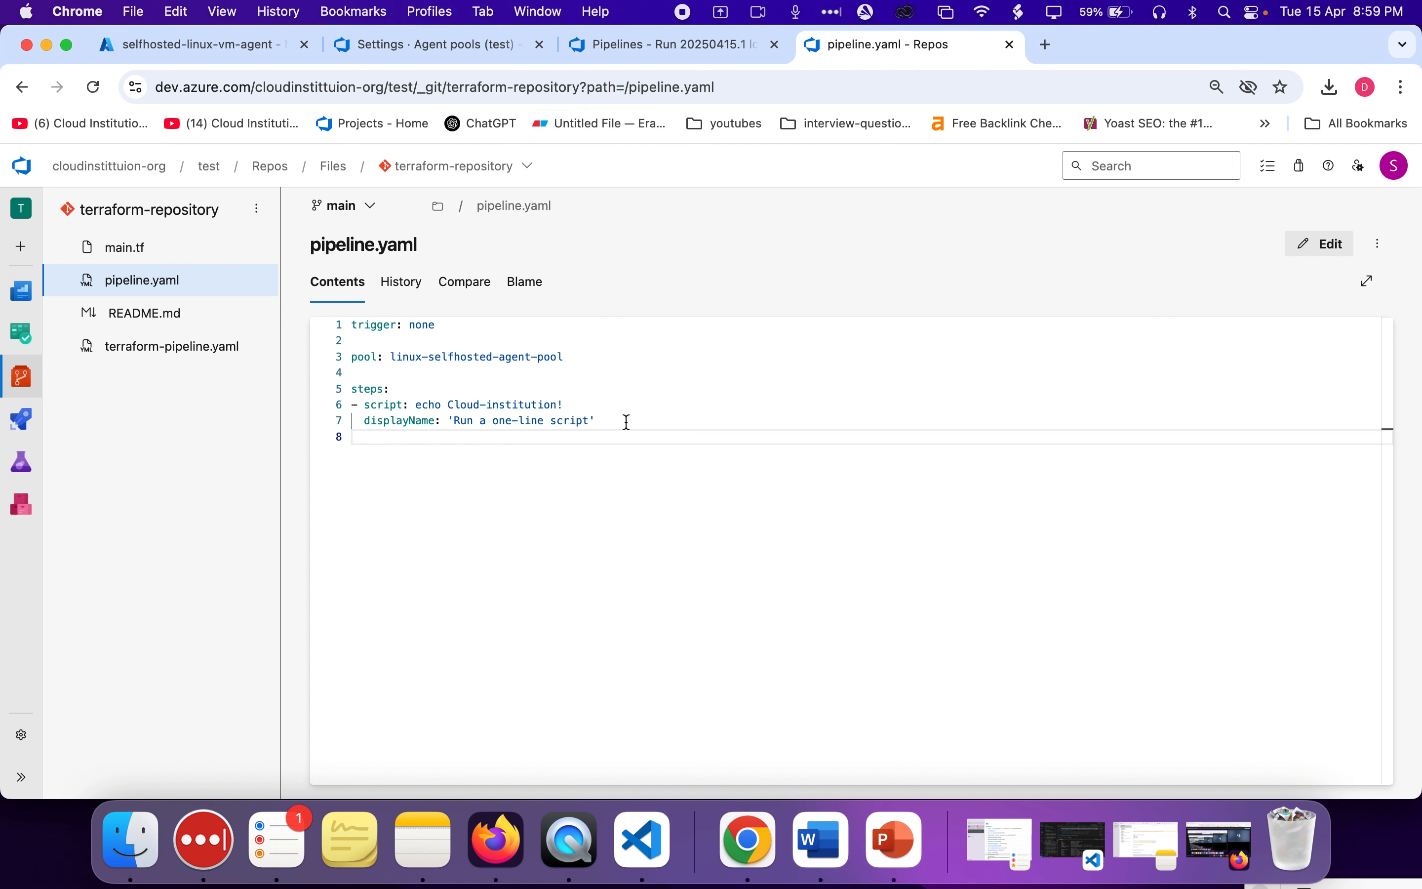
drag(606, 424, 352, 410)
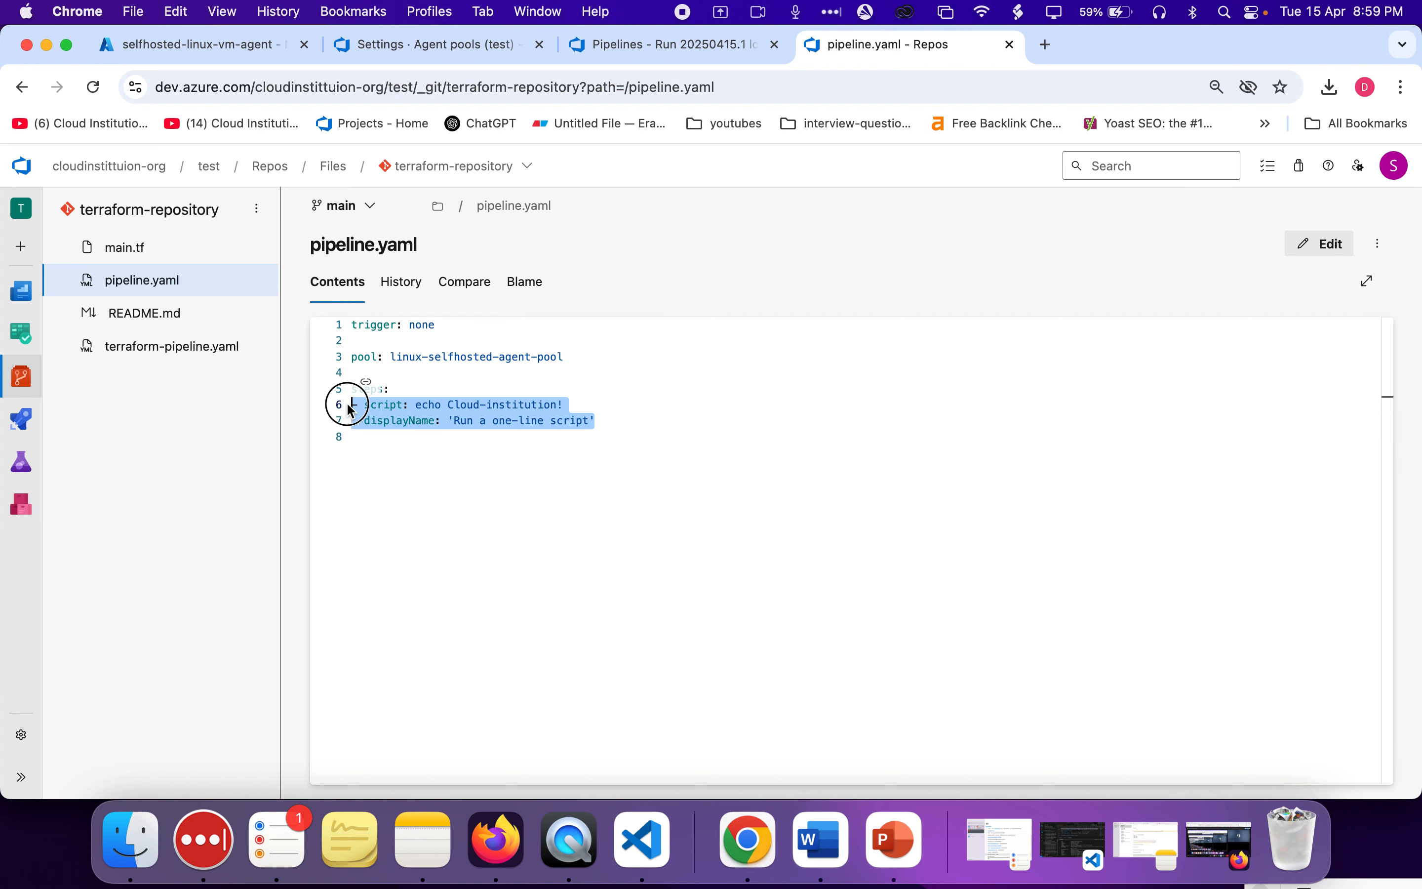
triple_click(459, 412)
click(459, 413)
triple_click(460, 410)
drag(453, 413, 464, 426)
click(501, 463)
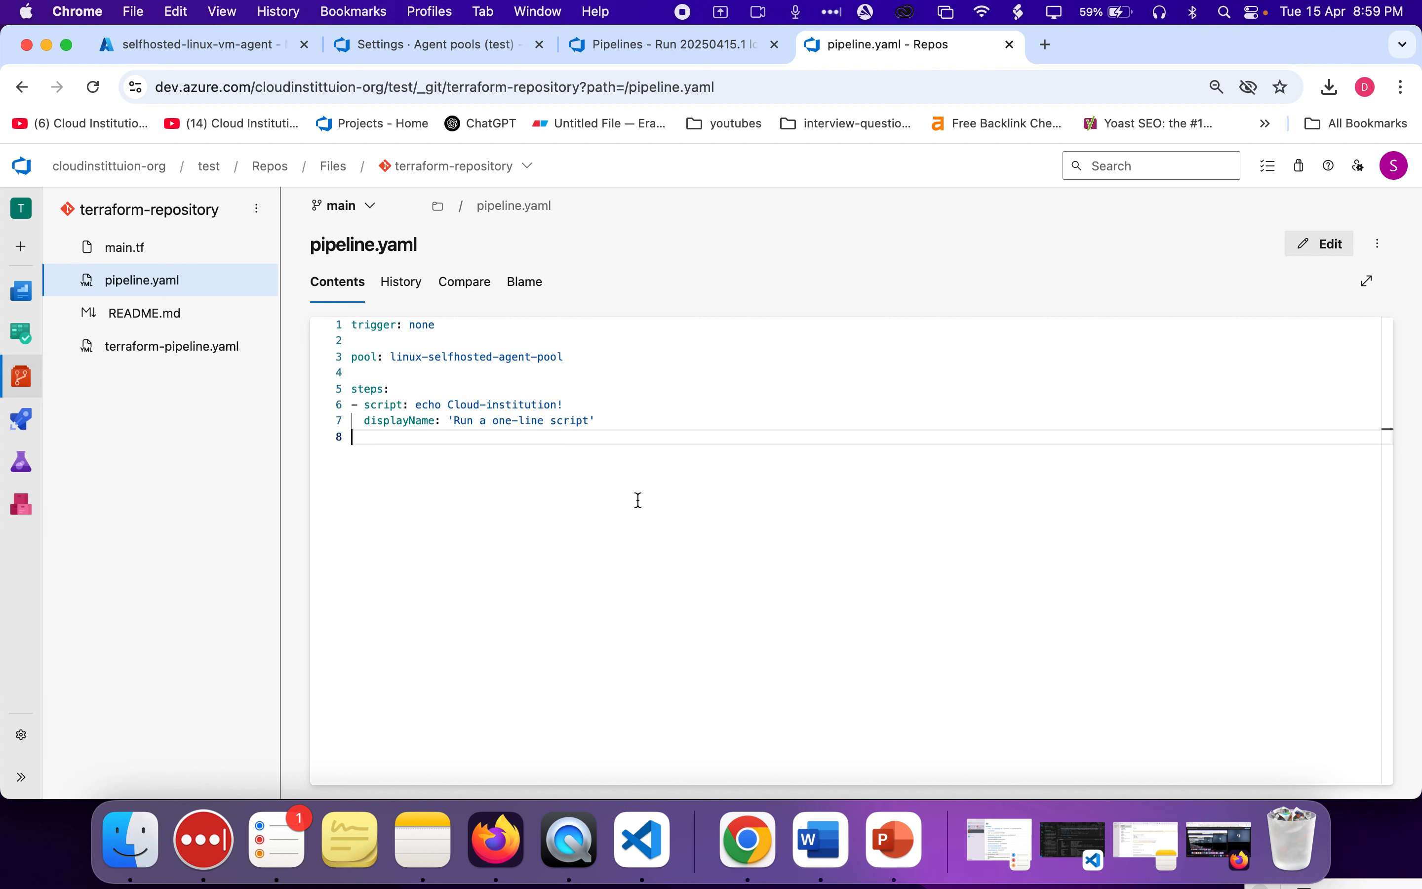
click(604, 427)
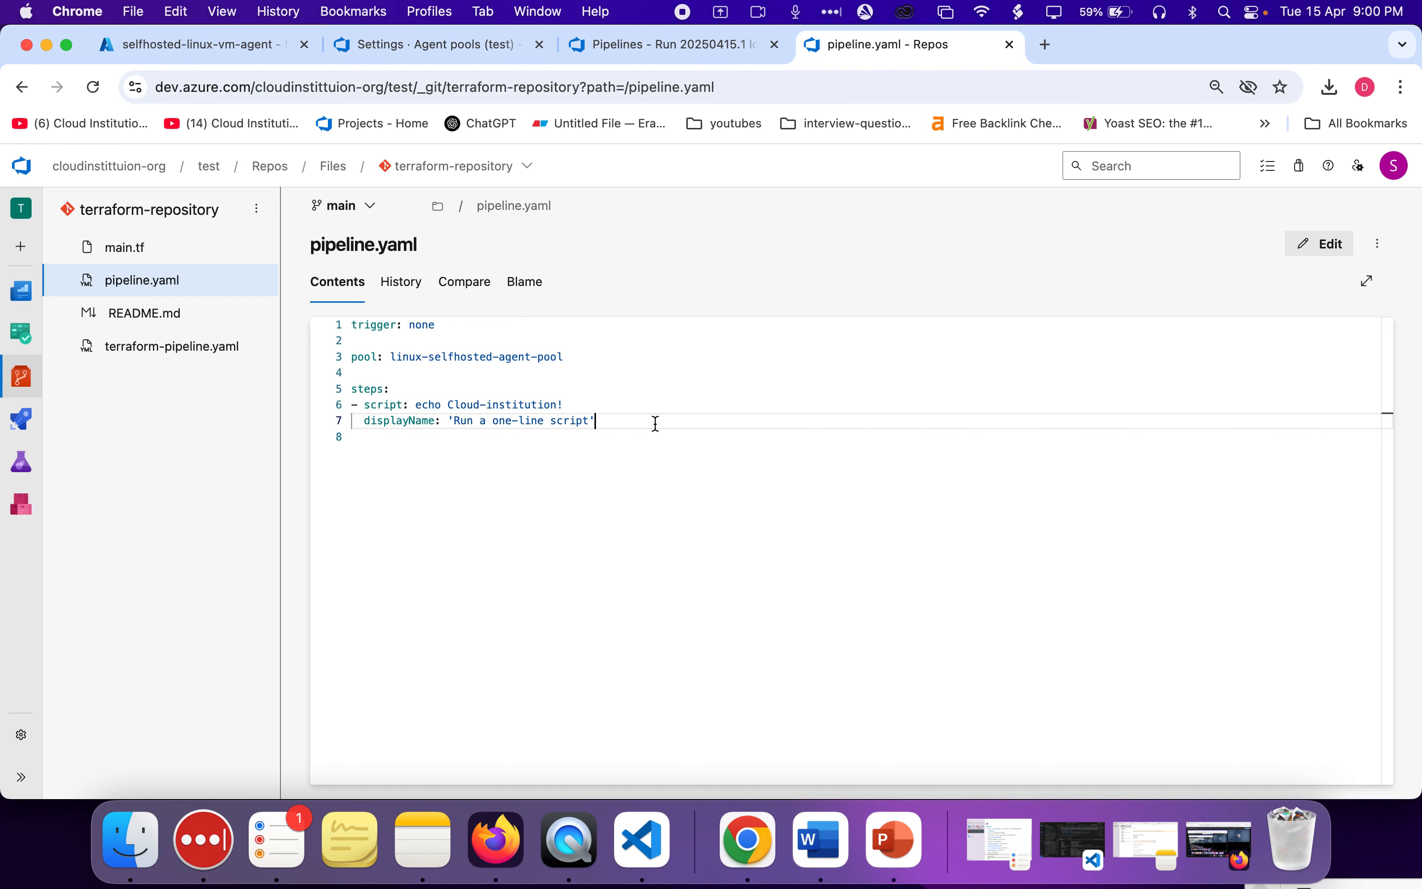
- Switch to Visual Studio Code and stop the running run.sh agent process in the terminal
click(642, 839)
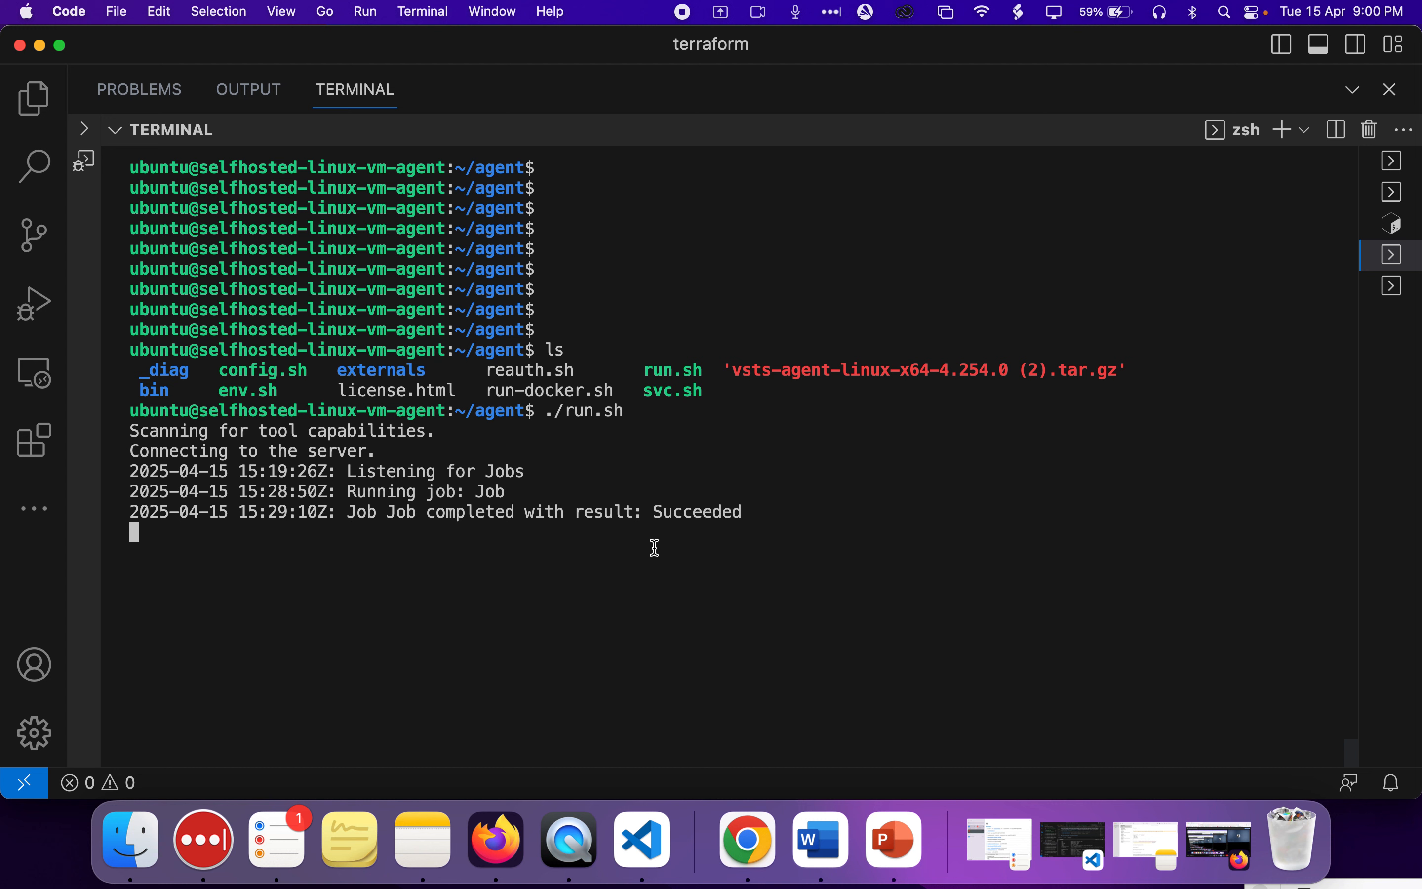
key(ctrl+c)
key(Return)
key(Return)
key(Return)
key(Return)
key(Return)
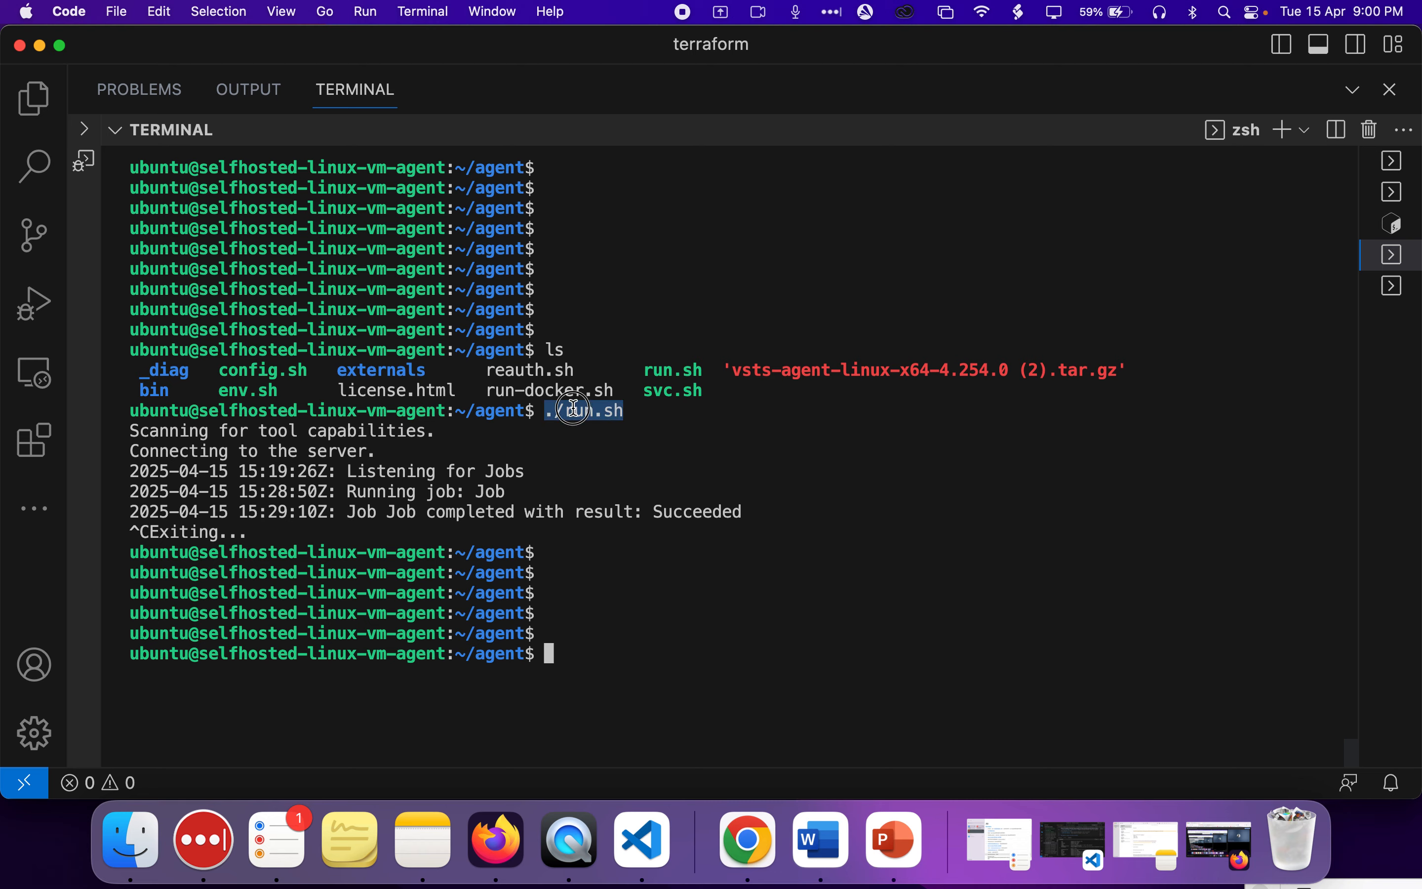
- Switch to Chrome, start a new run of the terraform-repository pipeline and read its job's queue message
key(super+Tab)
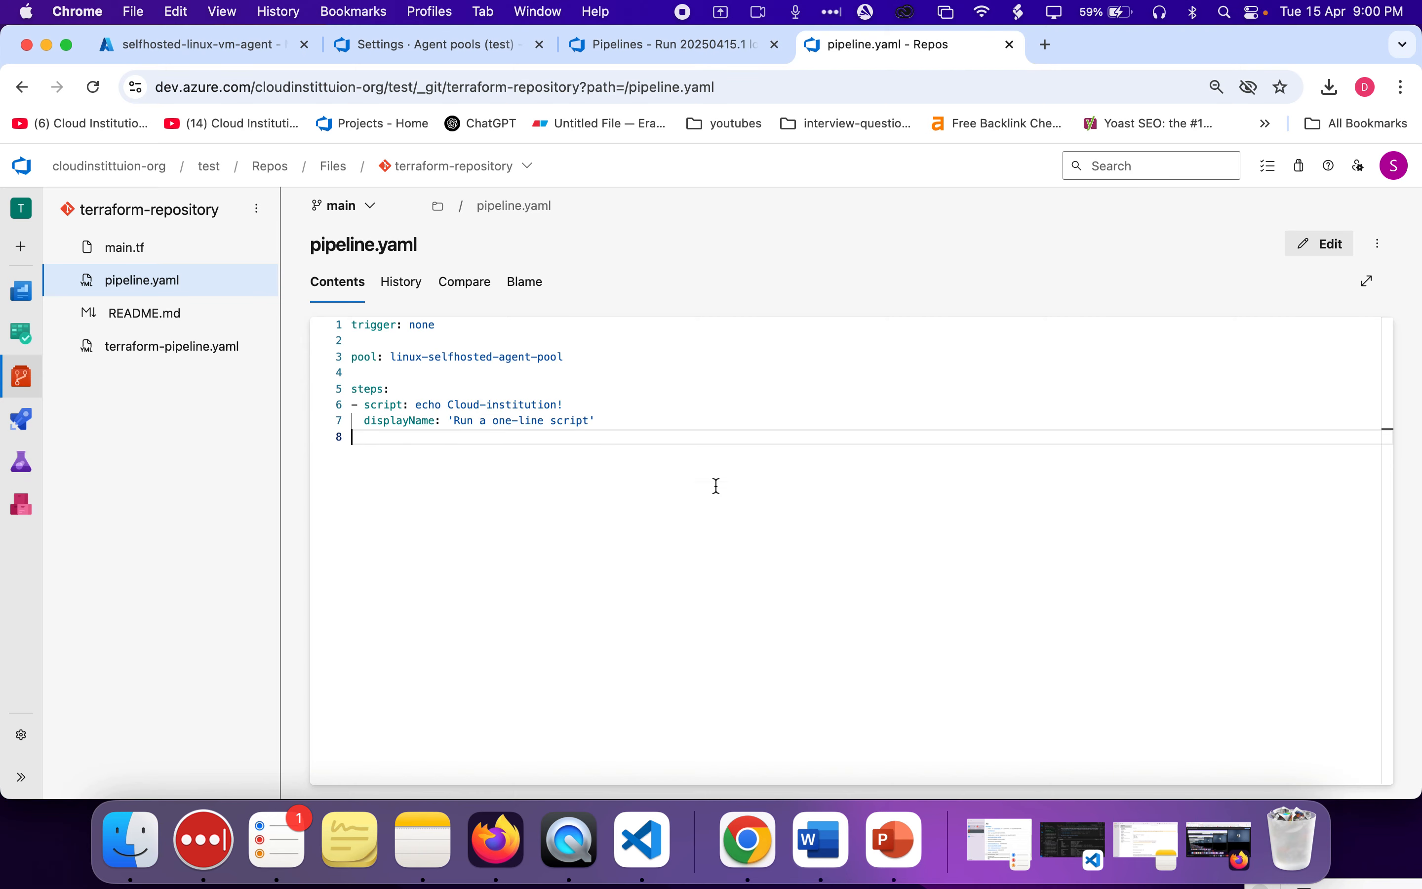
click(672, 50)
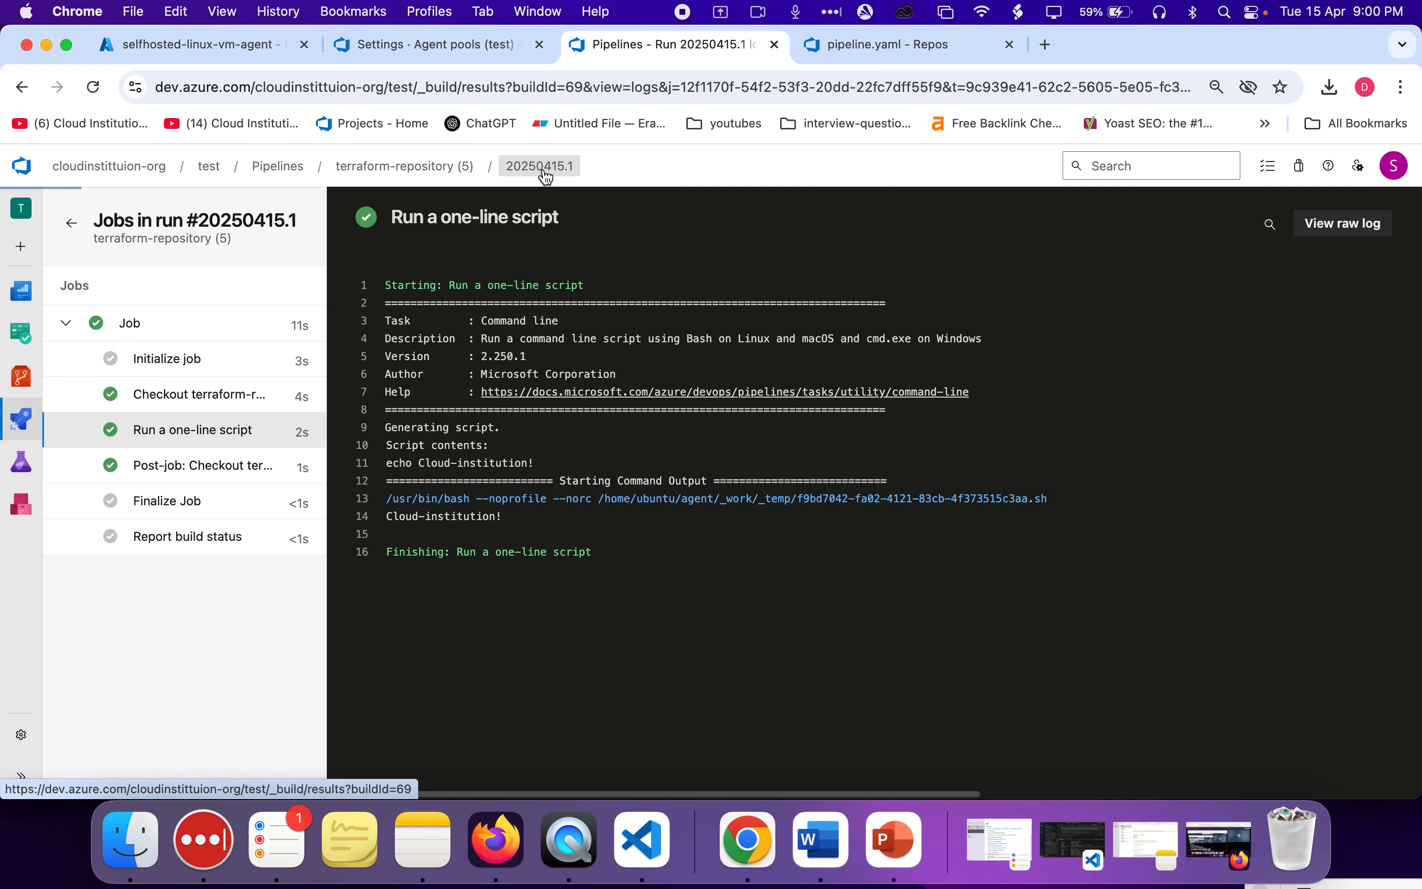
click(541, 166)
click(1342, 229)
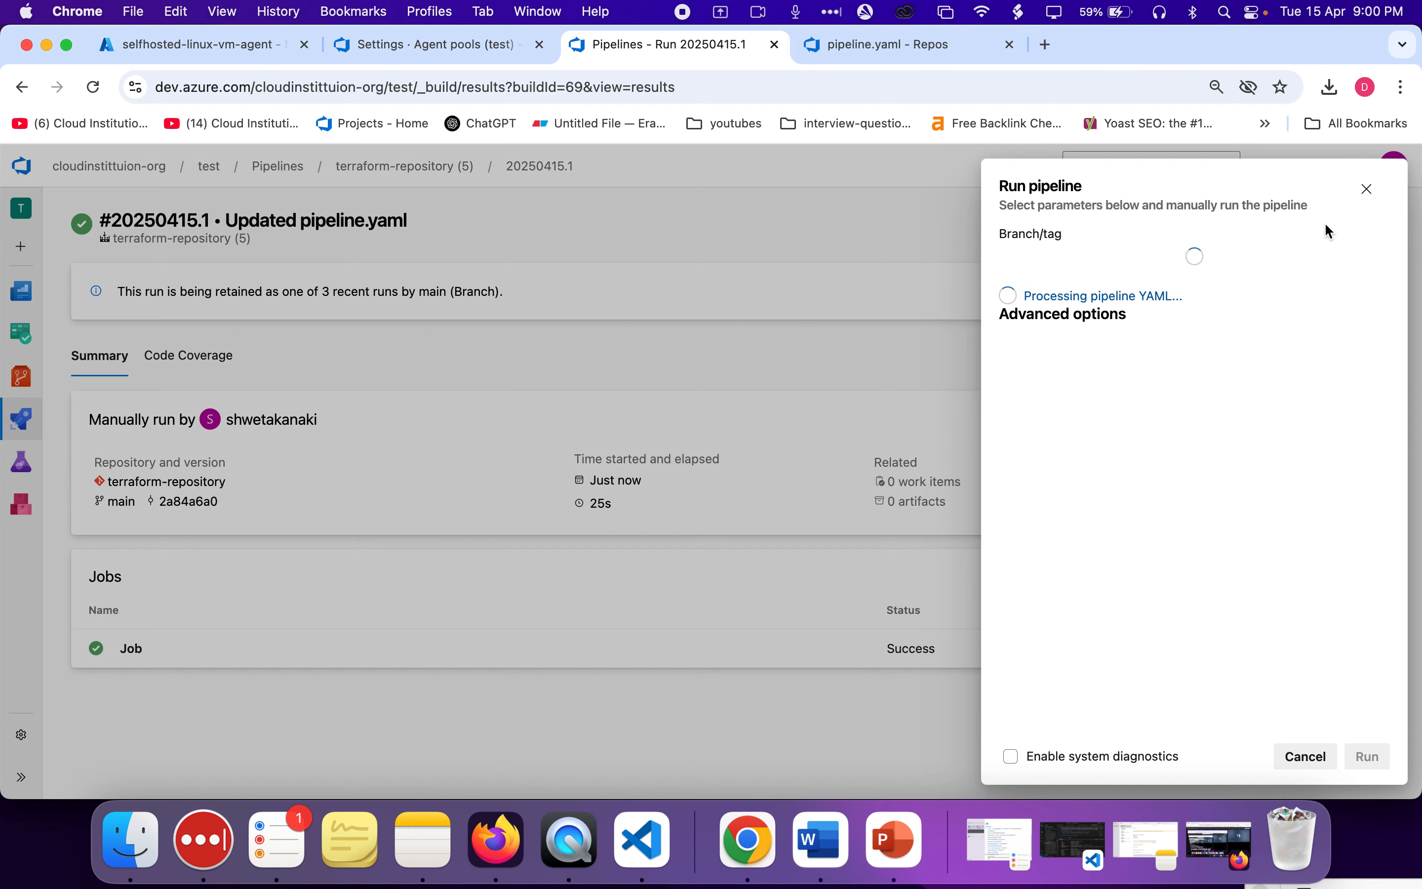
click(1379, 767)
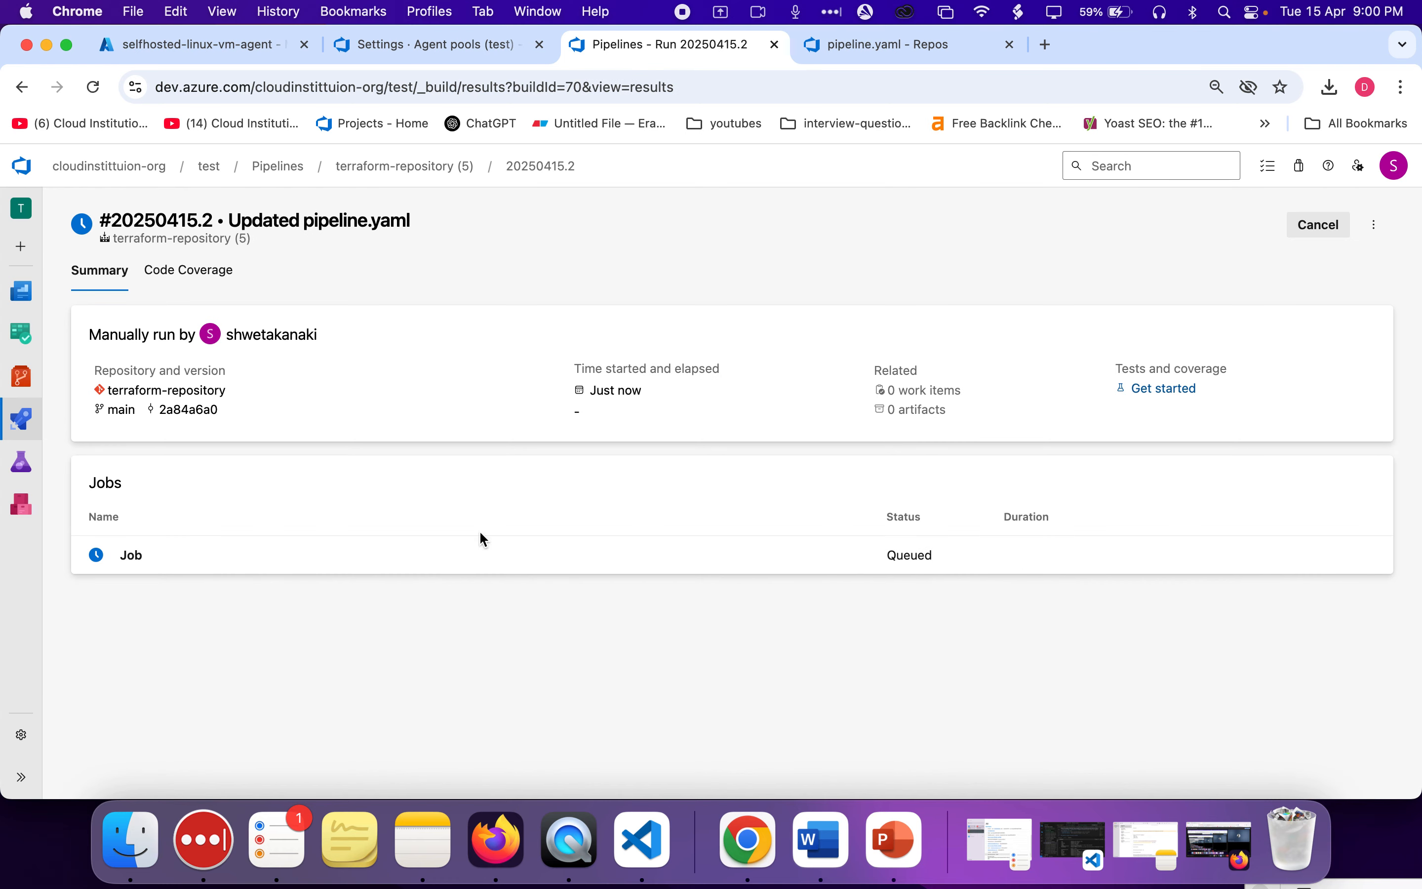
click(481, 558)
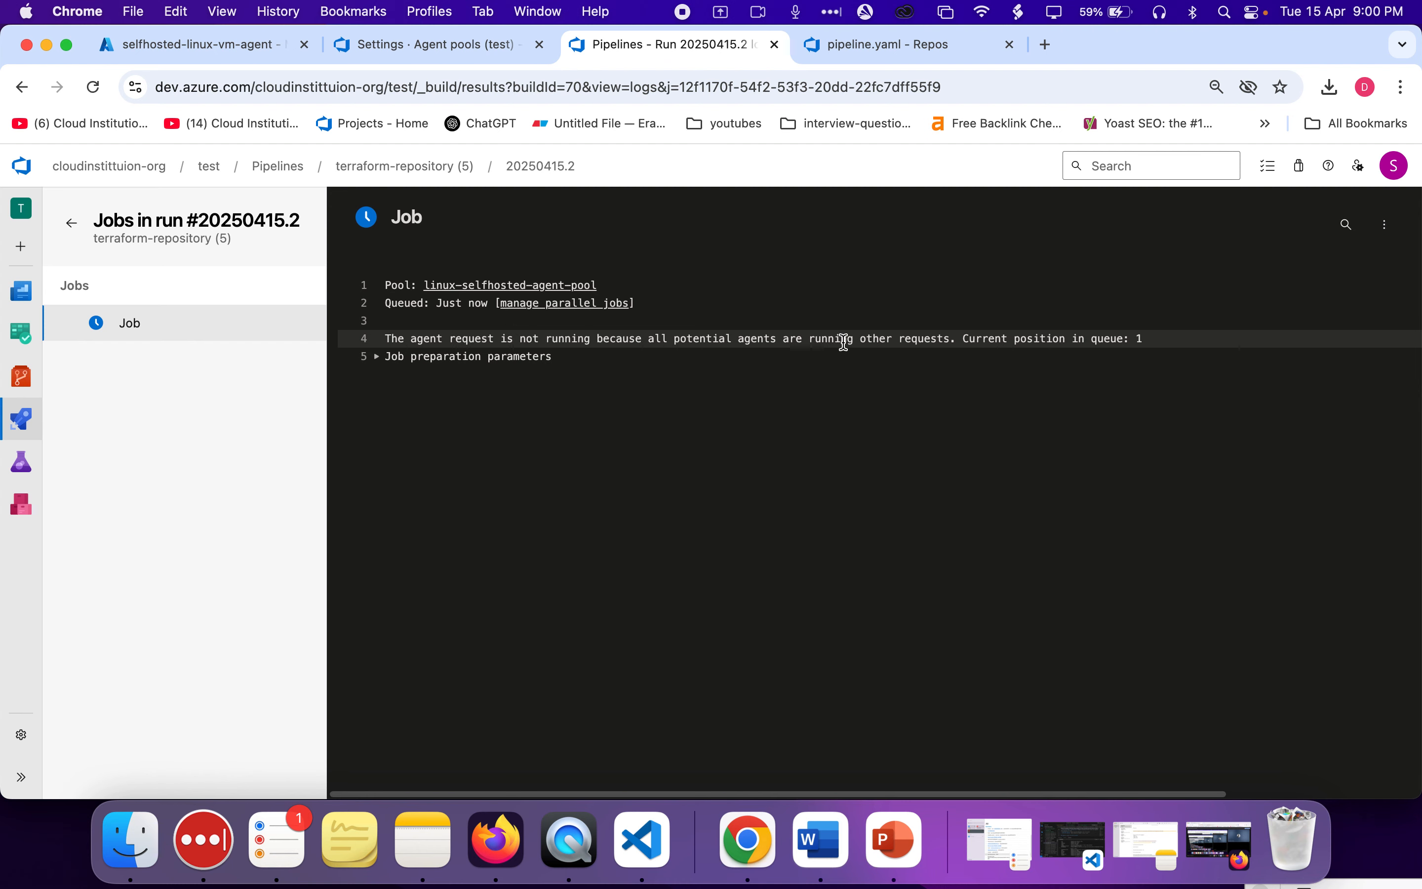
triple_click(971, 339)
click(525, 382)
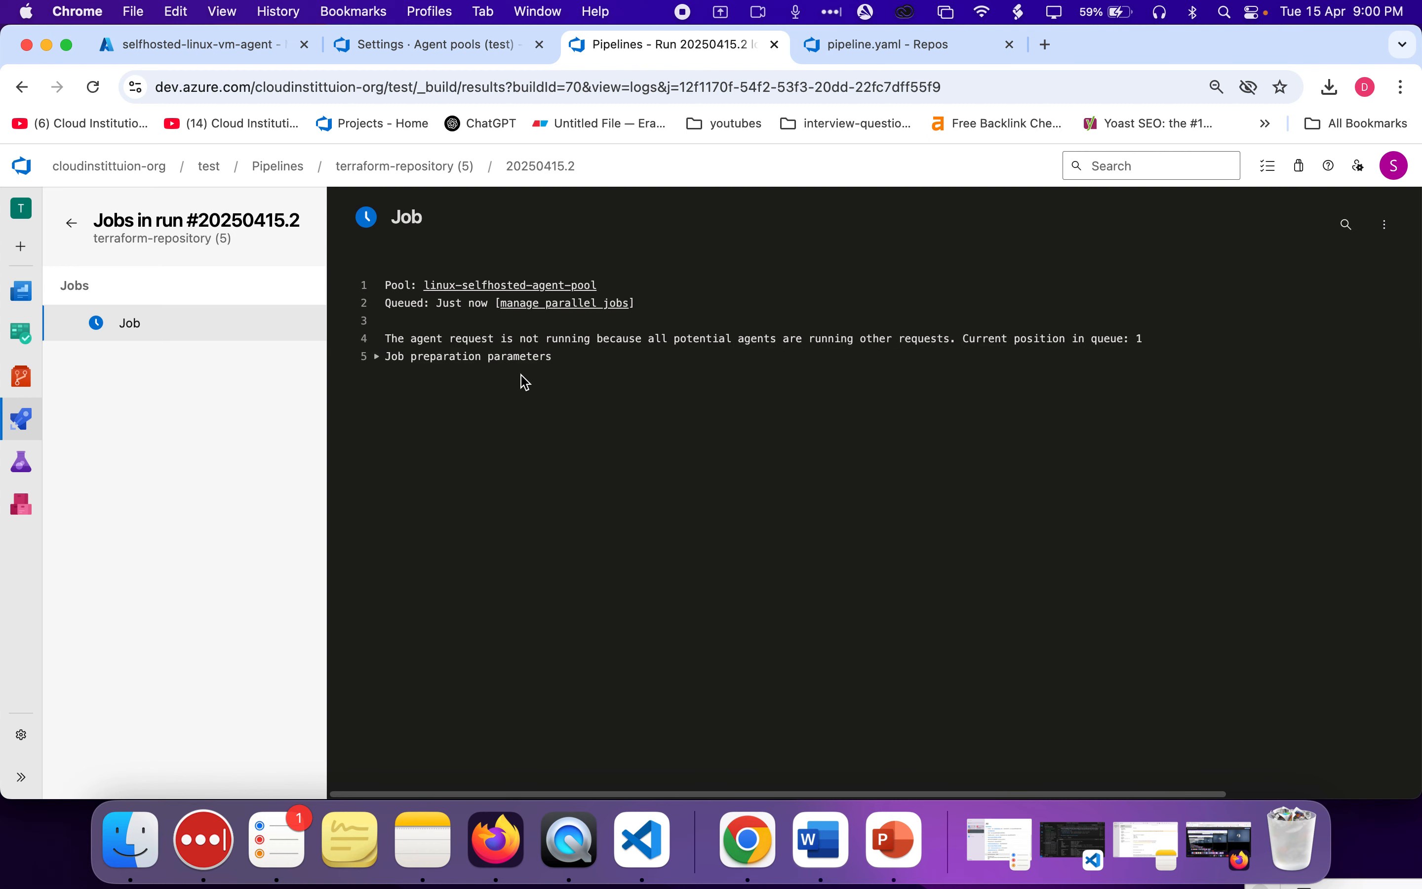
- Switch to Visual Studio Code and review the stopped agent's output from the ./run.sh command onward
key(super+Tab)
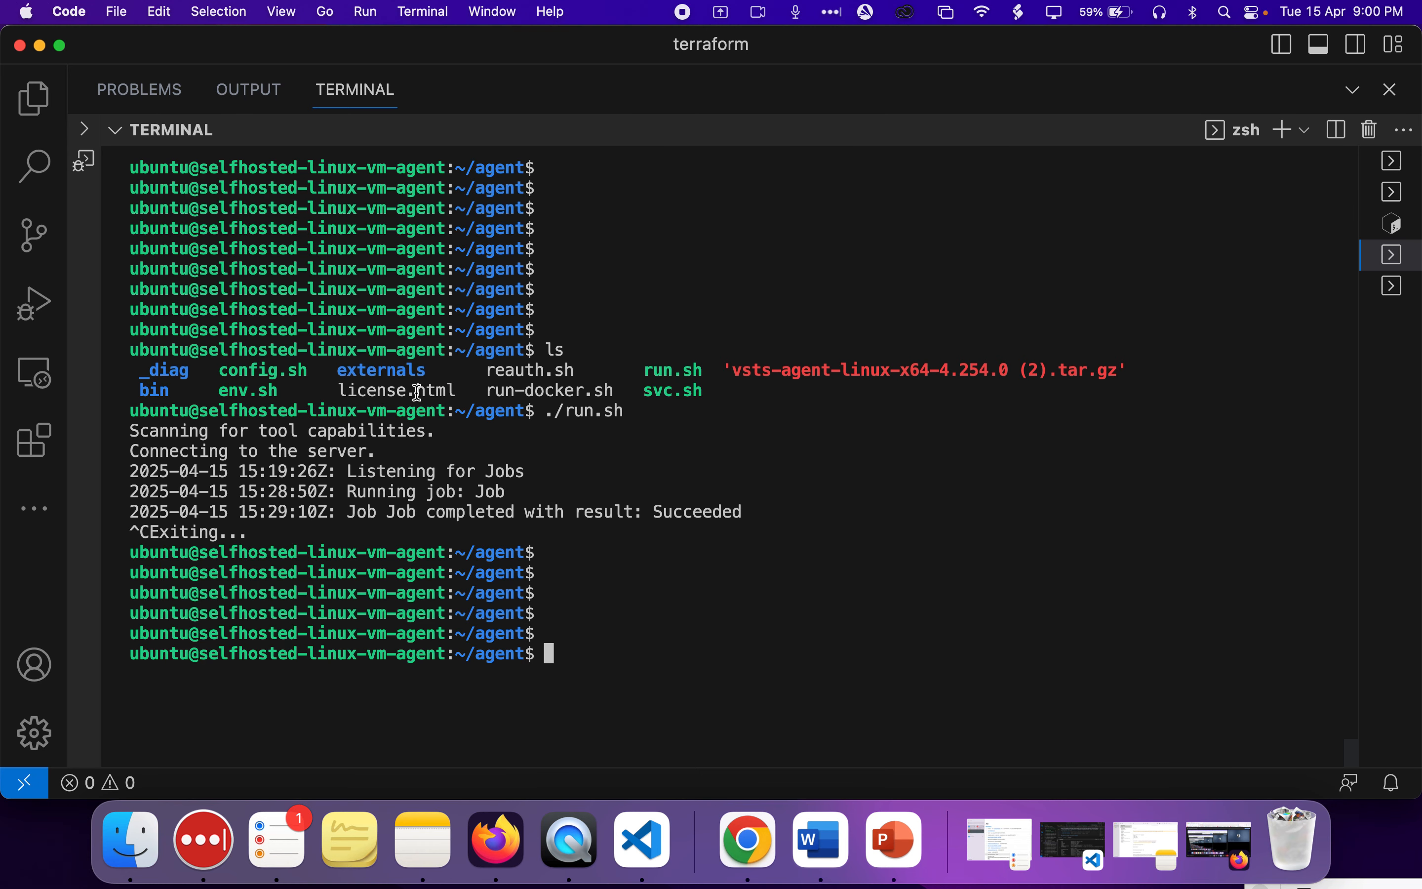
triple_click(332, 410)
drag(332, 410, 408, 530)
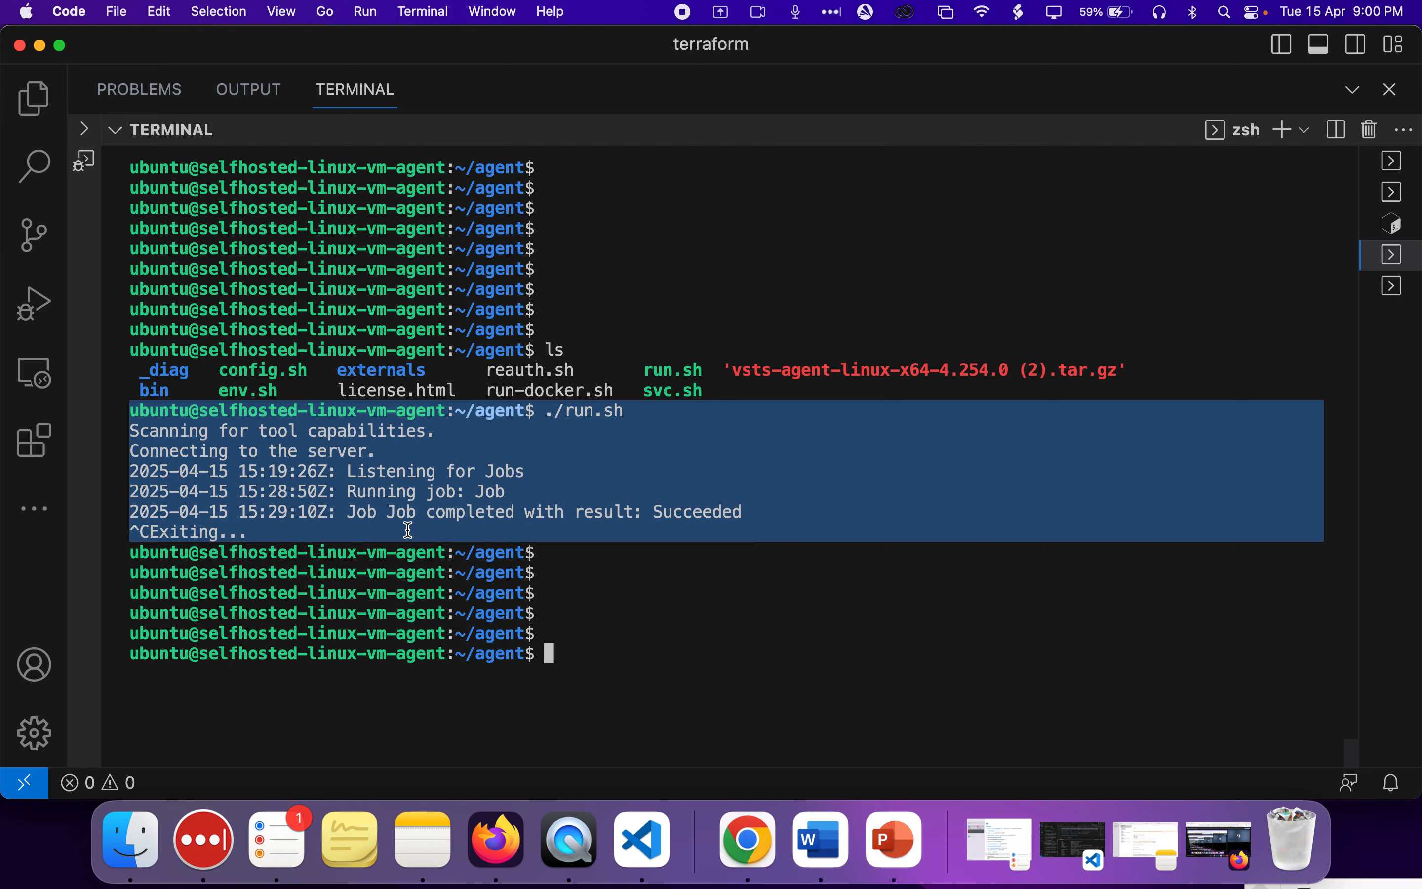
double_click(575, 404)
click(616, 409)
triple_click(615, 409)
- Switch to Chrome and view the jobs of linux-selfhosted-agent-pool in the project's agent pool settings
key(super+Tab)
key(super+Tab)
key(super+Tab)
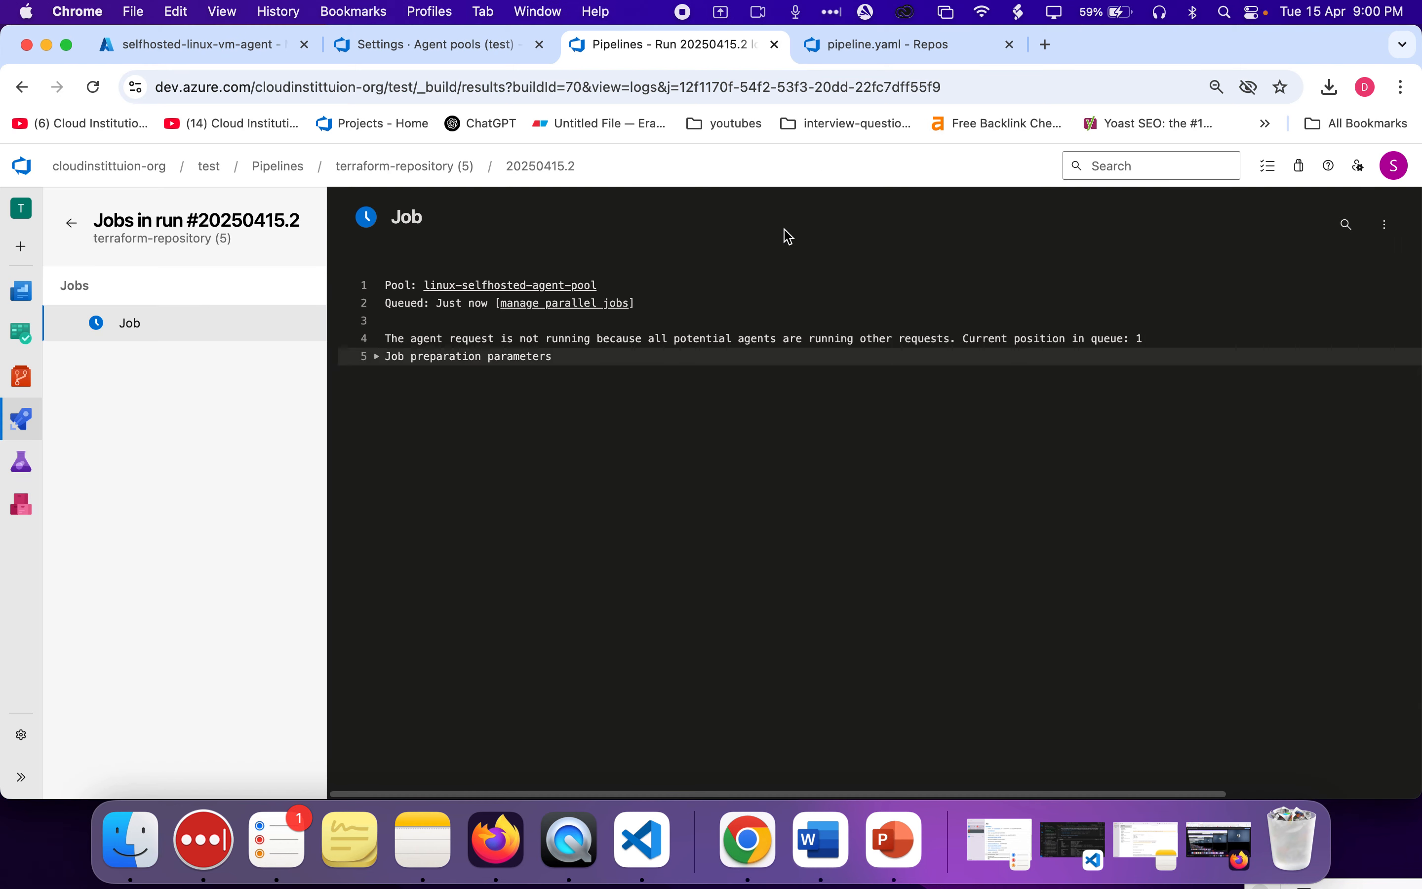
click(816, 52)
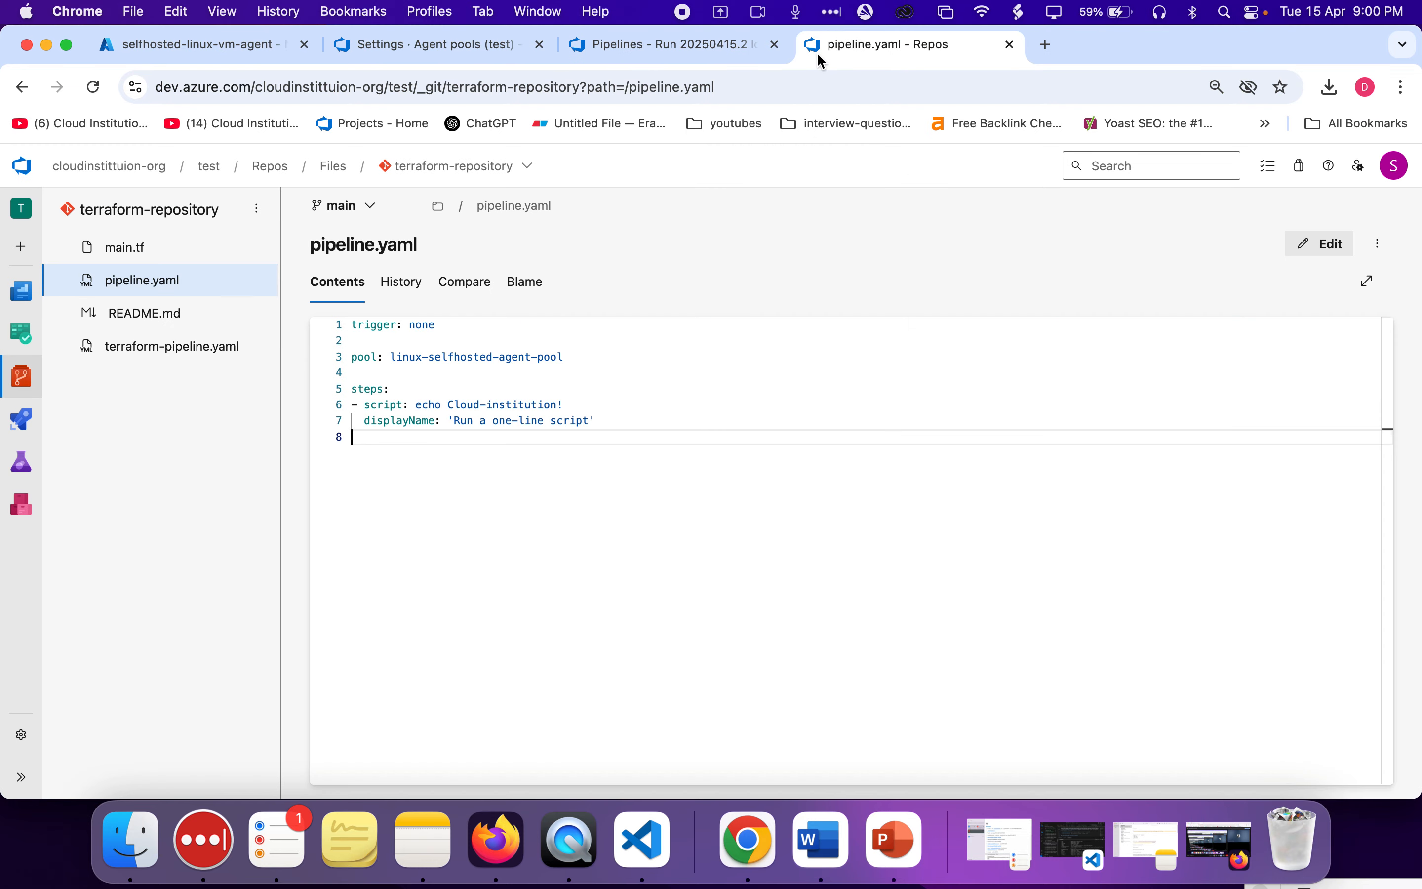
click(399, 51)
click(385, 447)
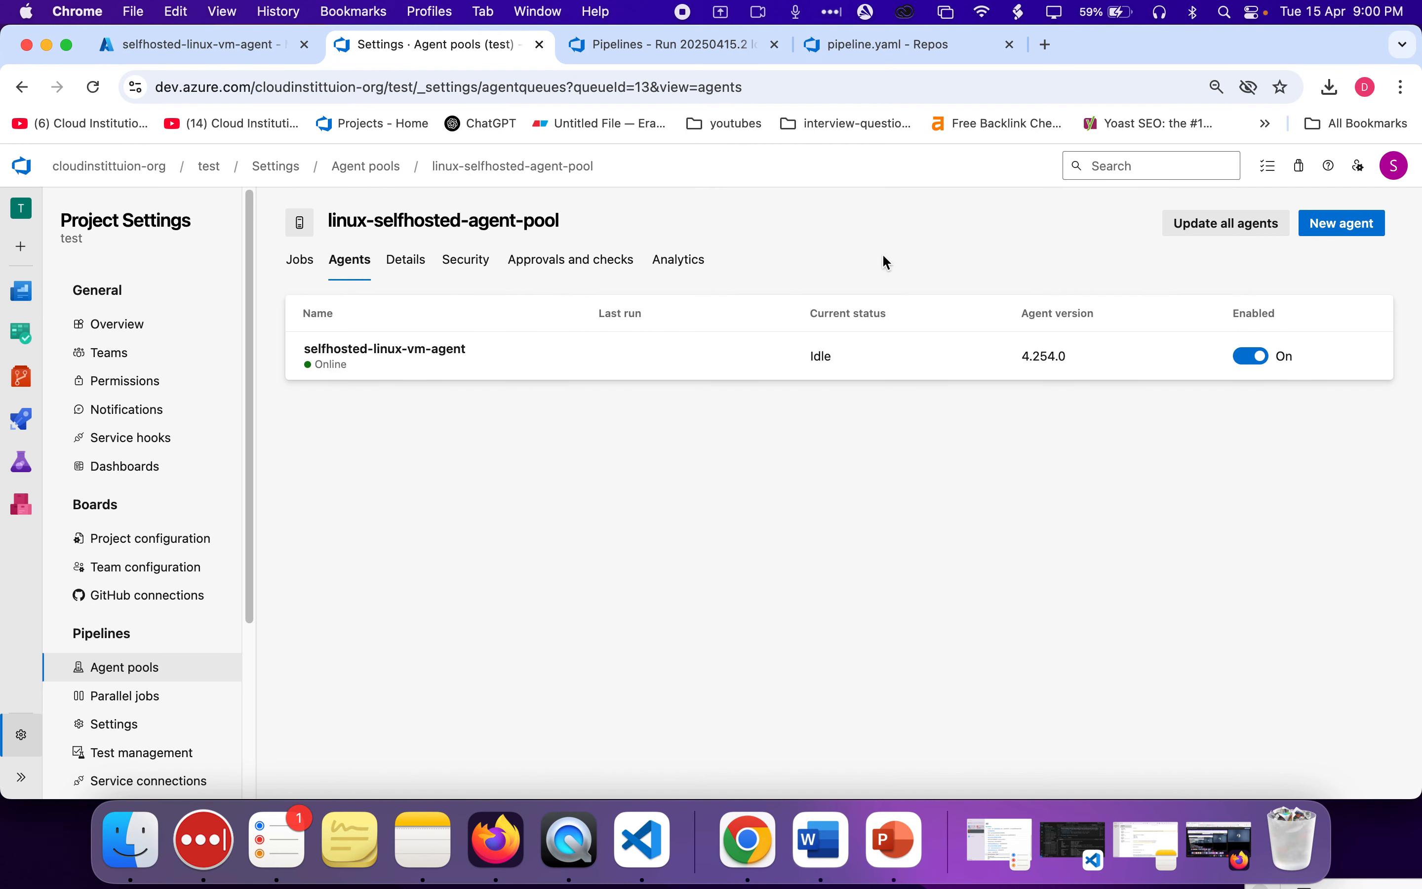
click(306, 267)
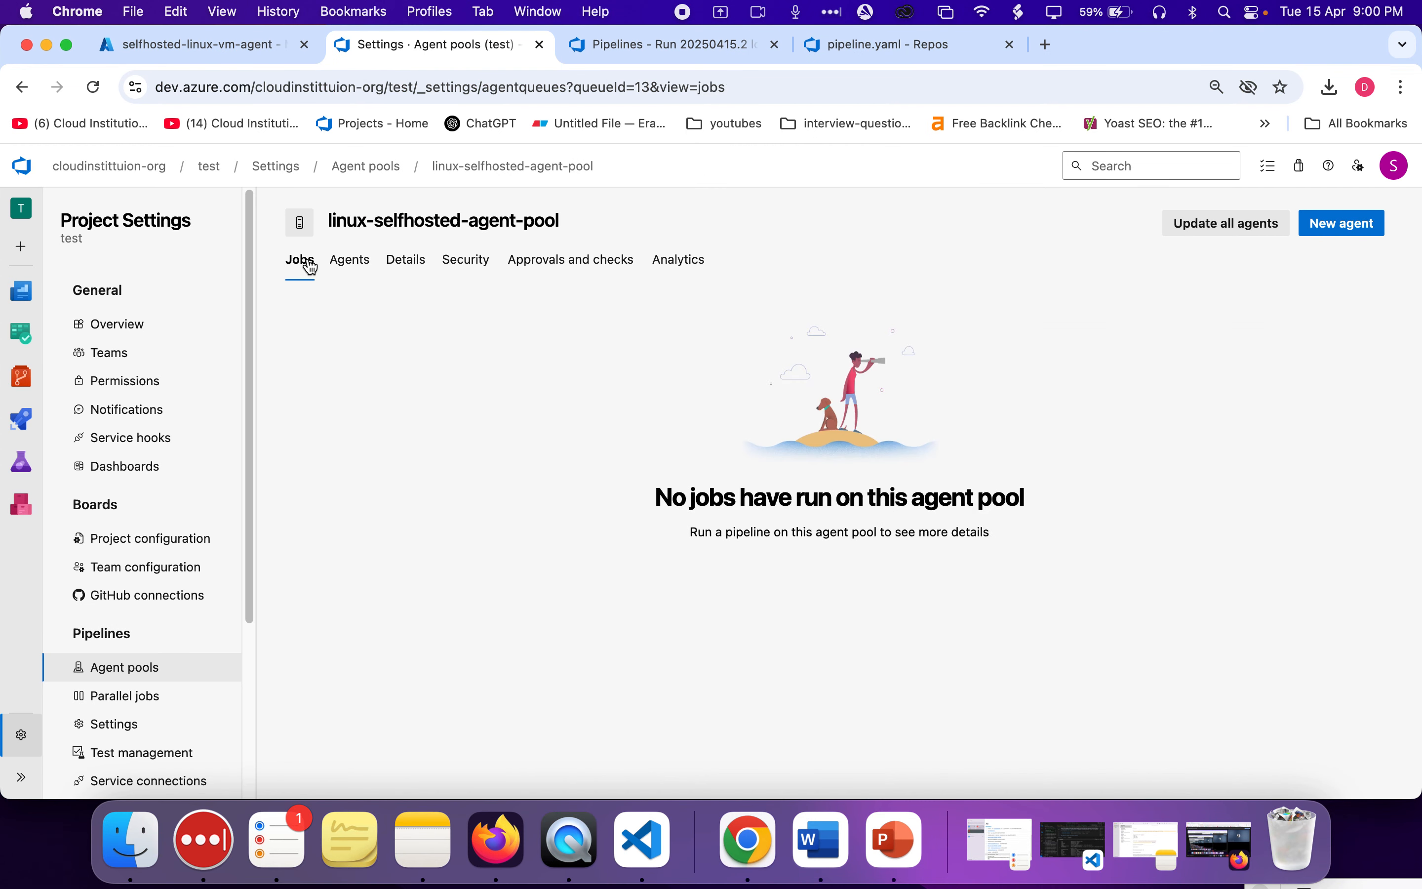
- View the agents of linux-selfhosted-agent-pool and reload the page to check the status of selfhosted-linux-vm-agent
click(349, 272)
click(93, 87)
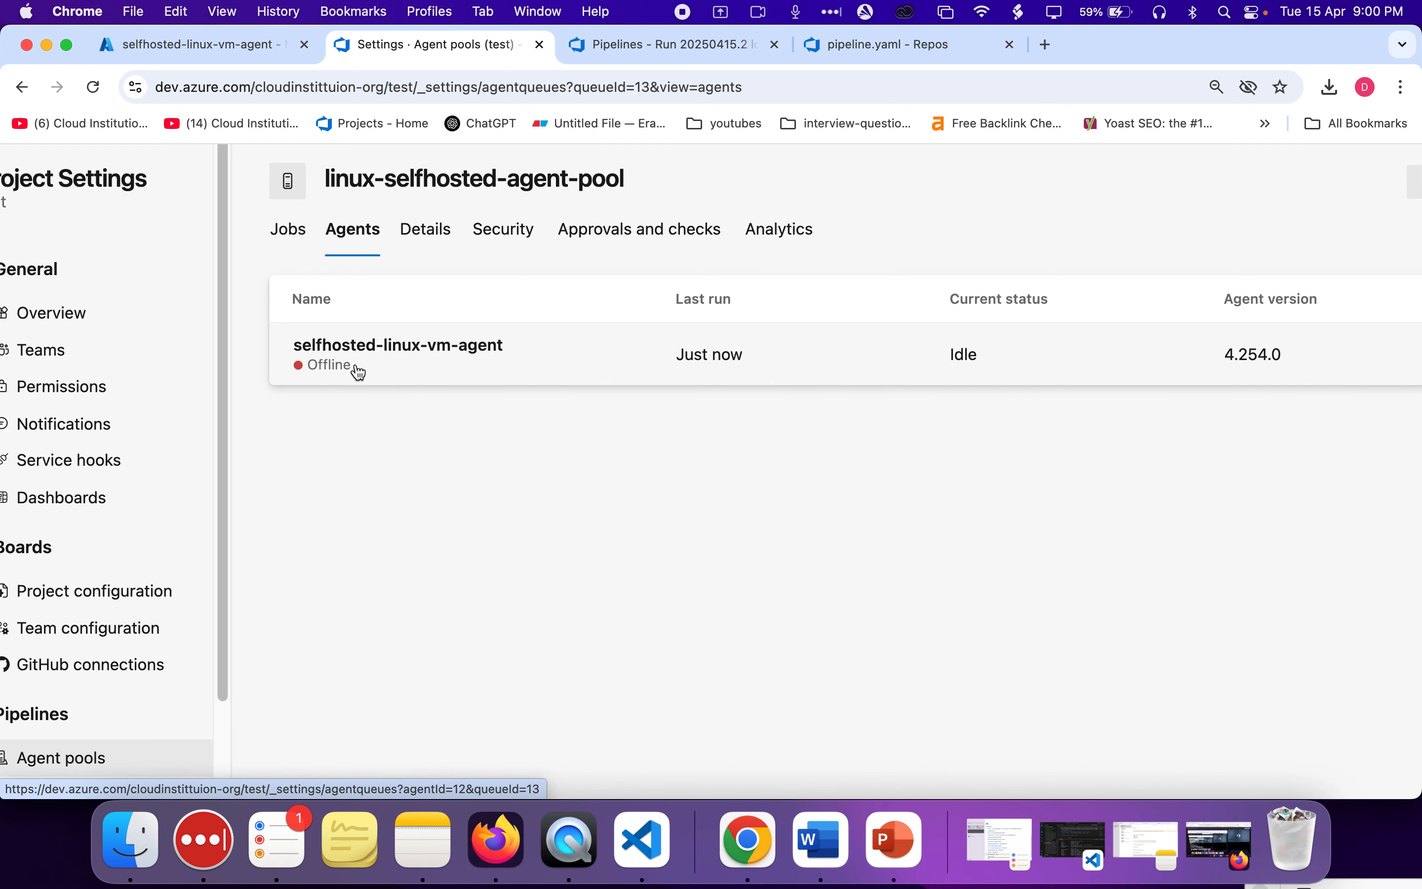
scroll(378, 360, down, 3)
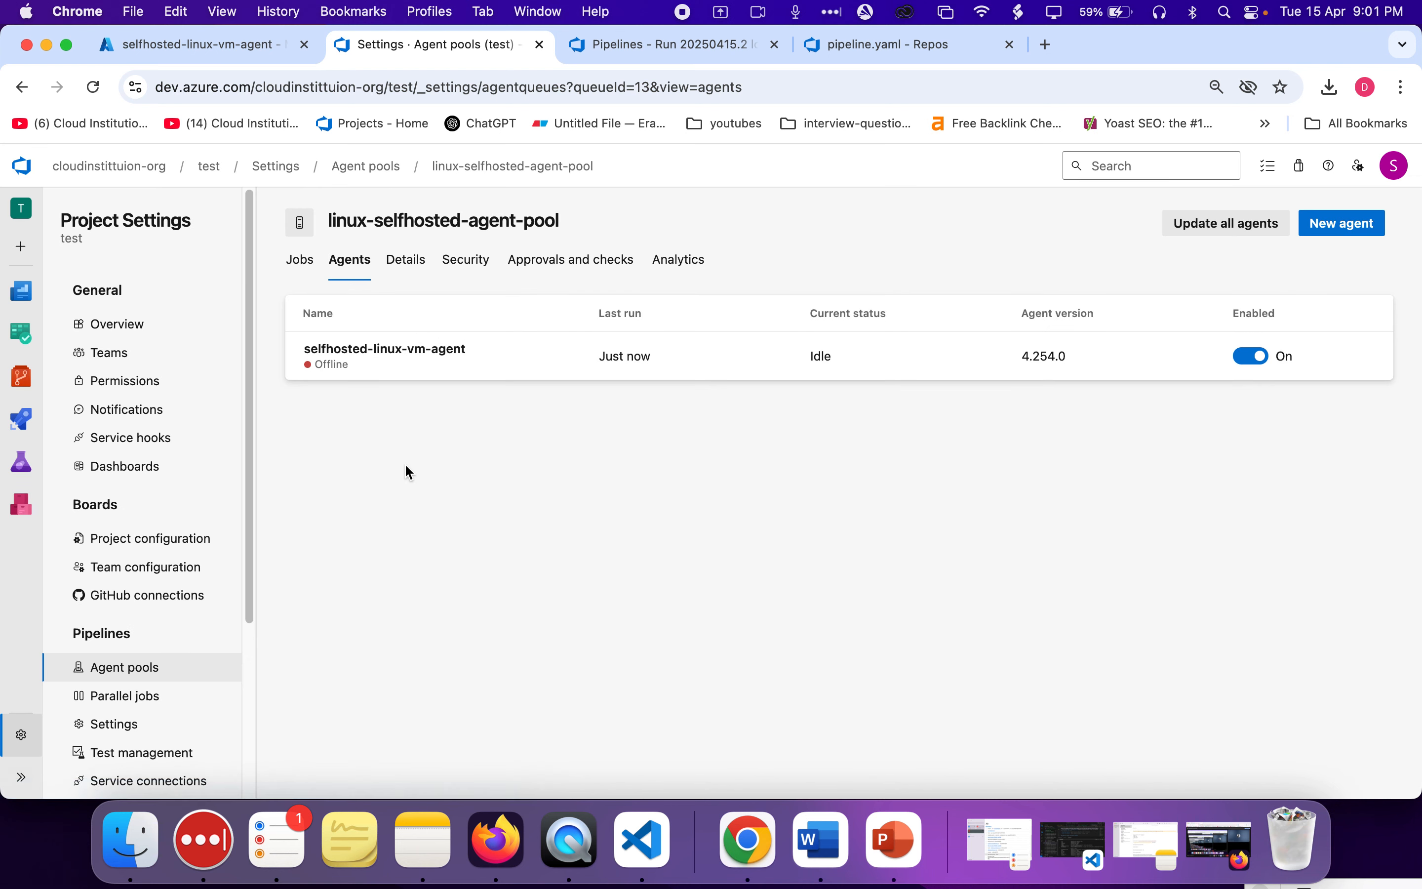
- Switch to Visual Studio Code and start the agent again with ./run.sh in the terminal
key(super+Tab)
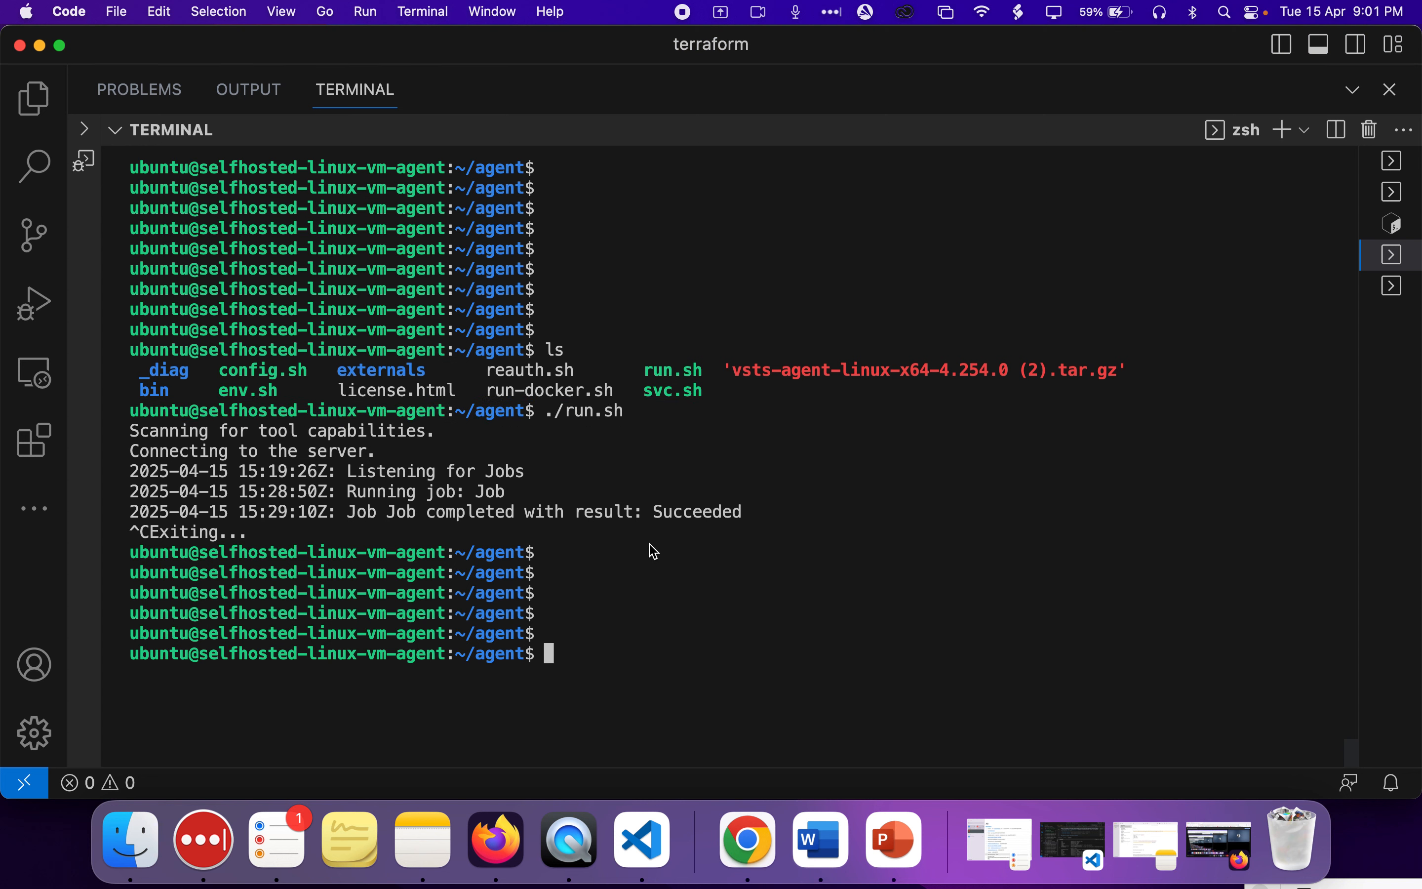
key(Up)
key(Return)
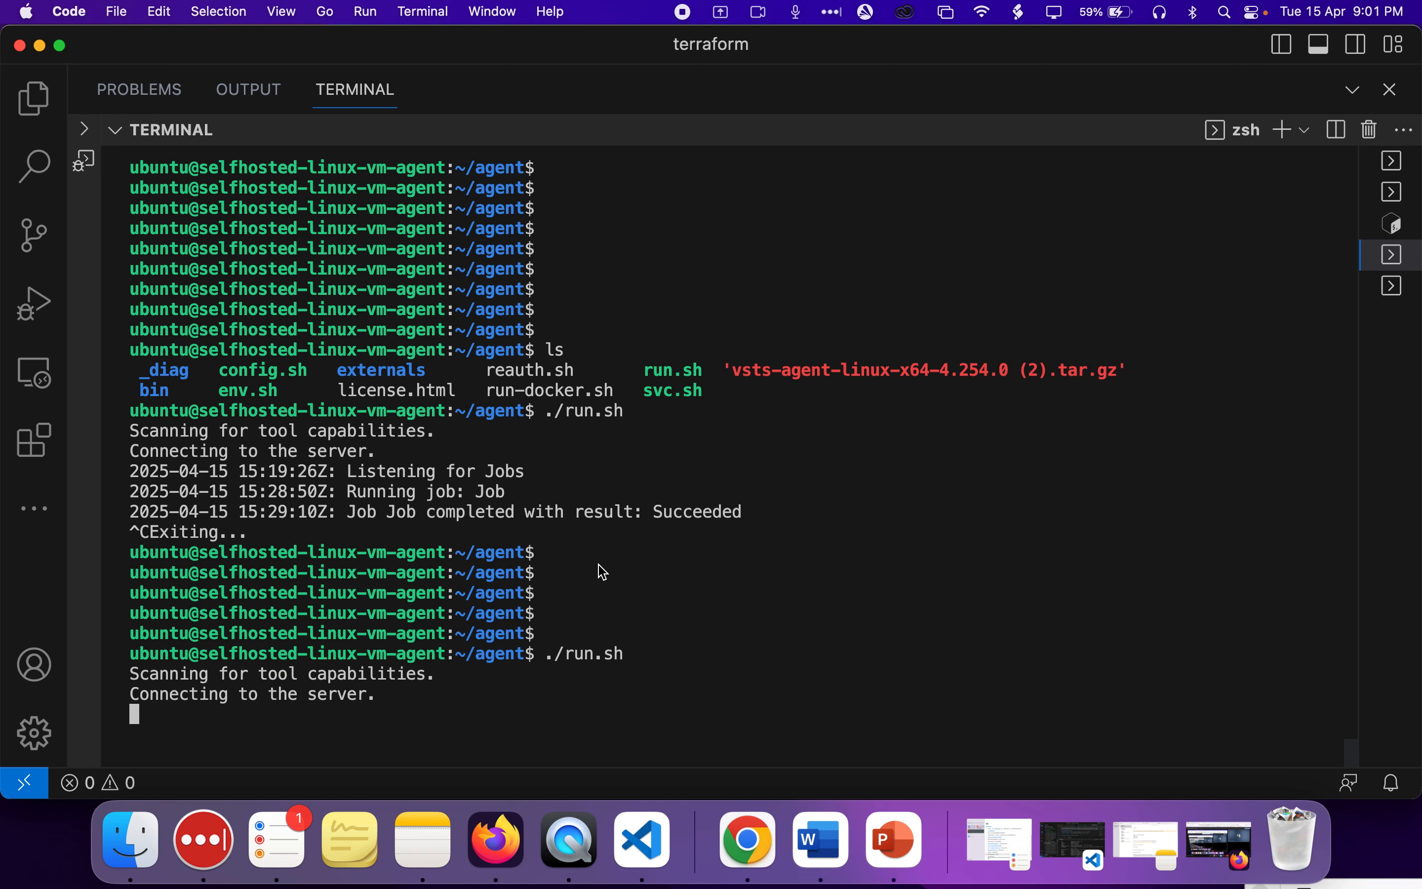
- Switch to Chrome to inspect the queued job in run #20250415.2, and check the agent's latest job output in Visual Studio Code
key(super+Tab)
click(835, 47)
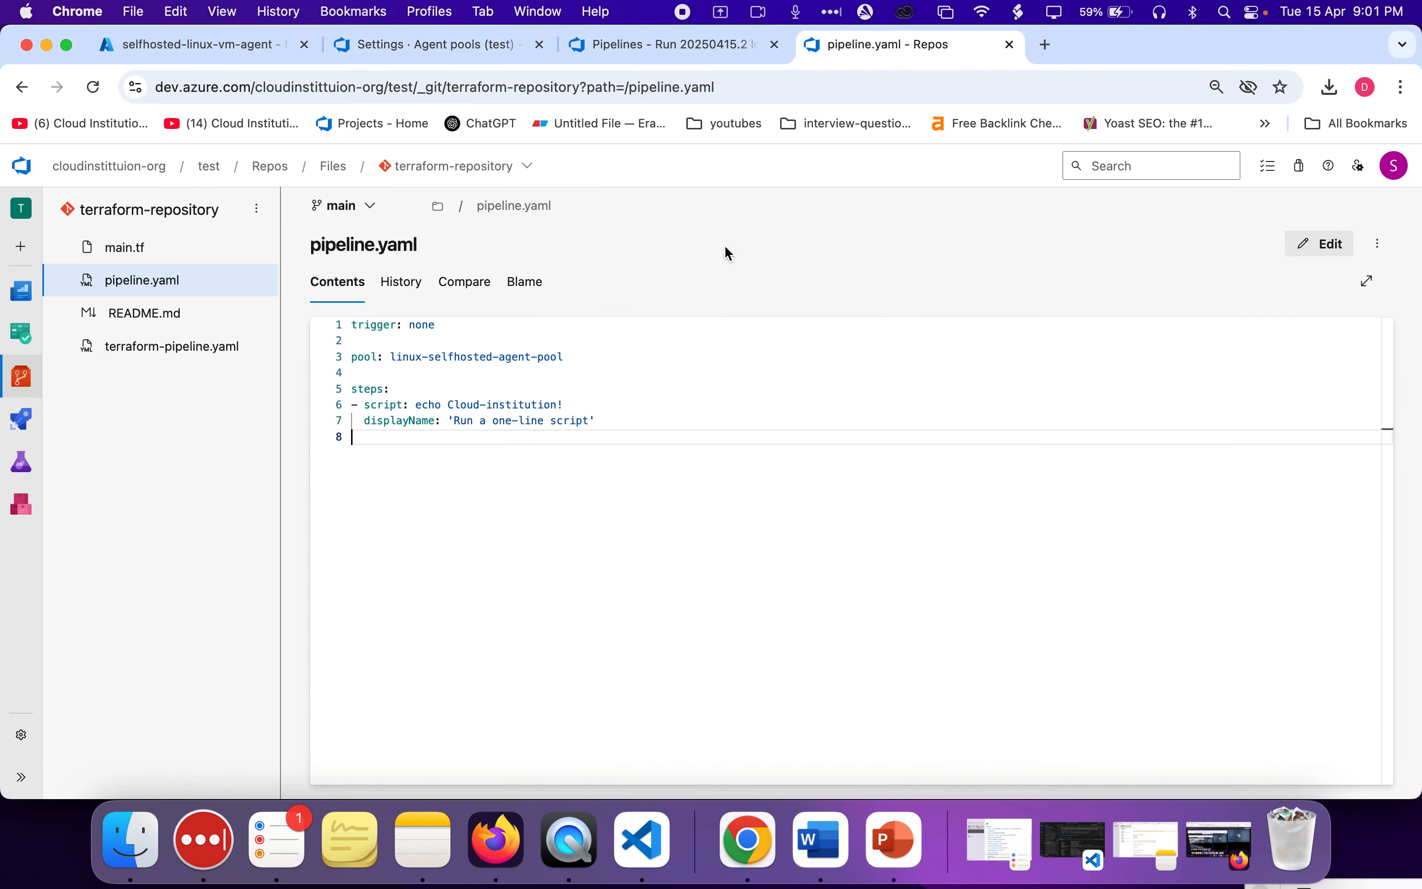
click(708, 47)
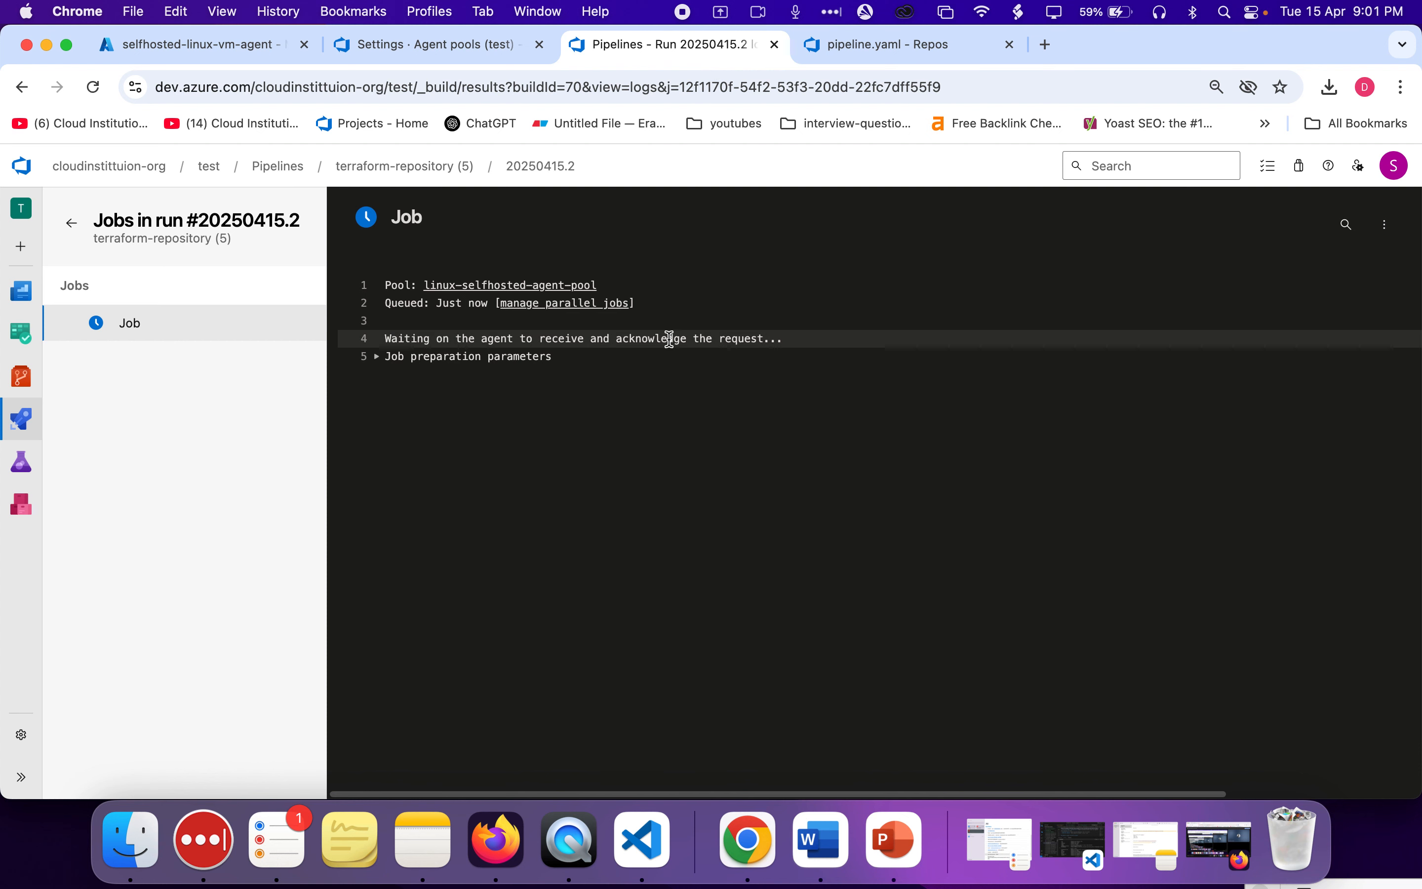
click(383, 357)
click(386, 360)
key(super+Tab)
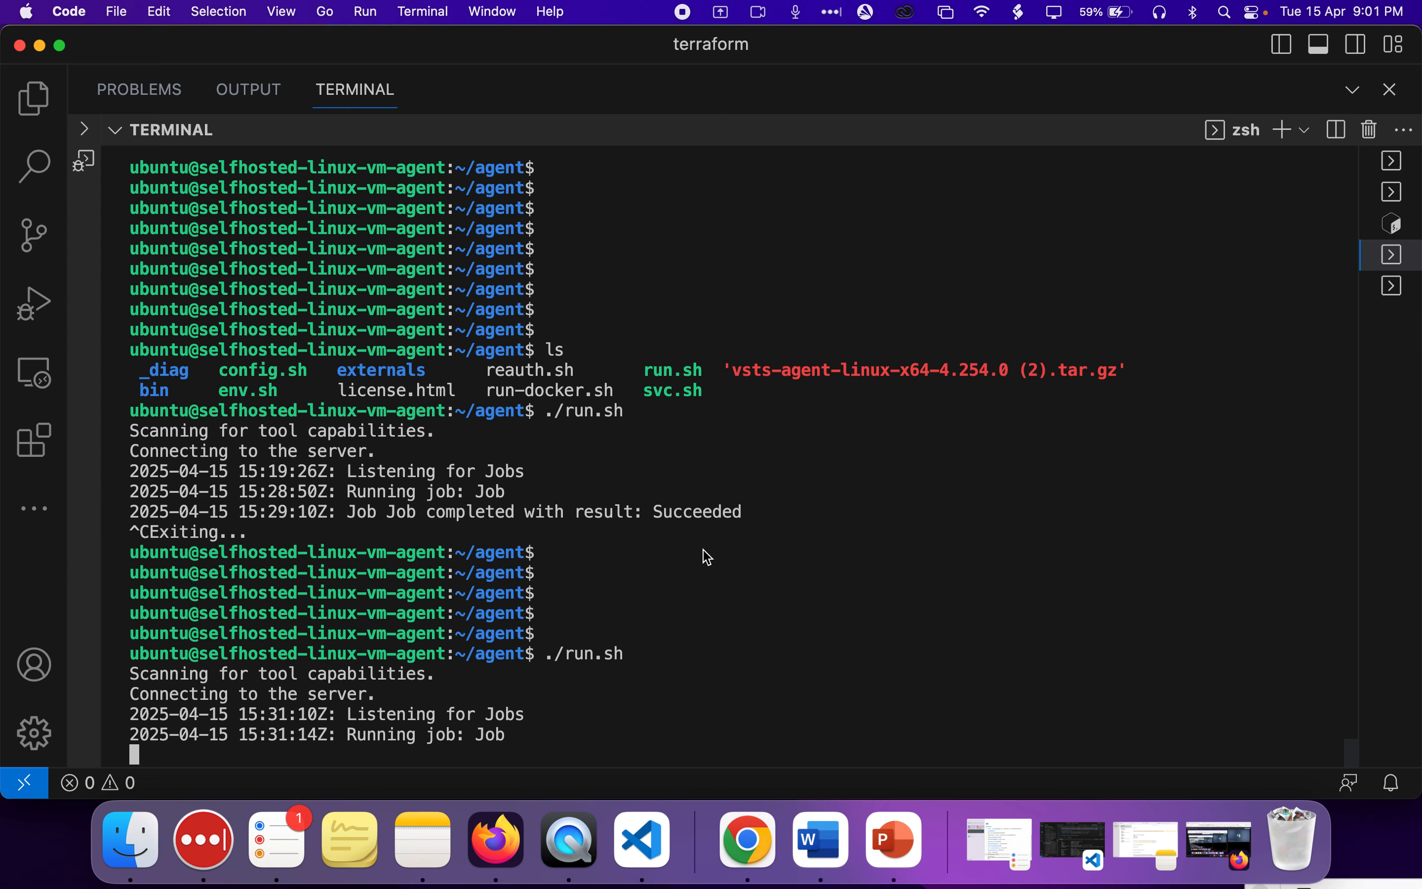
drag(348, 734, 505, 735)
- Switch to Chrome, read the run's Initialize job log and check the agent's status in the pool's agents list
key(super+Tab)
click(151, 360)
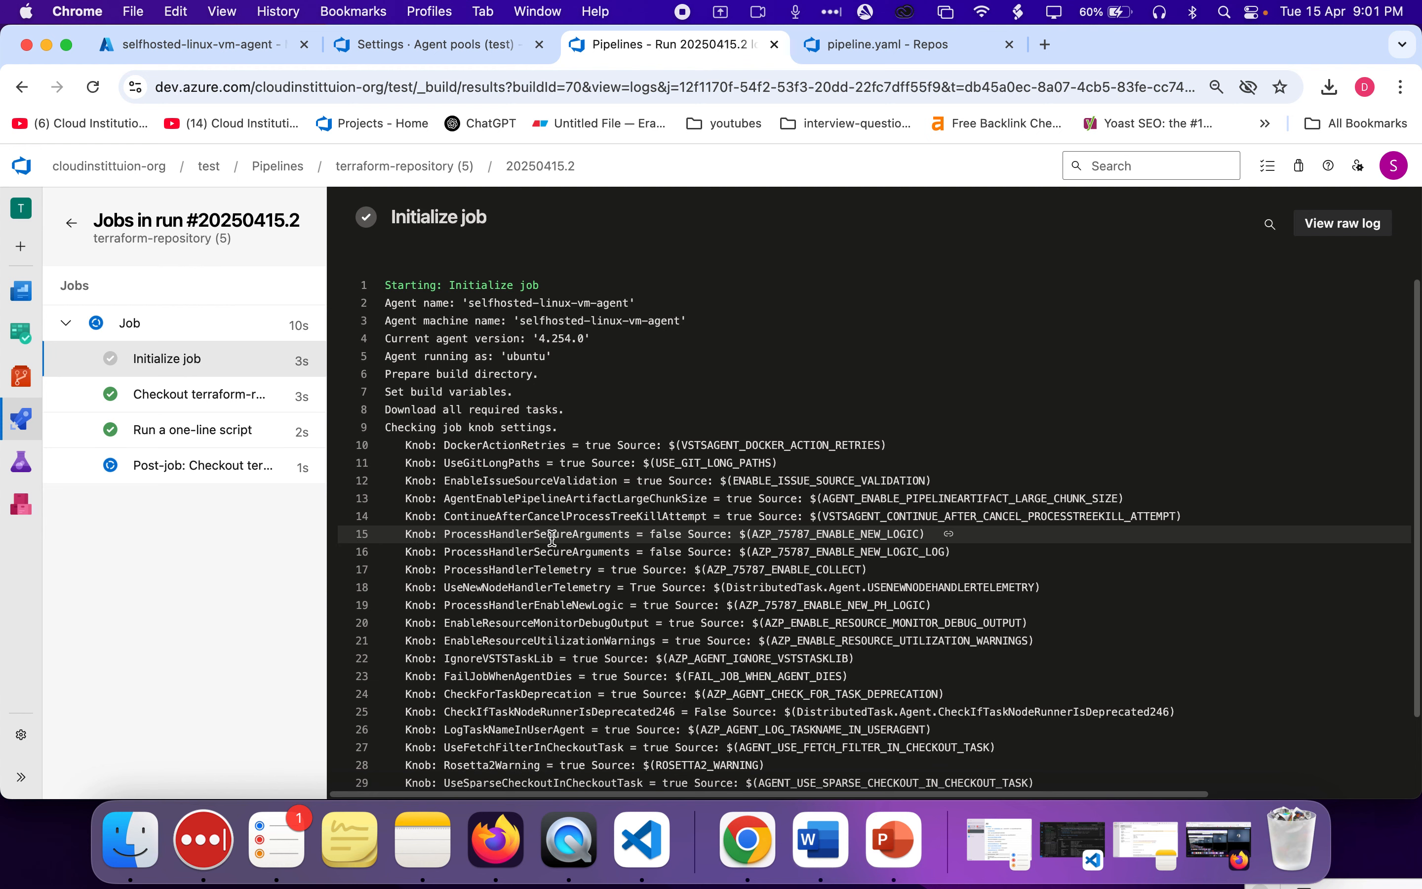
click(821, 53)
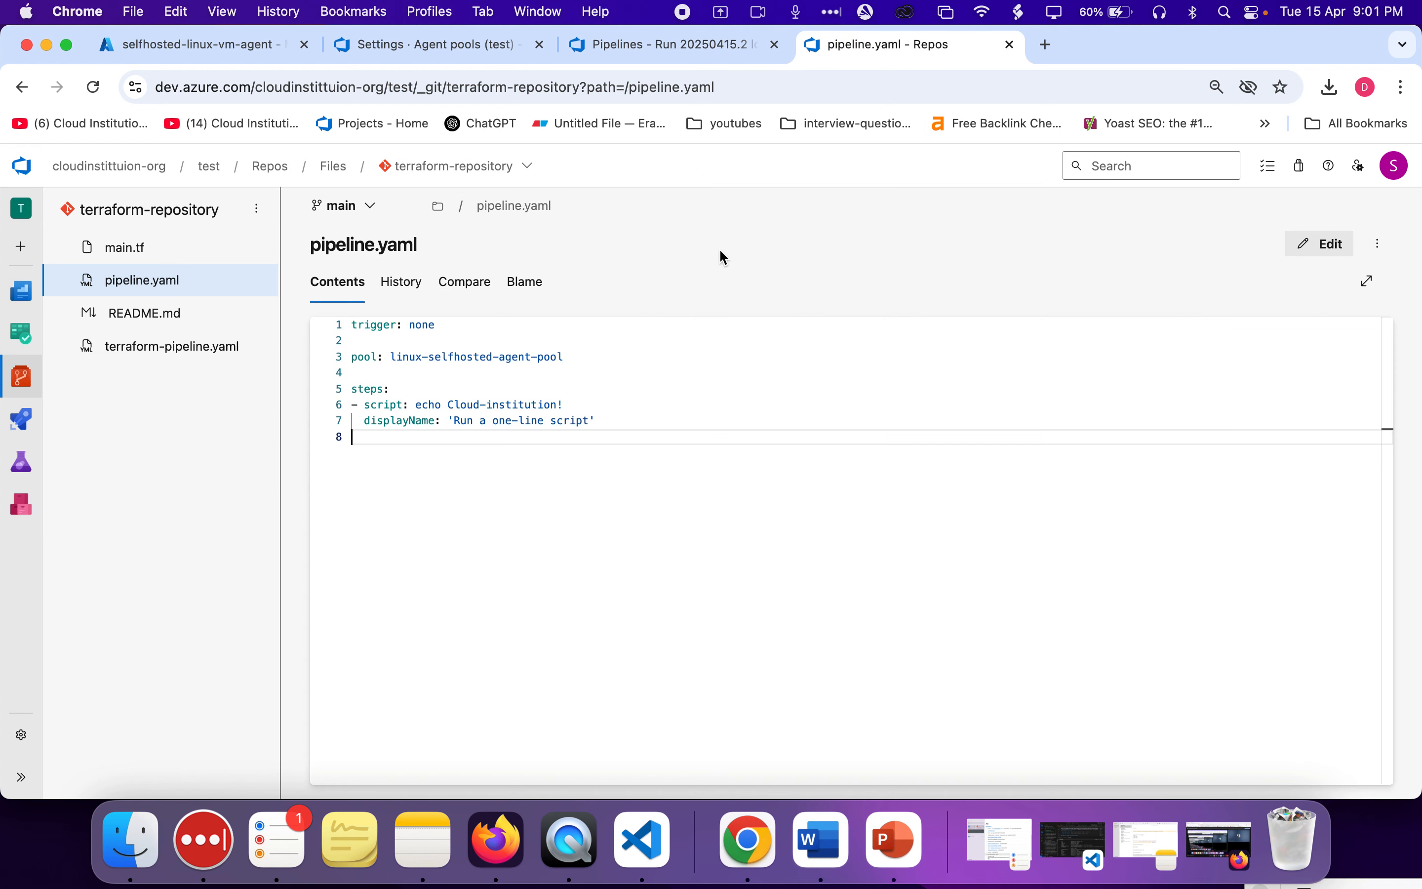
click(432, 44)
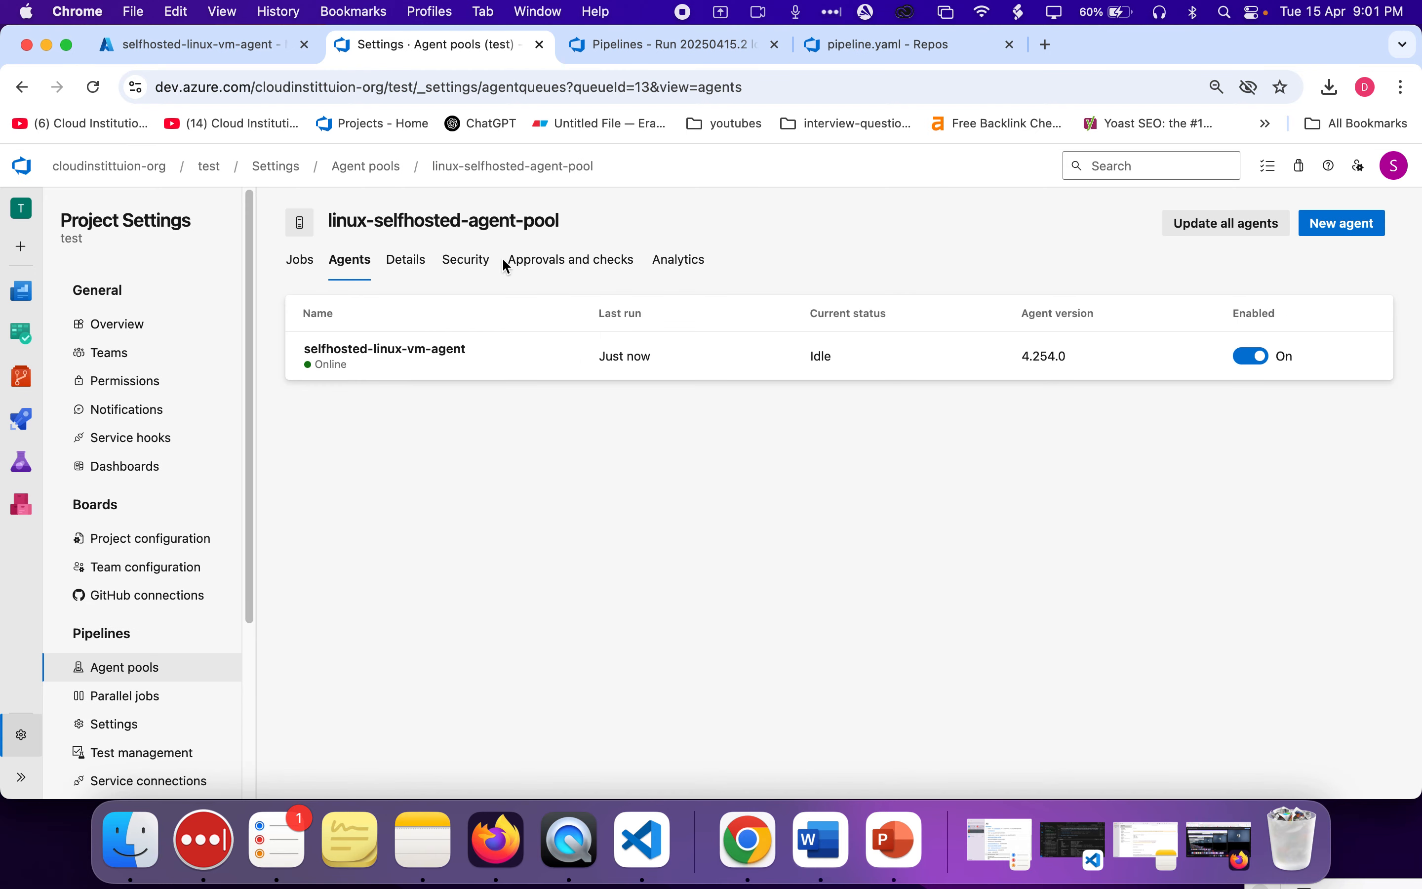
- Switch to Visual Studio Code, check the agent's job result and stop the running run.sh process in the terminal
key(super+Tab)
double_click(506, 746)
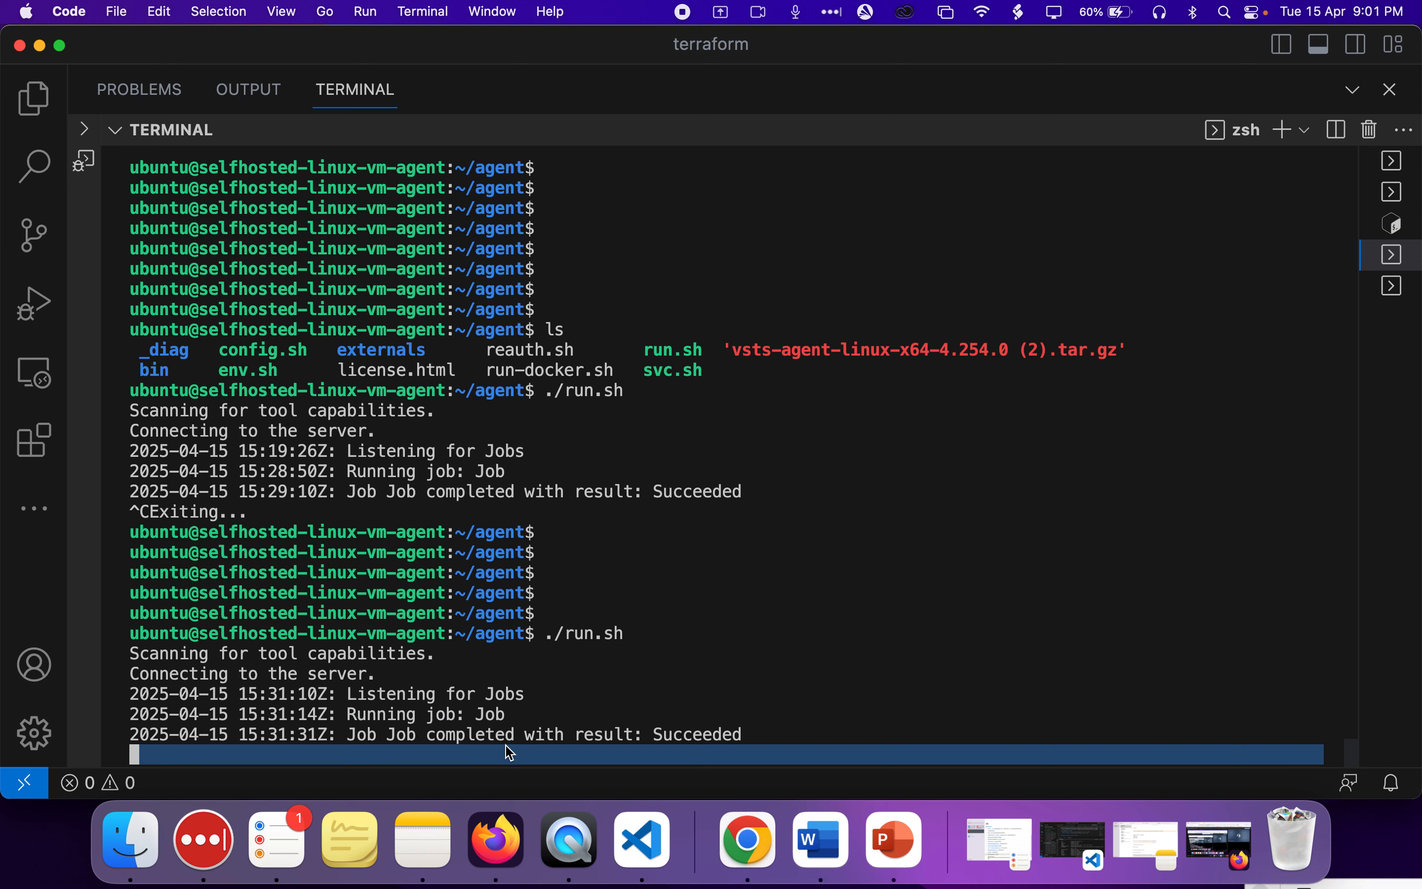
click(472, 738)
key(ctrl+c)
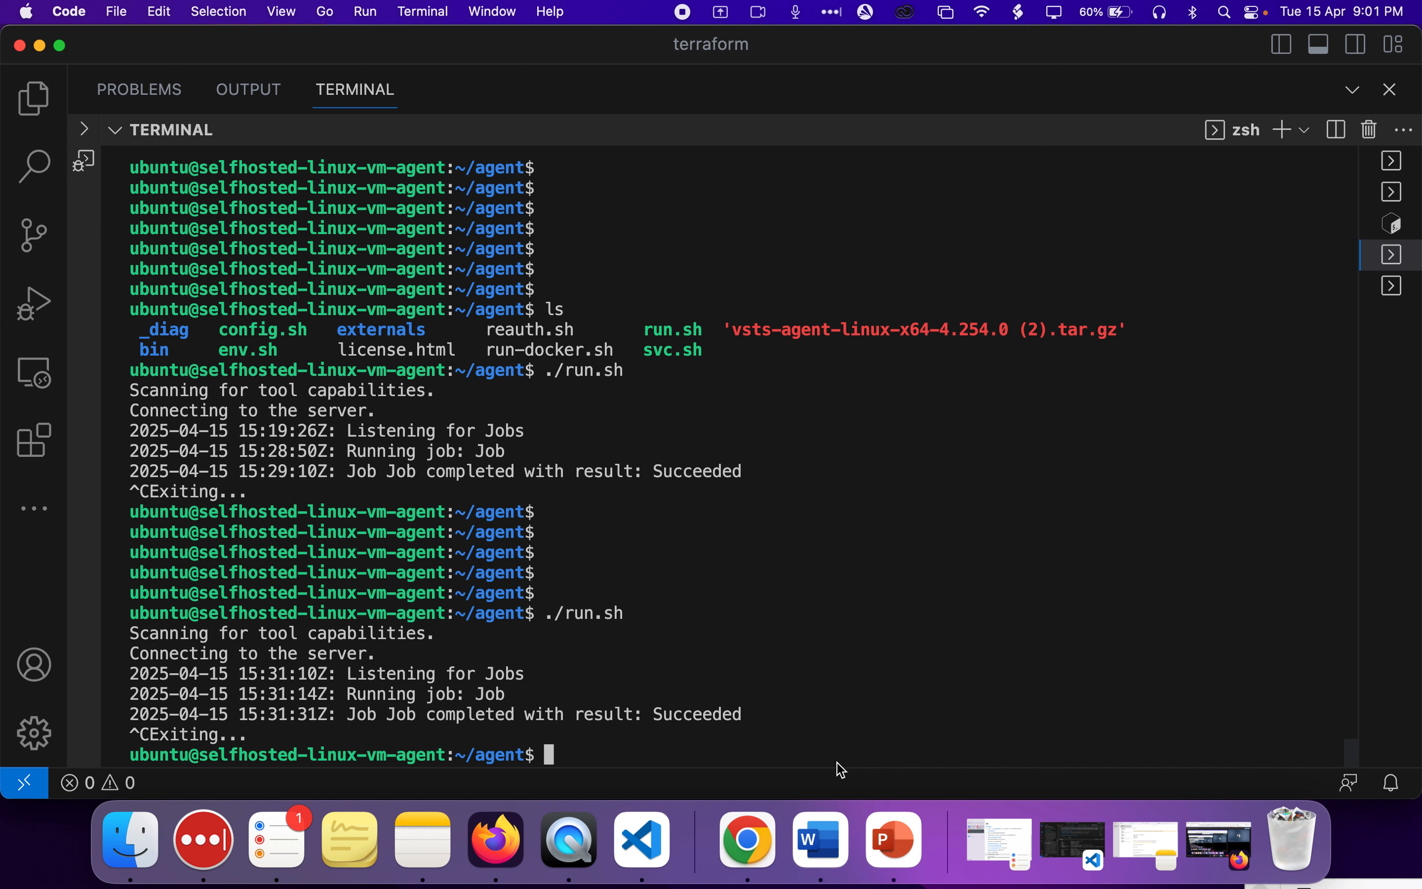
- Start the agent as a background process with ./run.sh &
key(Up)
text(&)
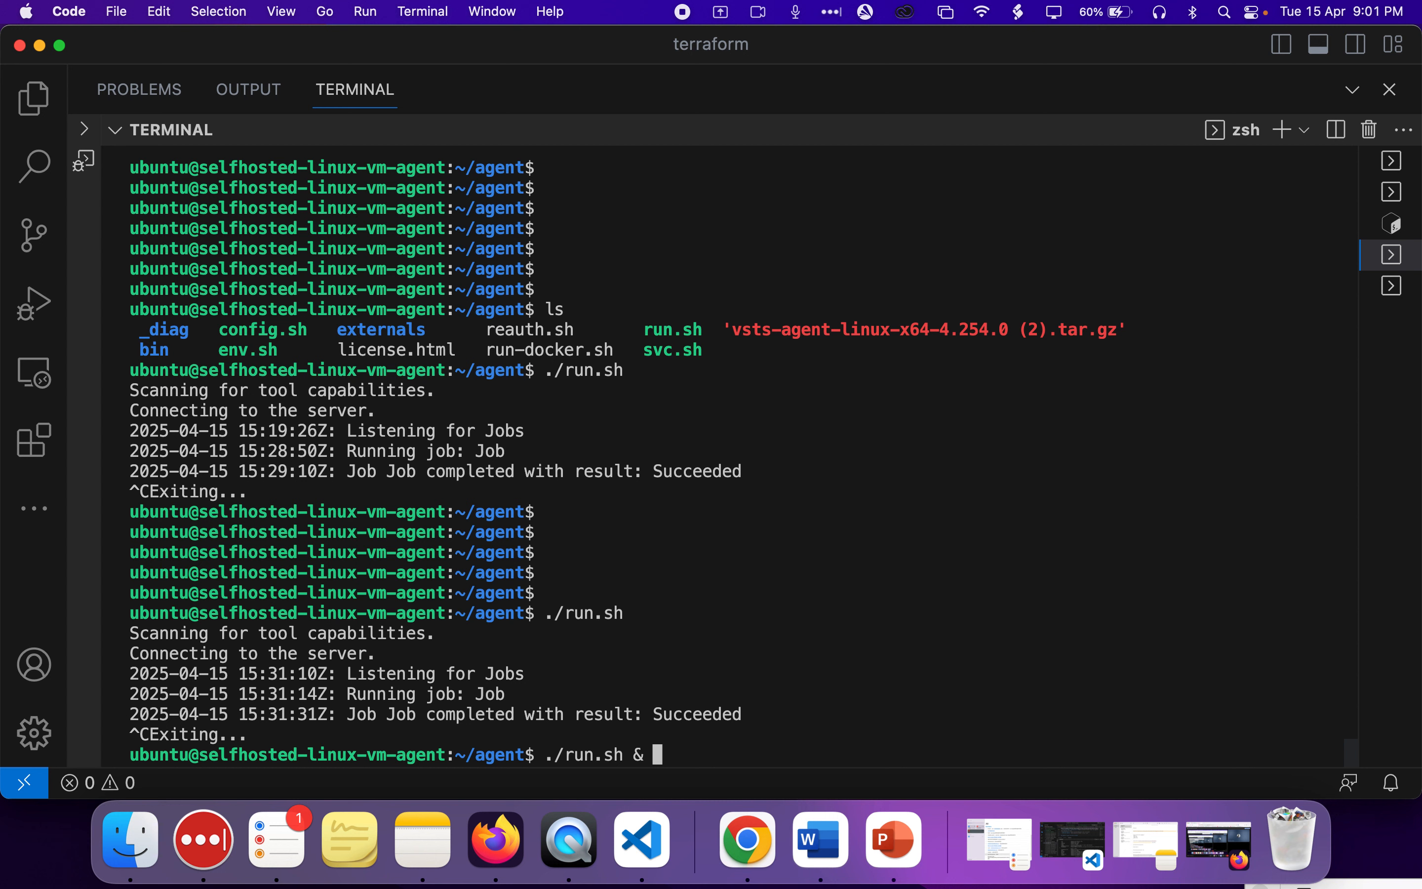
key(Return)
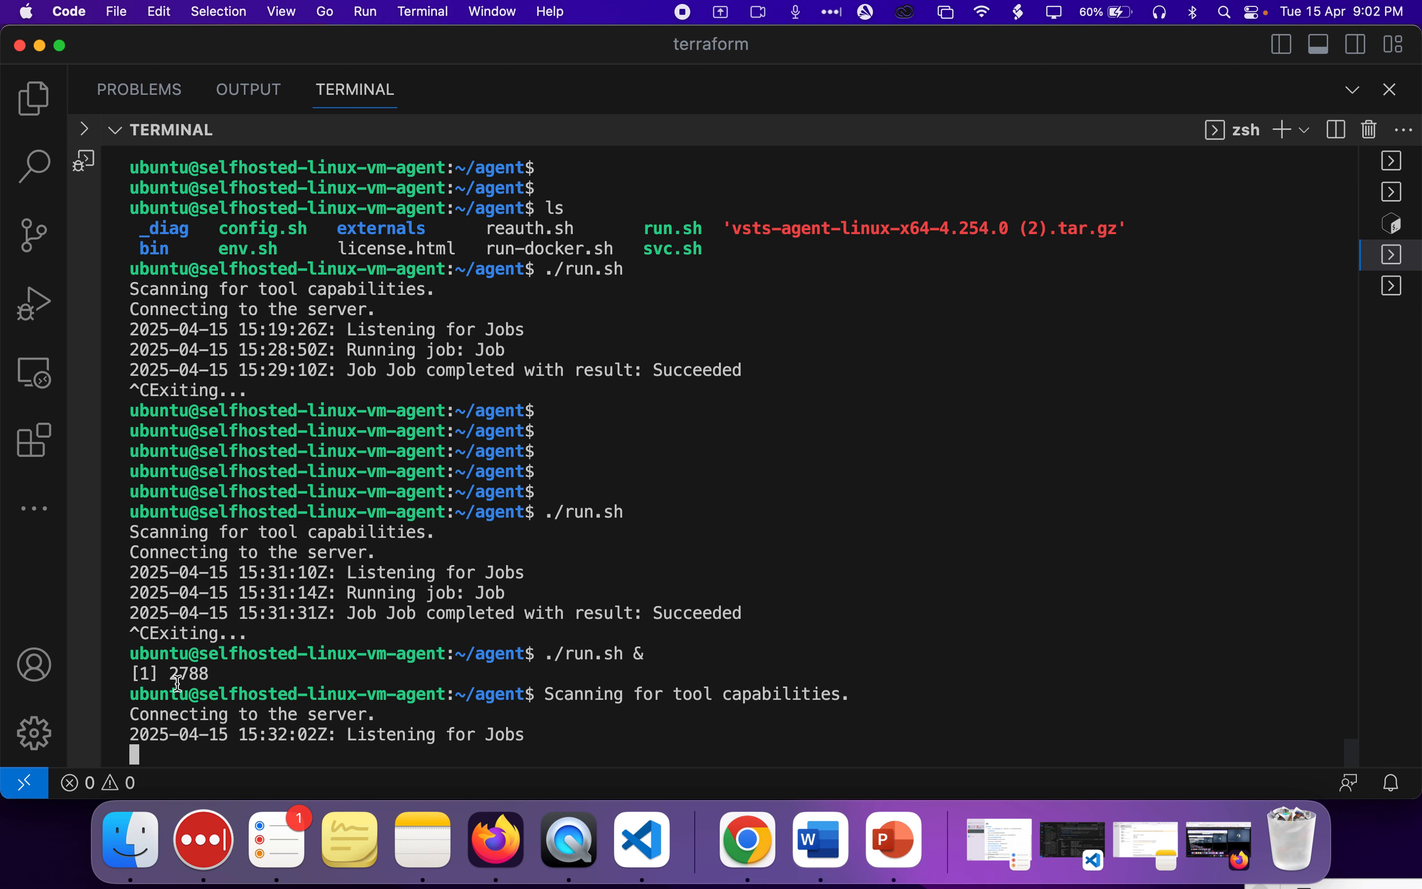
- Switch to Chrome and reload the agents list of linux-selfhosted-agent-pool to check the background agent's status
key(super+Tab)
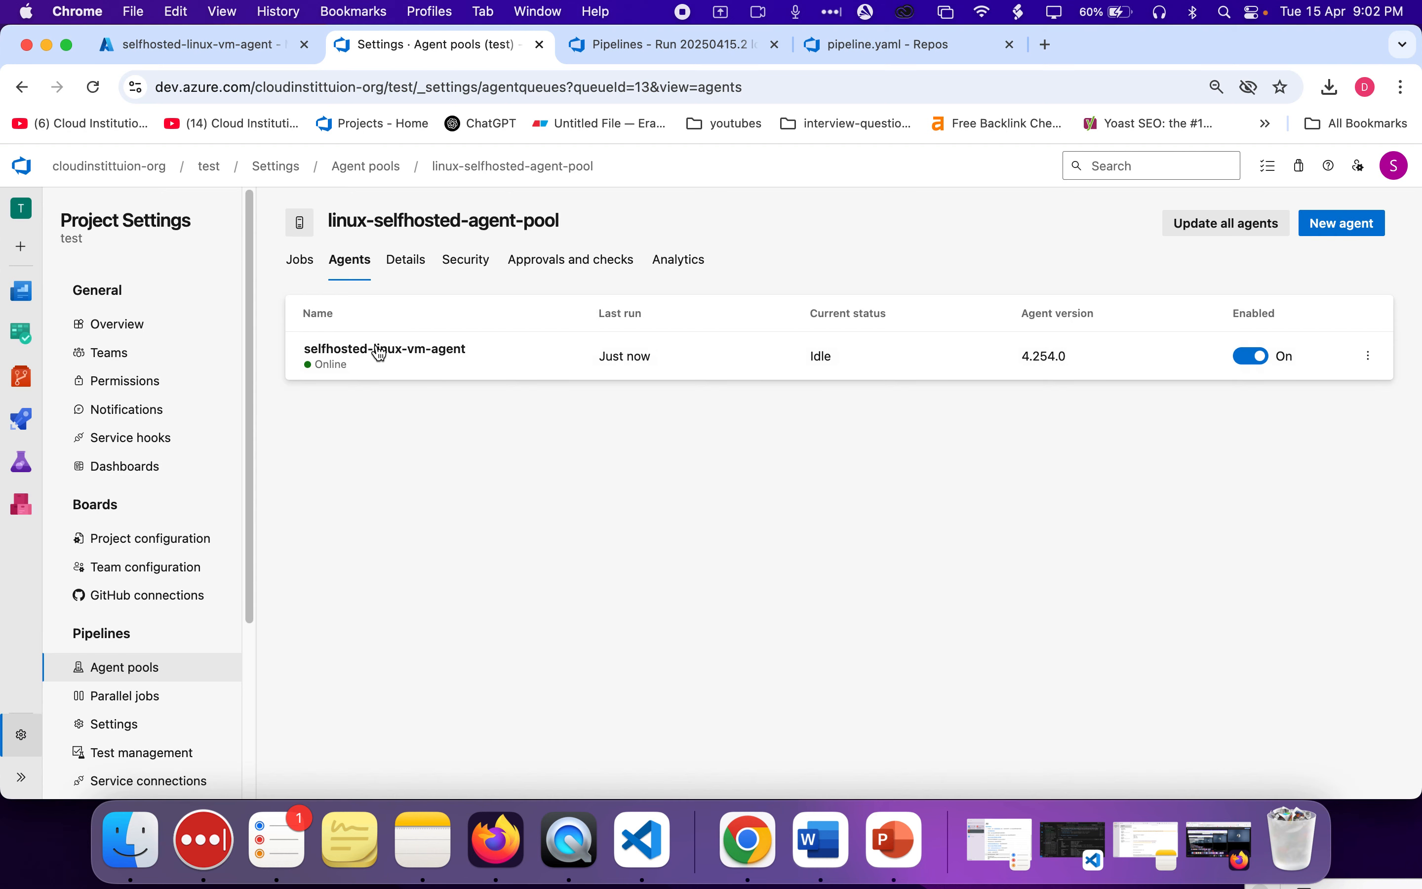
click(92, 87)
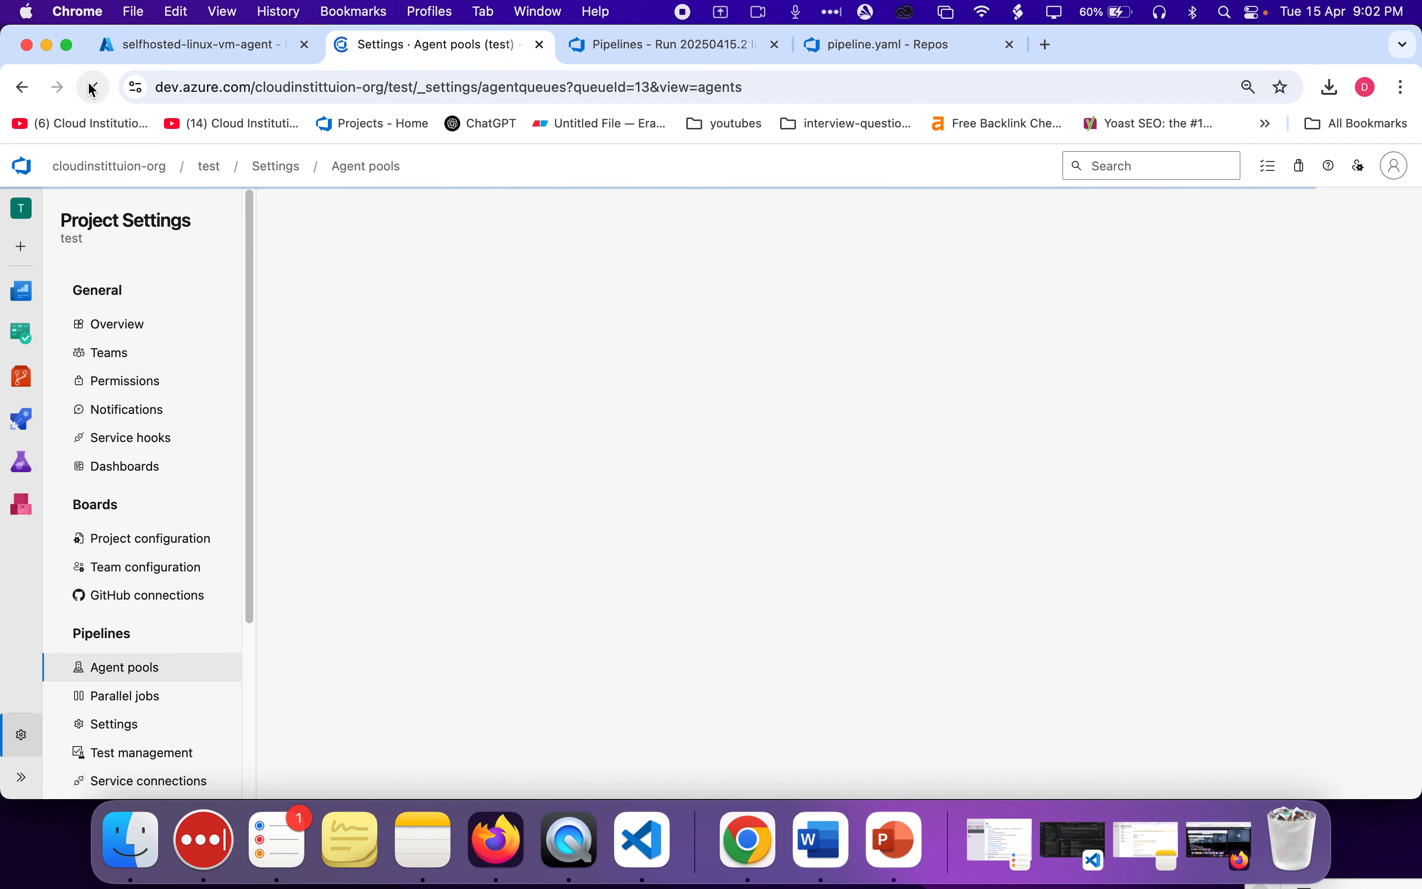